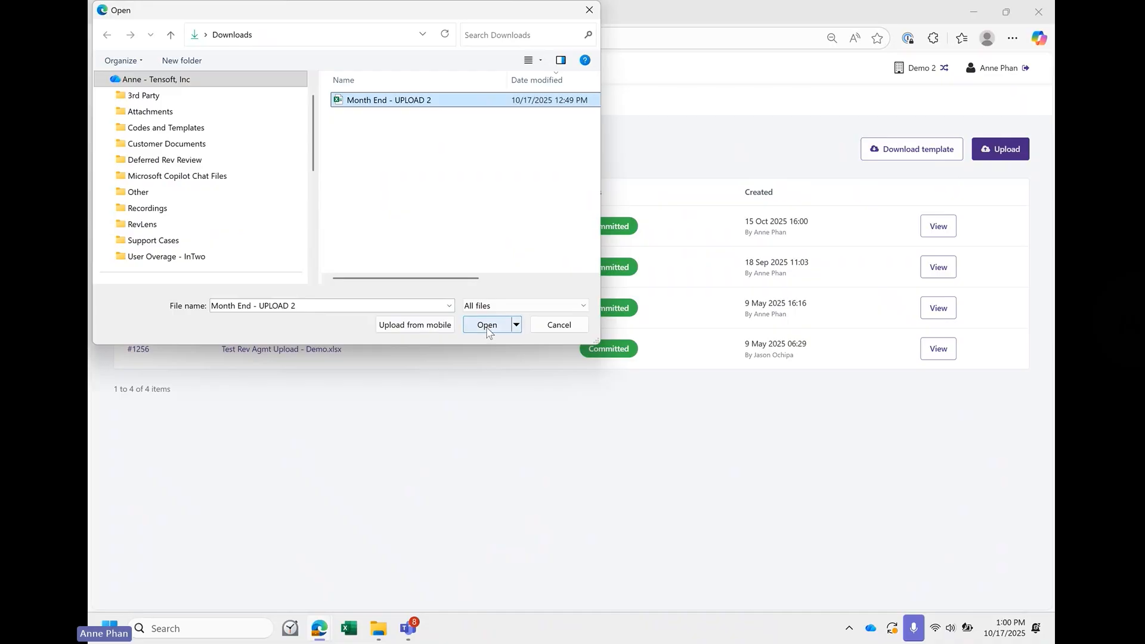
- Import the Month End - UPLOAD 2 file as sales documents and open its import details
left_click(487, 327)
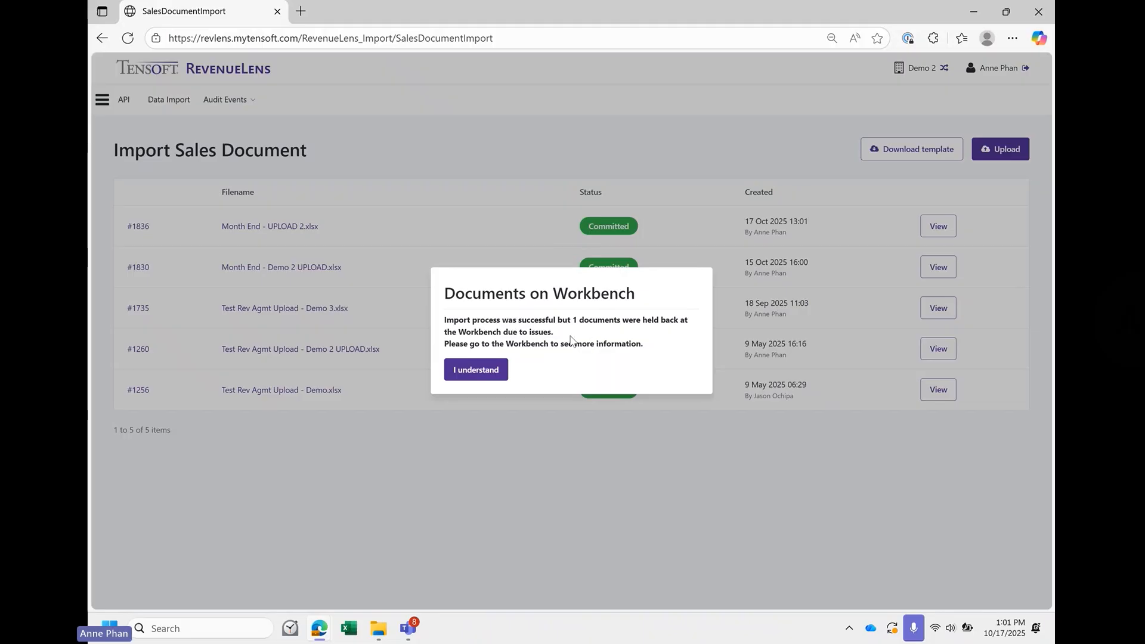
left_click(499, 371)
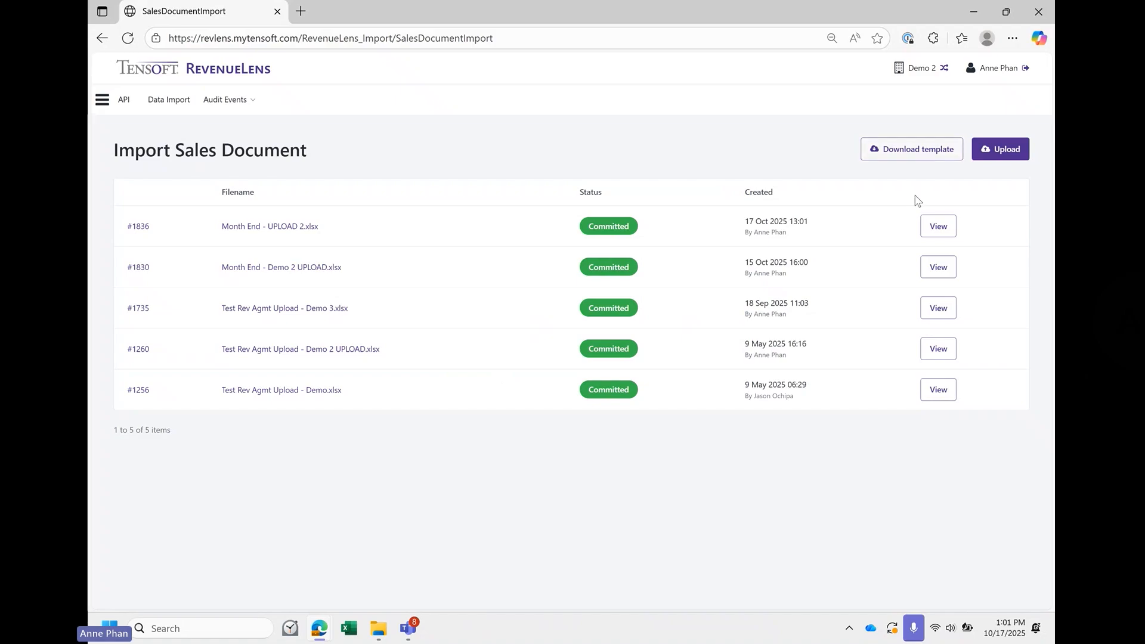
left_click(938, 227)
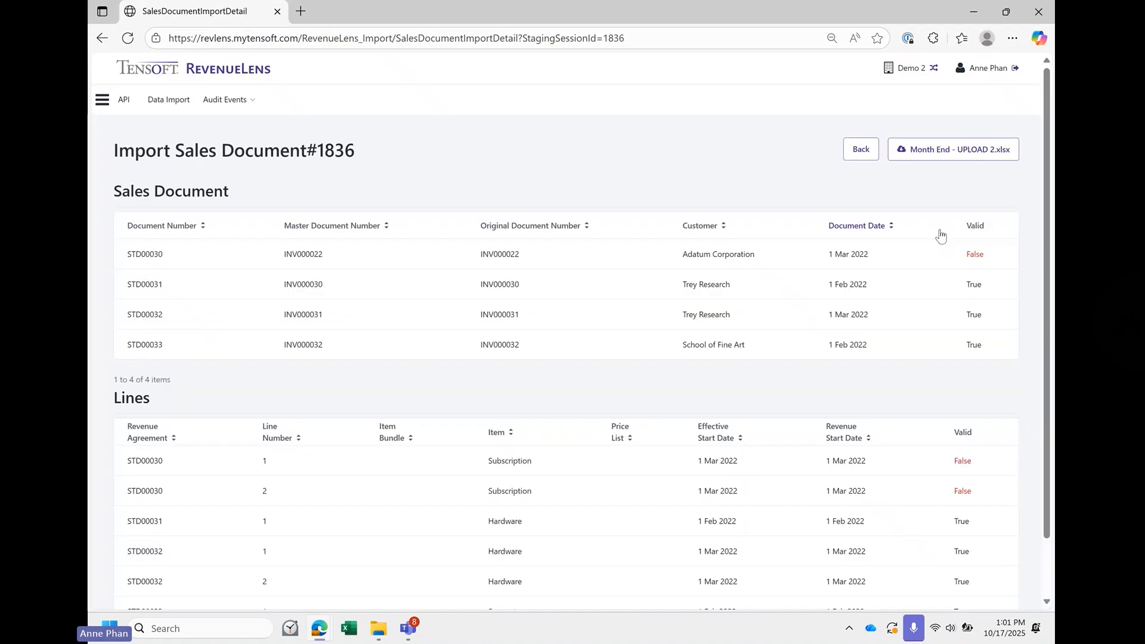
- Check which imported documents and lines are invalid and copy the master document number of STD00030
scroll(940, 235, "down", 2)
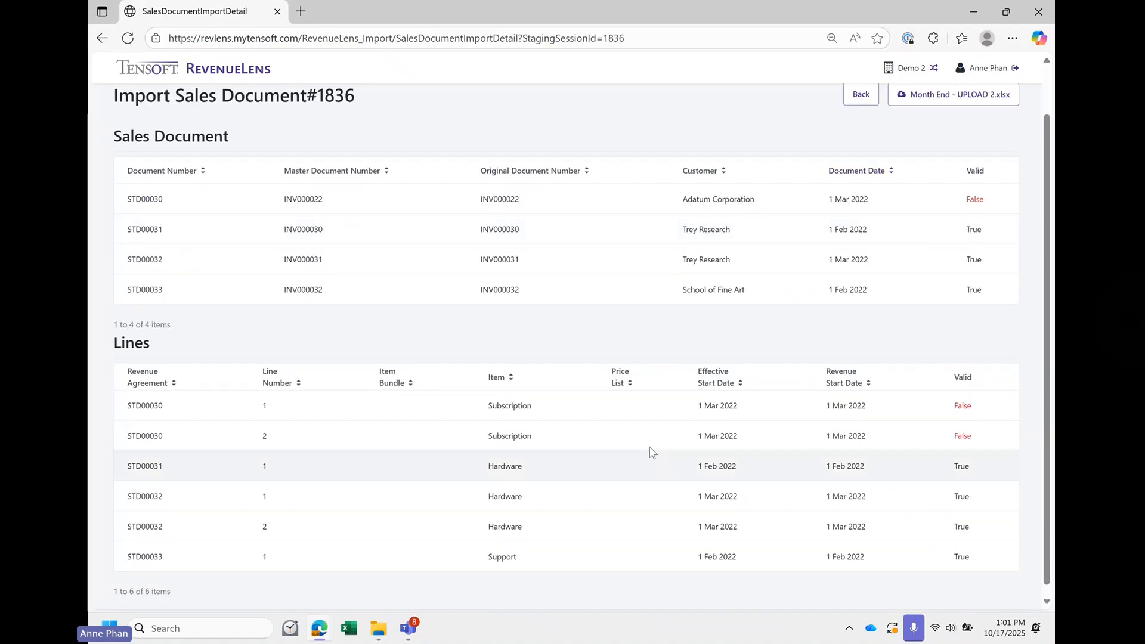
scroll(585, 379, "down", 1)
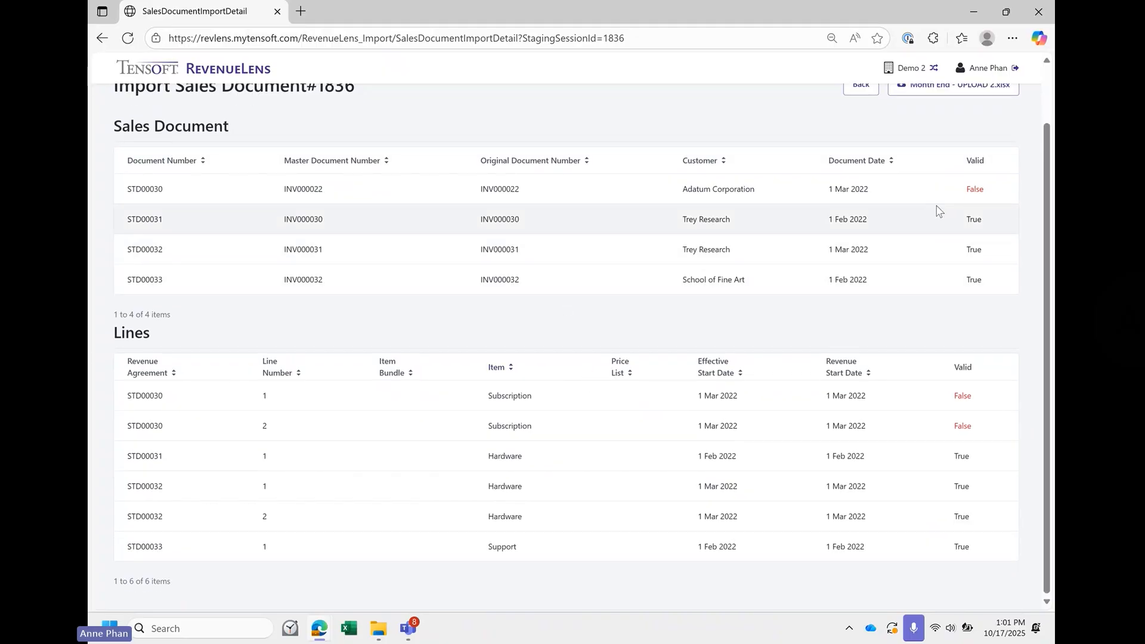
left_click_drag(989, 192, 852, 190)
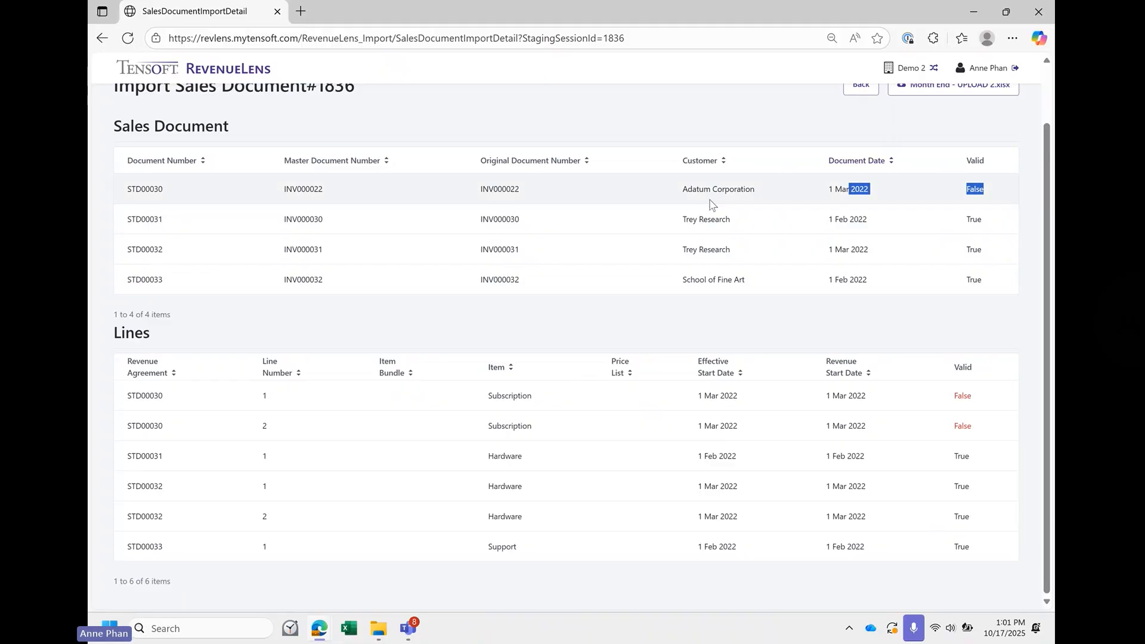
left_click(611, 182)
double_click(303, 190)
key("ctrl+c")
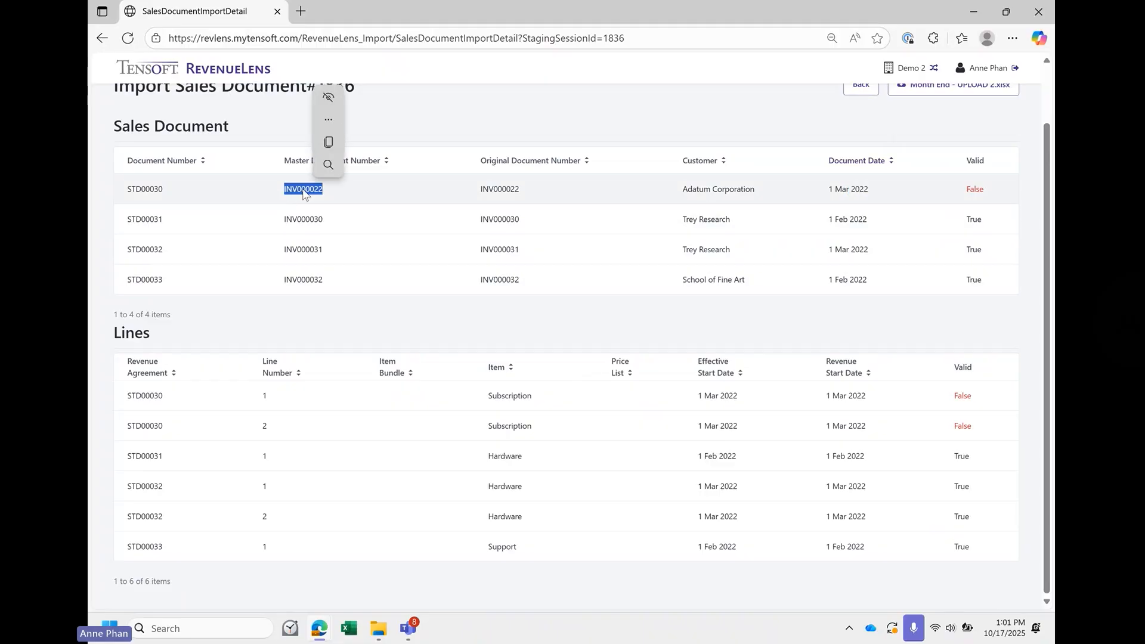
left_click(235, 161)
scroll(238, 161, "up", 1)
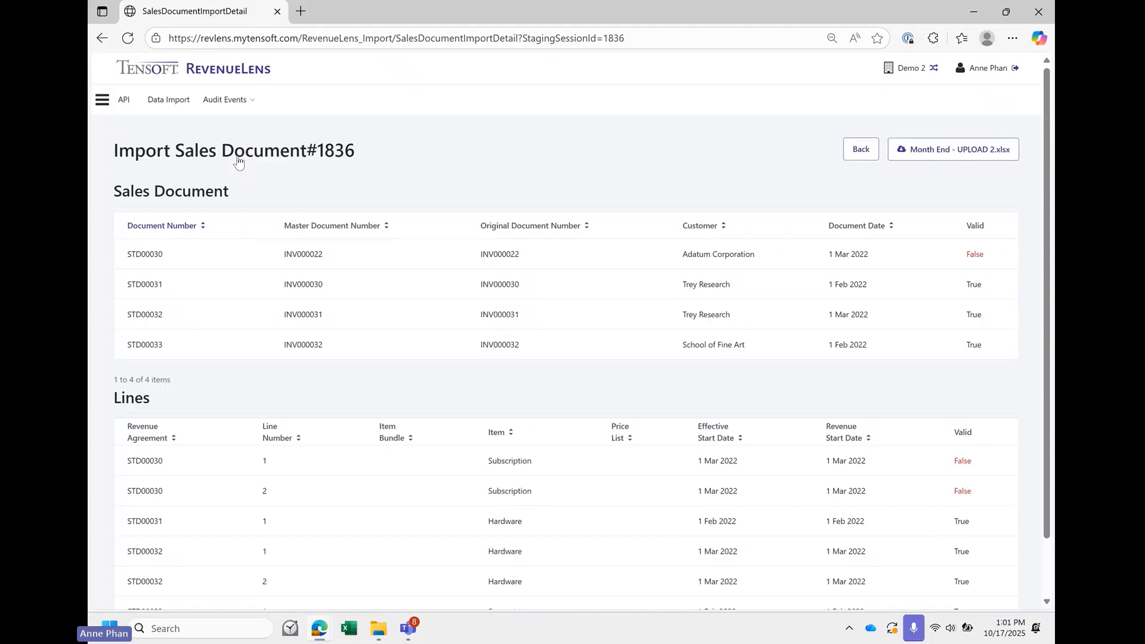
- Switch to the Revenue Management module and open the Sales Documents Workbench
left_click(102, 101)
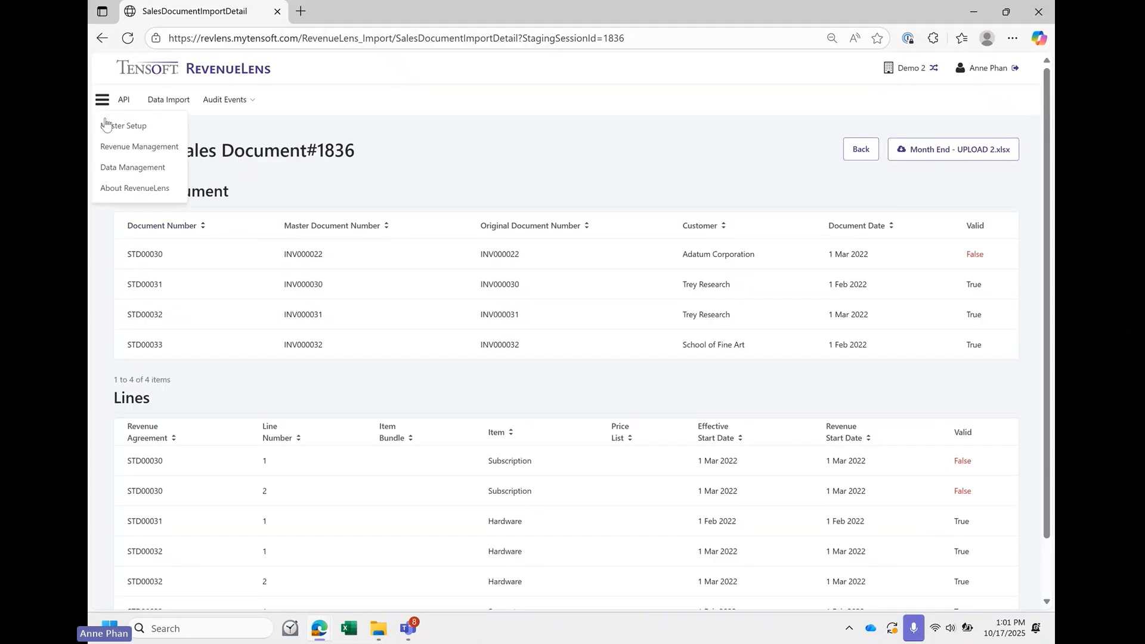
left_click(133, 149)
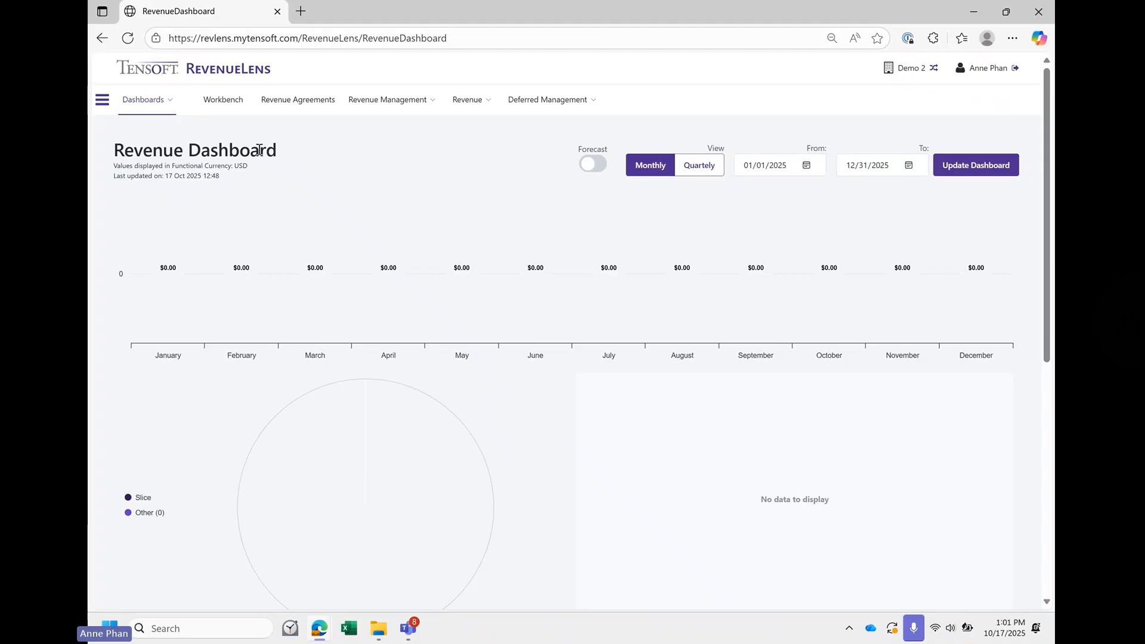
left_click(224, 108)
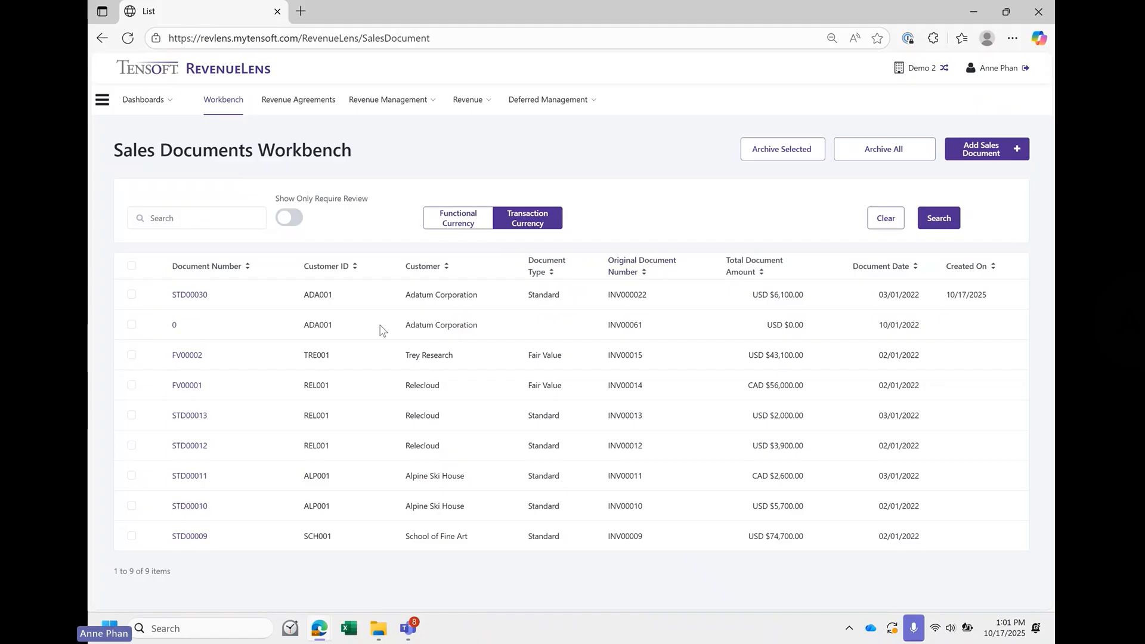
- Find the copied number INV000022 on the page and open its sales document STD00030
key("ctrl+f")
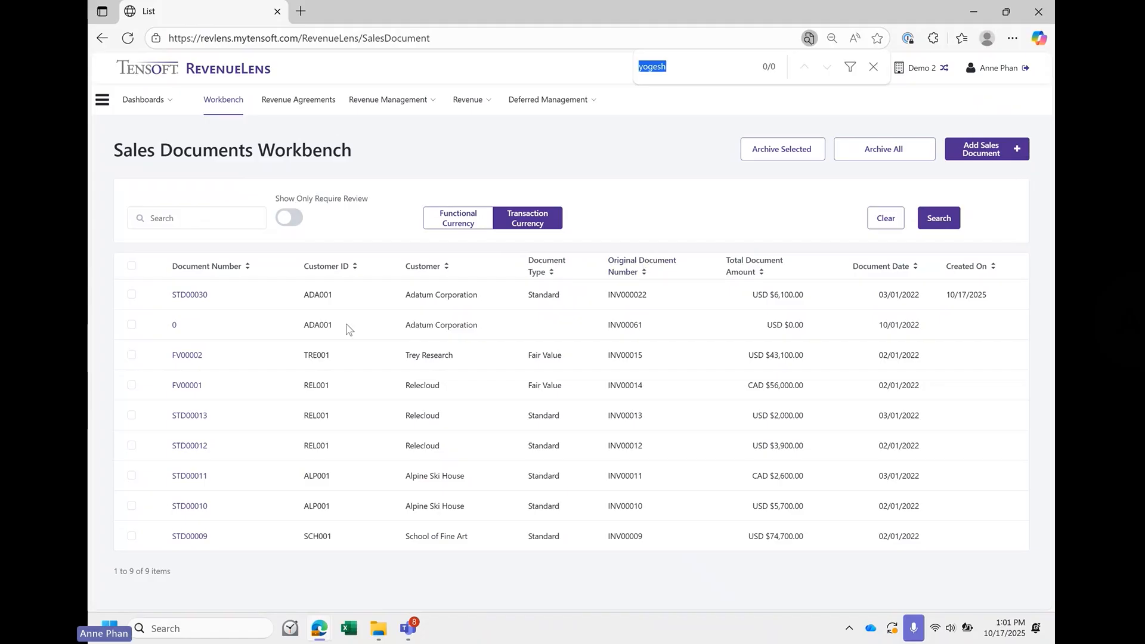
key("ctrl+v")
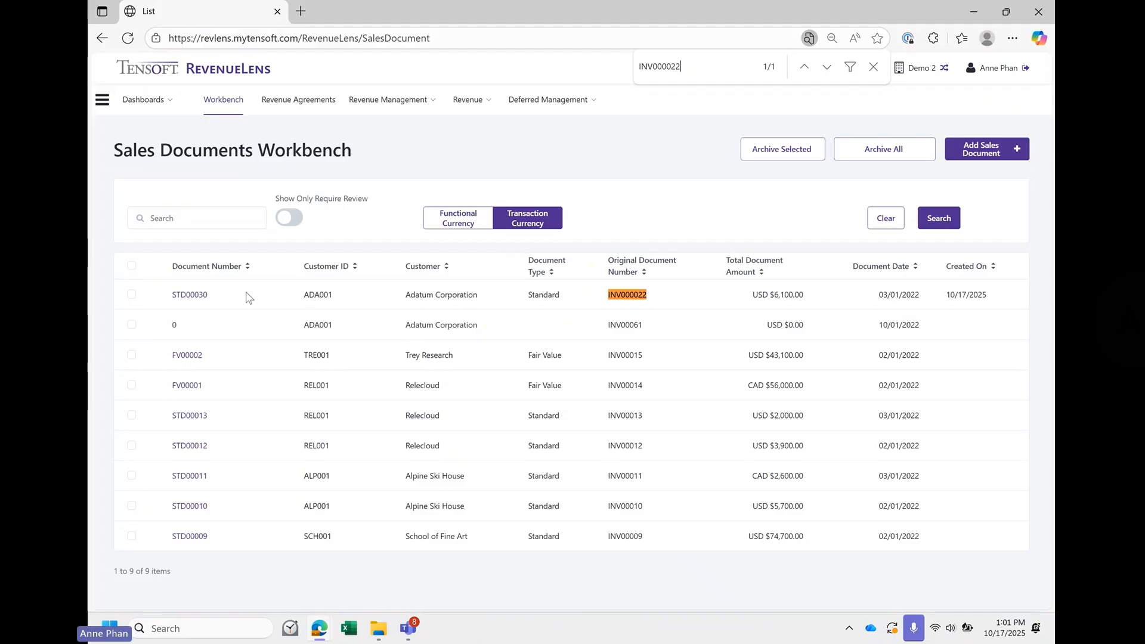
left_click(204, 300)
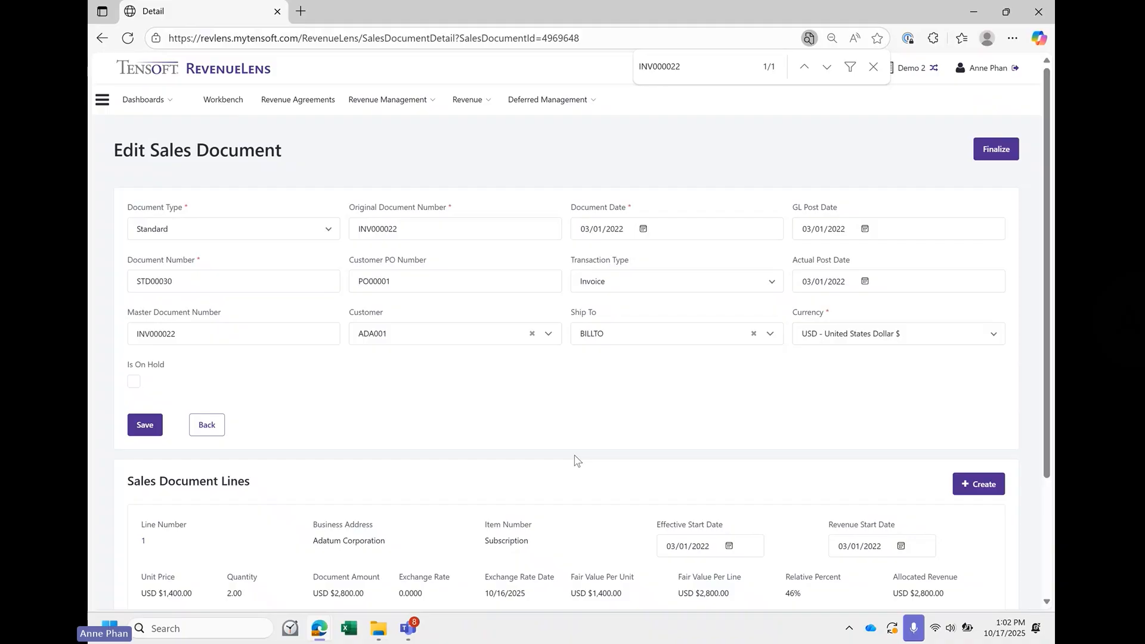
- Review the header and lines of sales document STD00030 and try to finalize it
scroll(576, 459, "down", 2)
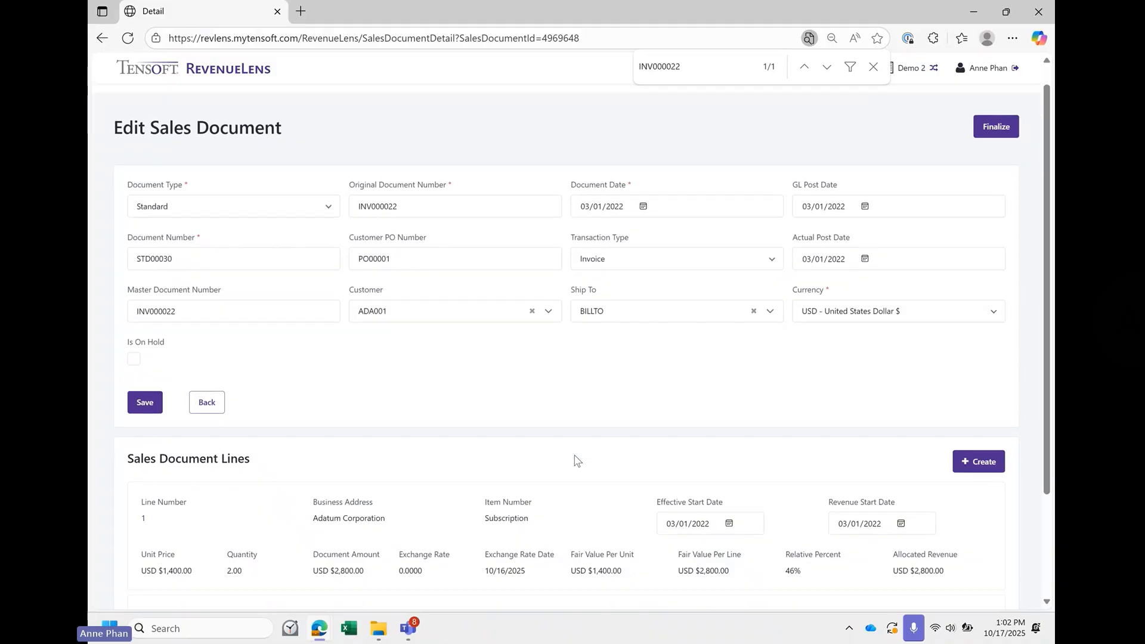
scroll(576, 459, "down", 1)
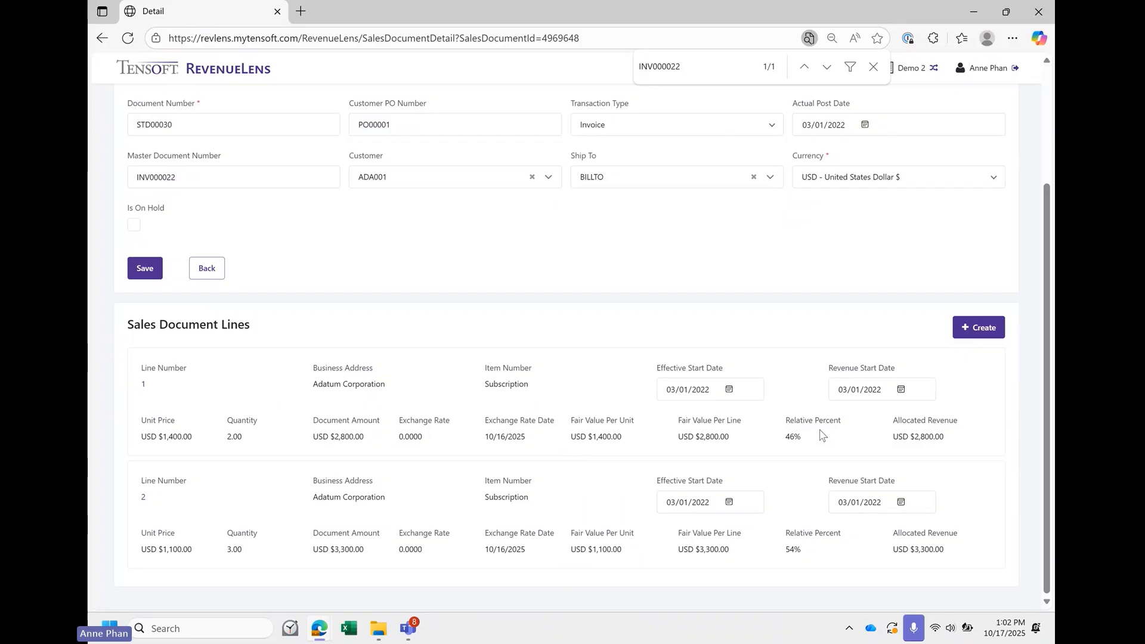
scroll(746, 364, "up", 3)
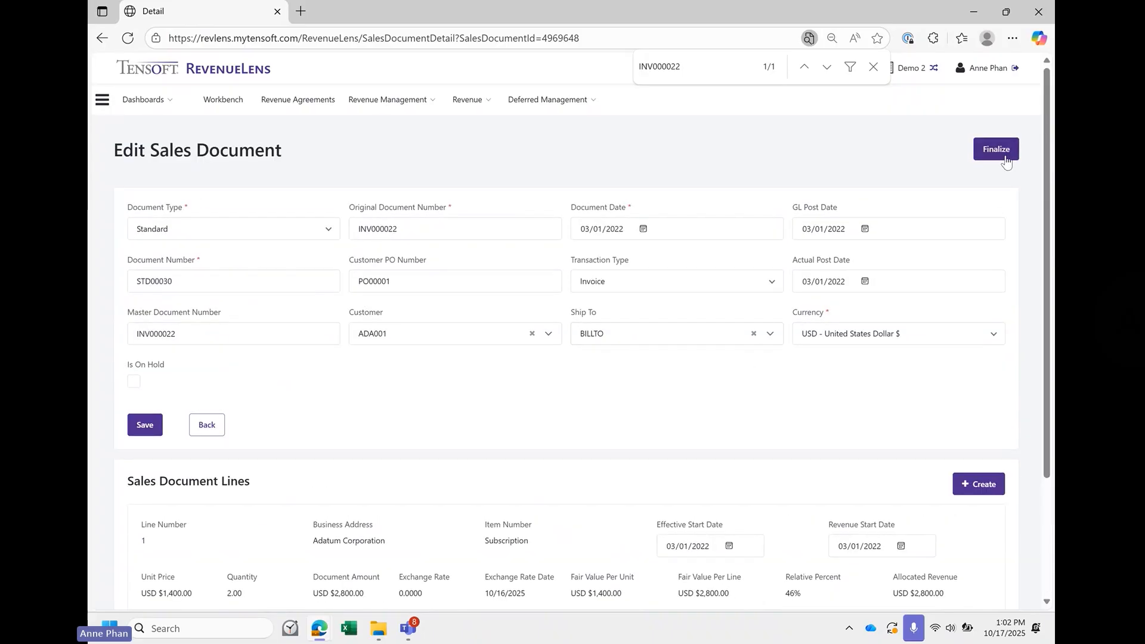
scroll(1008, 155, "down", 3)
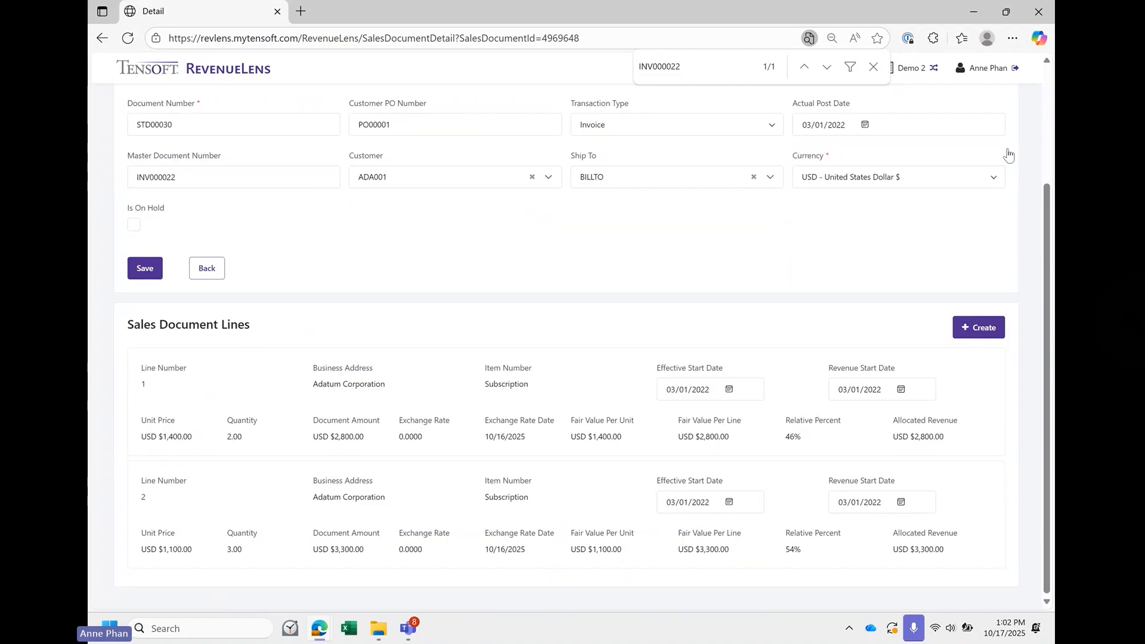
scroll(1008, 155, "up", 3)
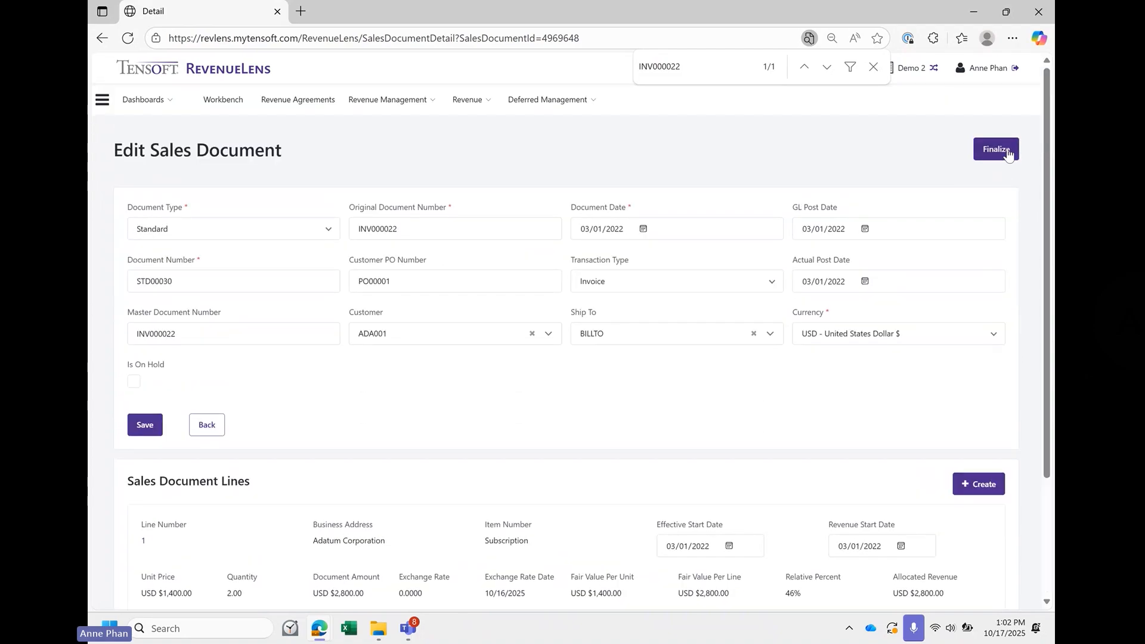
left_click(1008, 154)
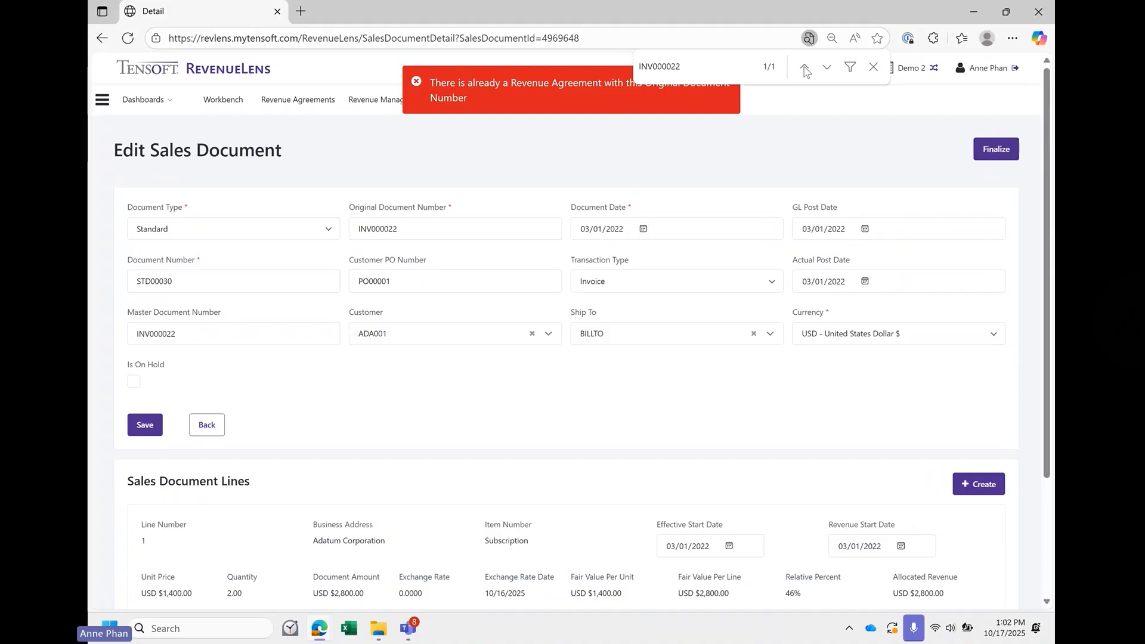
left_click(873, 67)
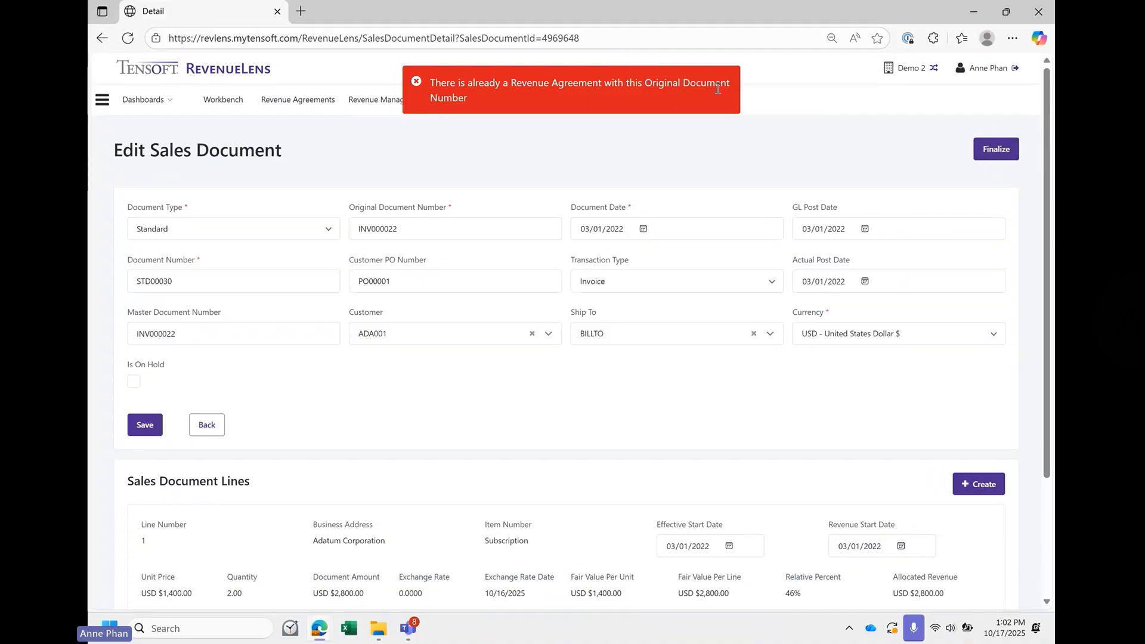
left_click(416, 82)
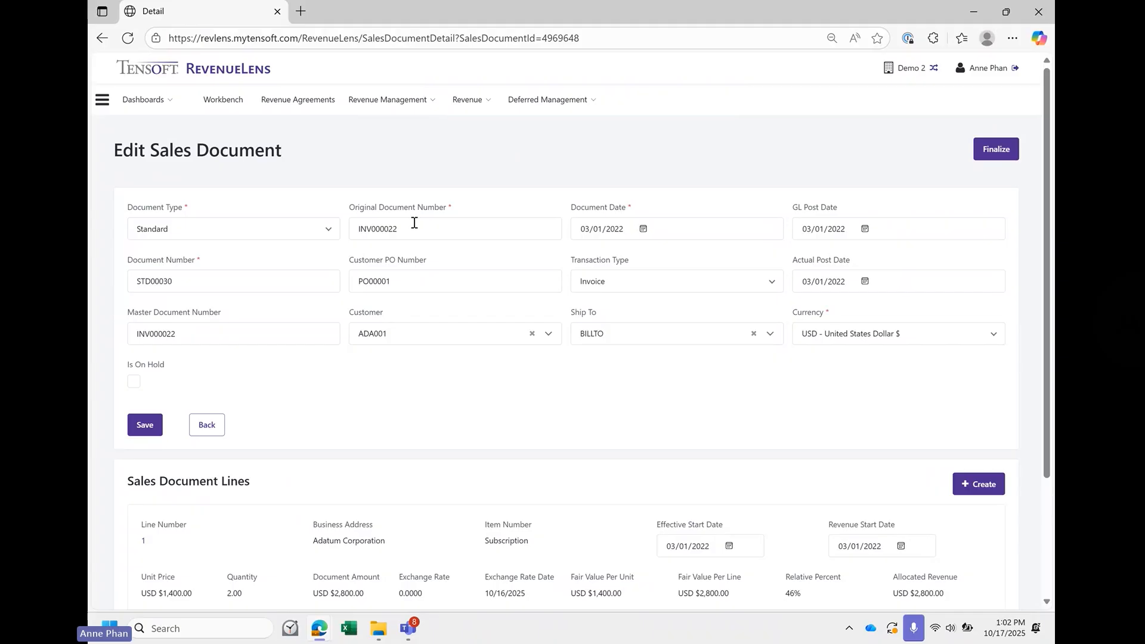
- Change both the original and the master document number to INV000022.2 and finalize the sales document
scroll(442, 178, "down", 1)
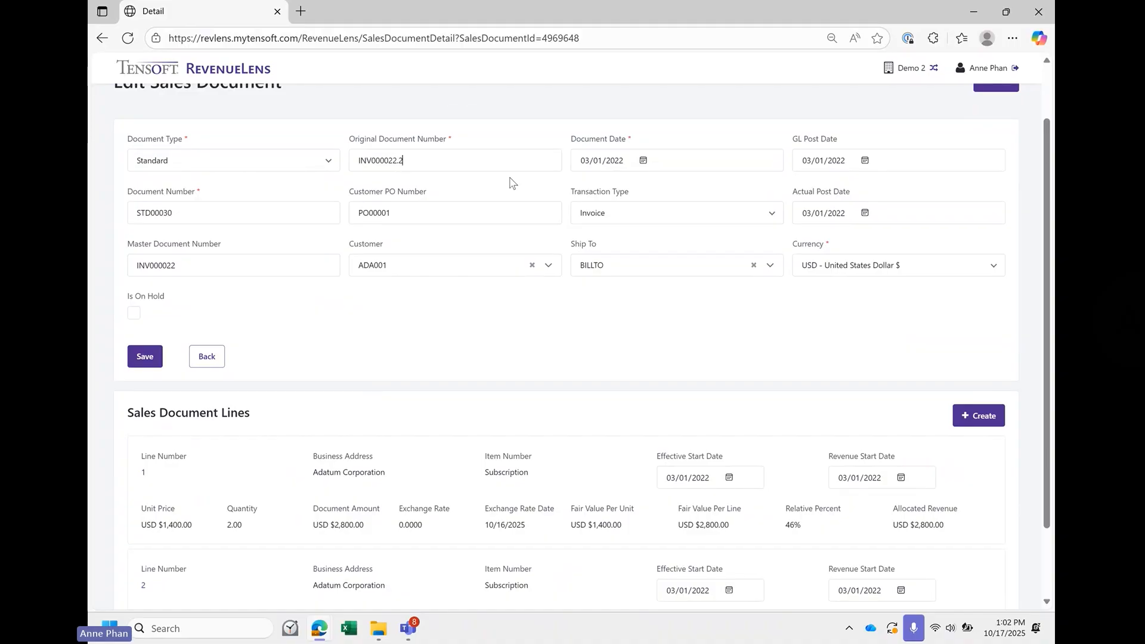
left_click(217, 267)
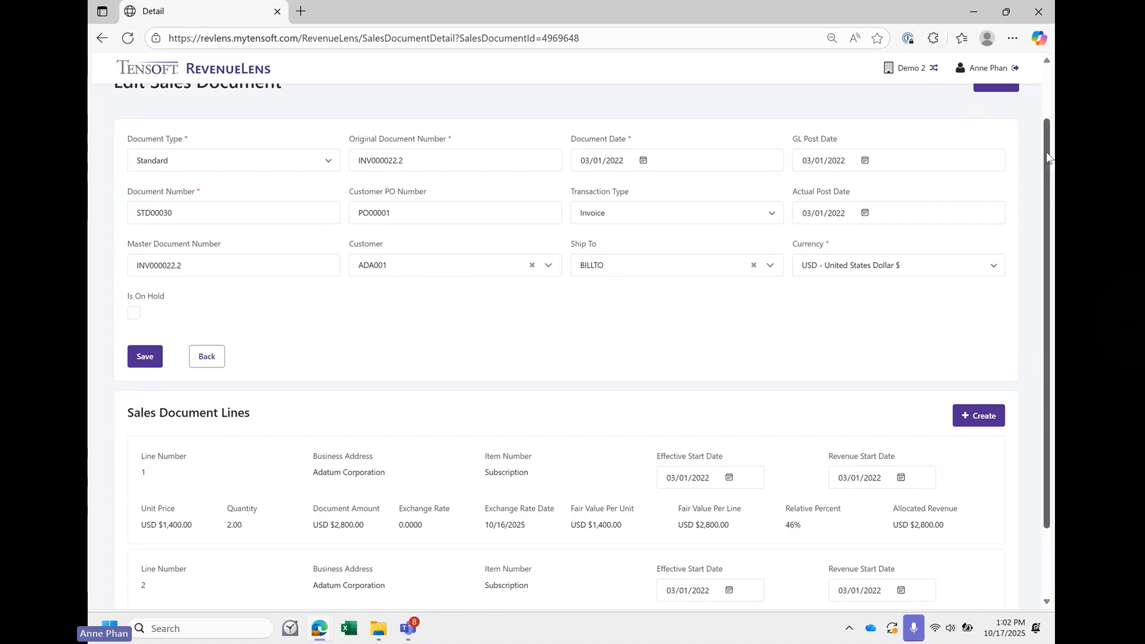
scroll(1049, 158, "up", 2)
left_click(1002, 157)
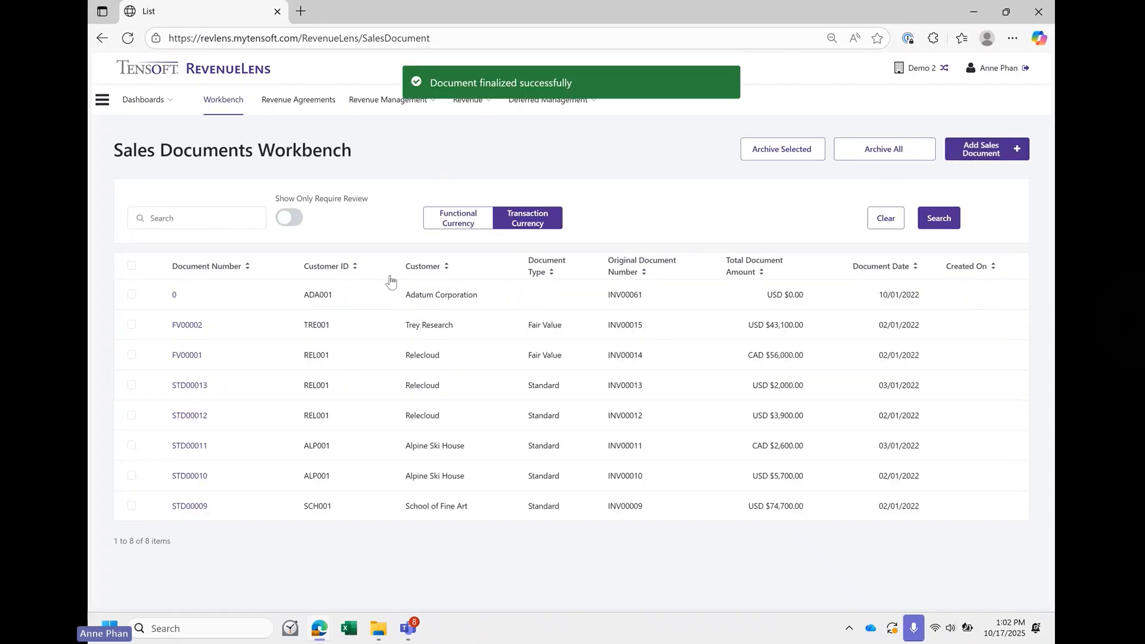
- List all revenue agreements without filters and open agreement STD00030 to review its lines and revenue rules
left_click(304, 118)
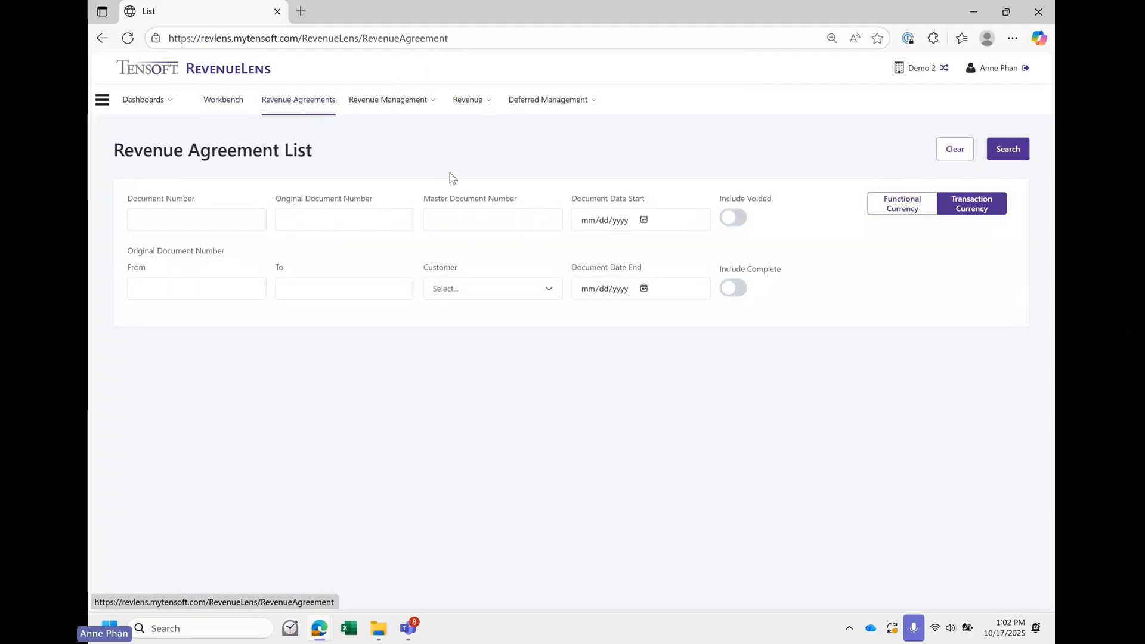
left_click(1008, 149)
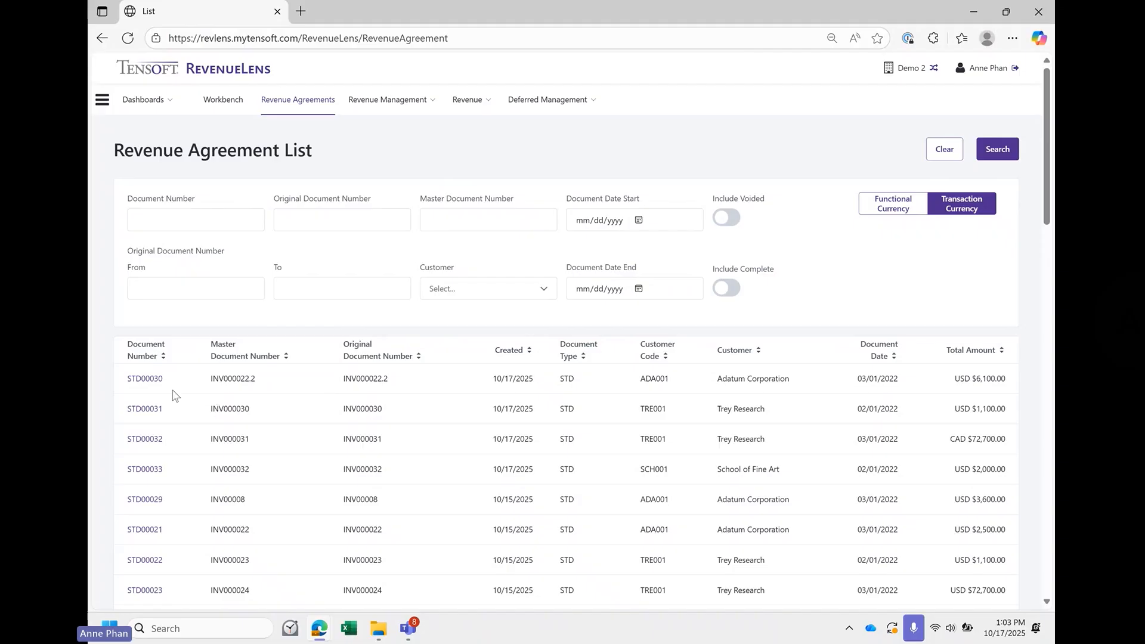
left_click(146, 379)
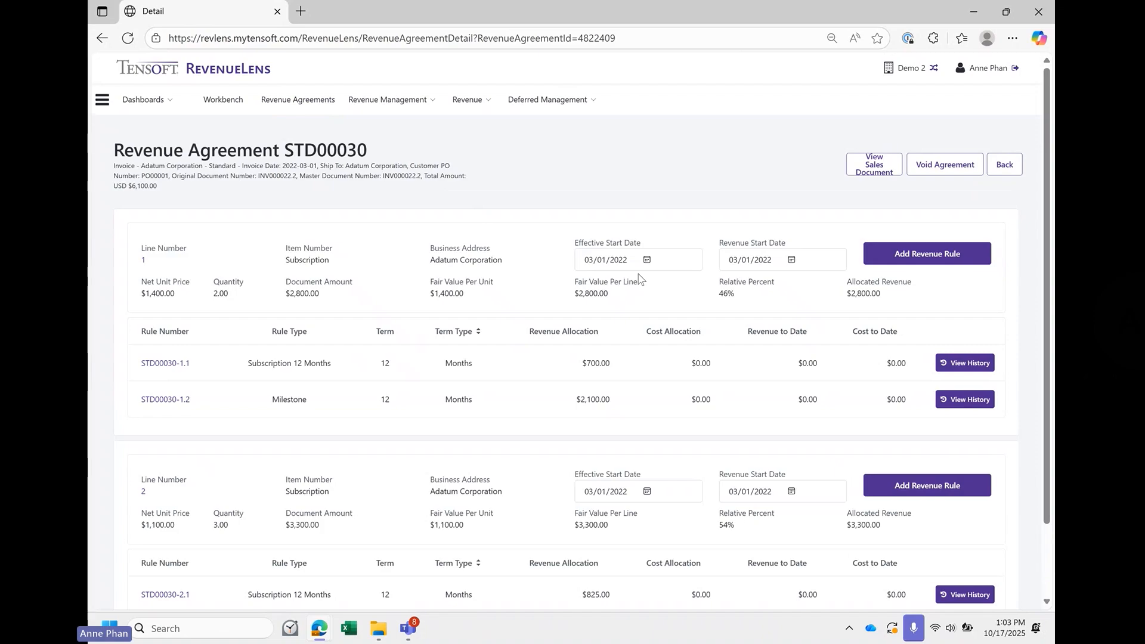
scroll(639, 278, "down", 2)
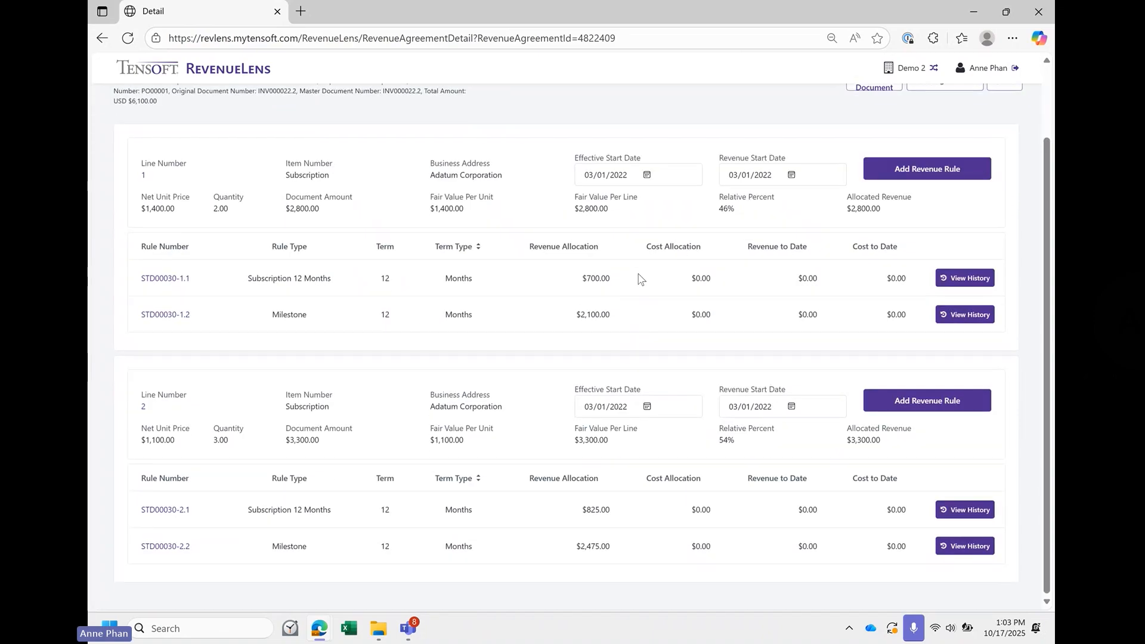
scroll(636, 236, "up", 1)
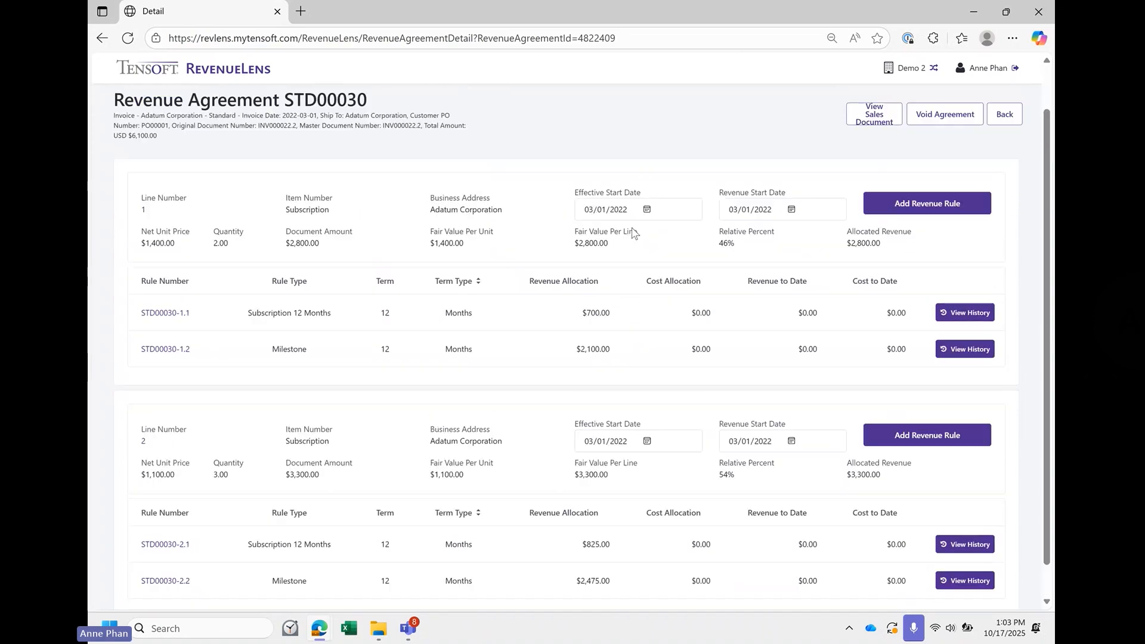
- Examine the settings of revenue rule STD00030-1.1 on line 1 and close it without saving
left_click(648, 211)
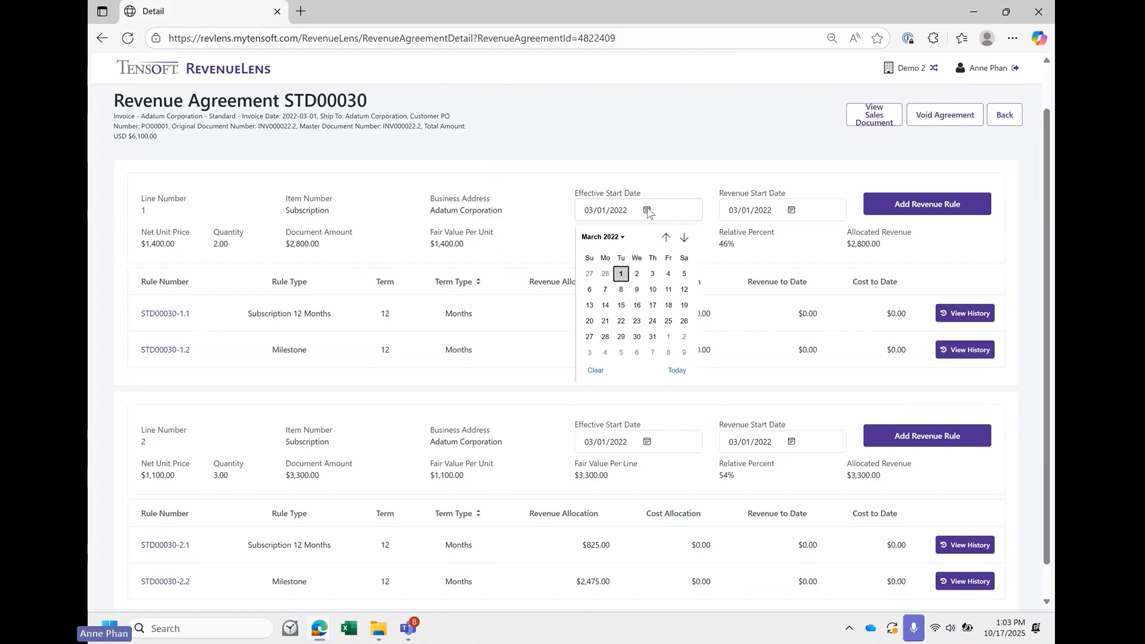
left_click(537, 216)
left_click(167, 313)
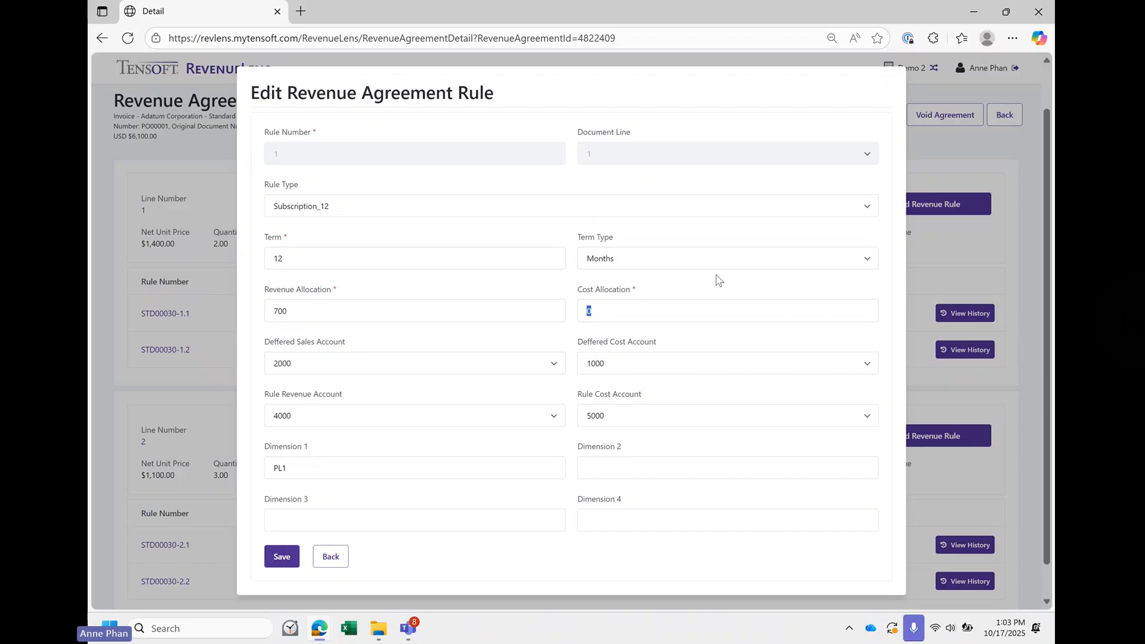
left_click(329, 557)
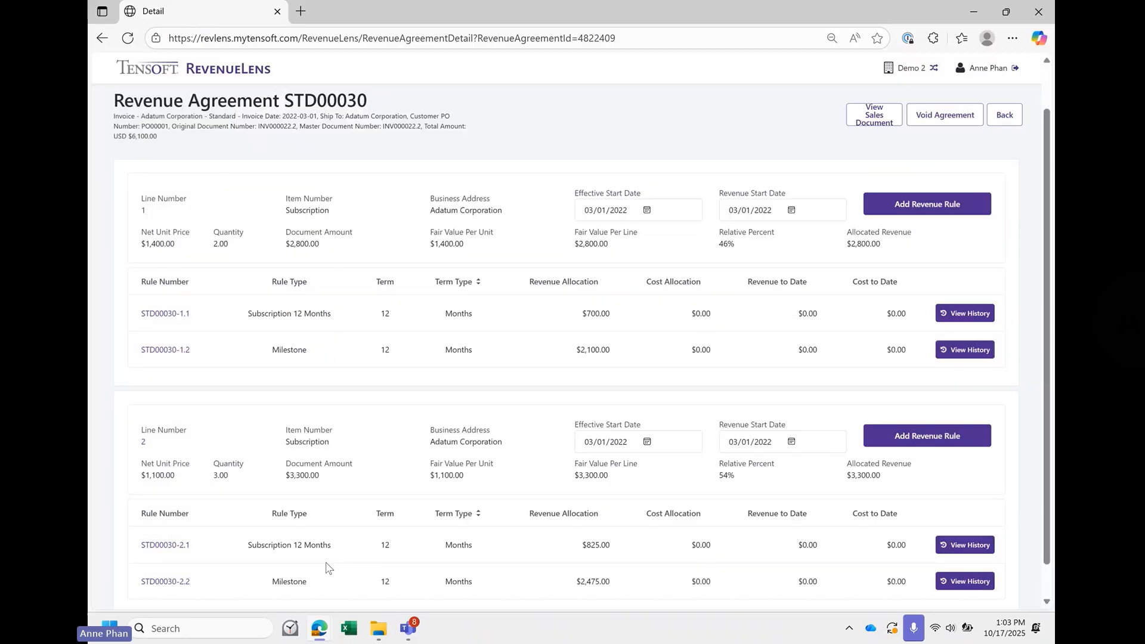
- Set the effective start date of agreement line 1 to 04/01/2022
left_click(647, 211)
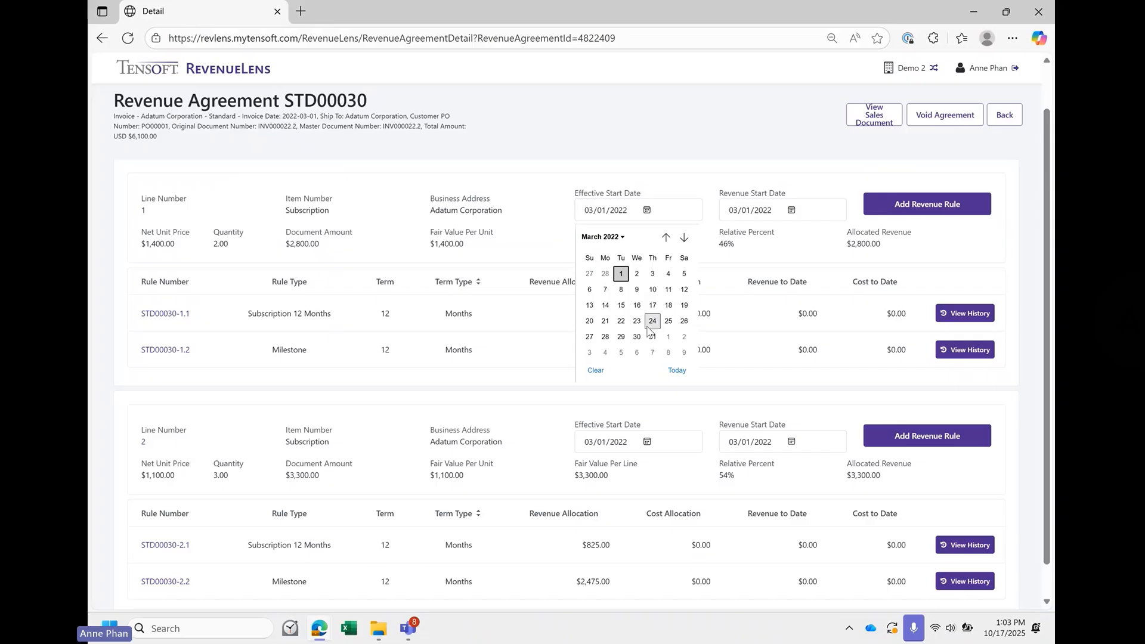
left_click(668, 337)
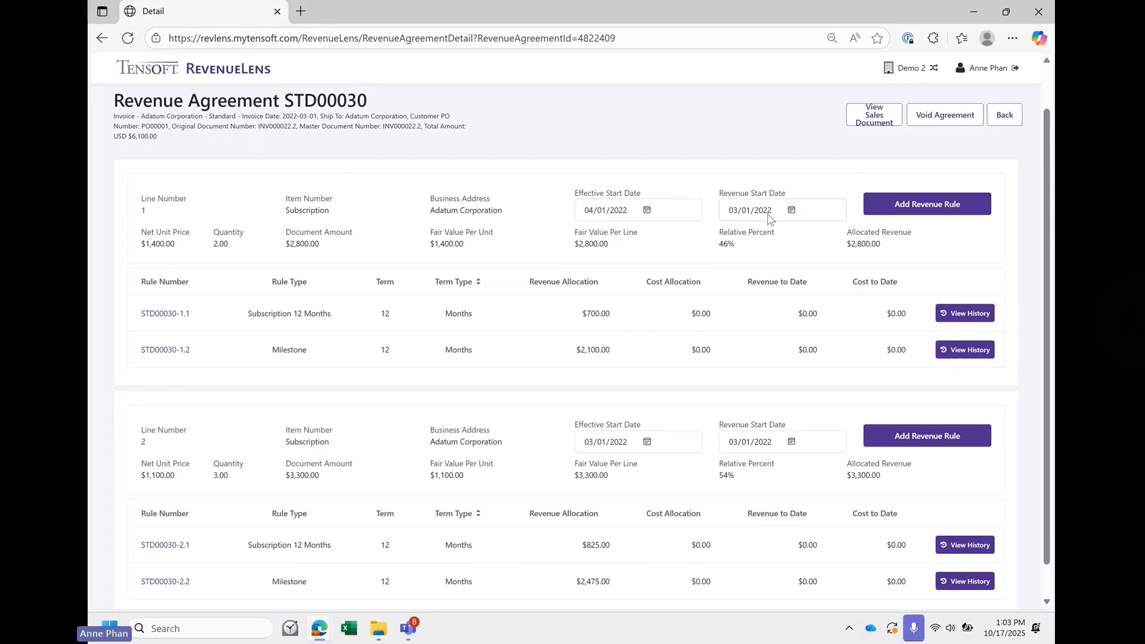
- Set the revenue start date of agreement line 1 to 04/01/2022 and return to the revenue agreement list
left_click(792, 211)
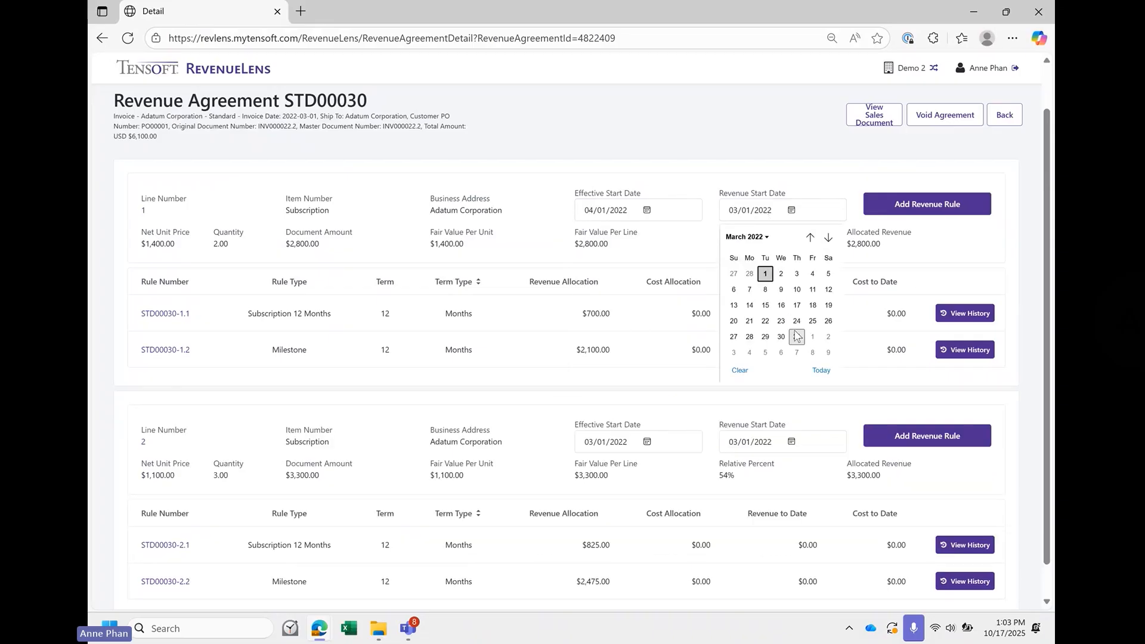
left_click(813, 337)
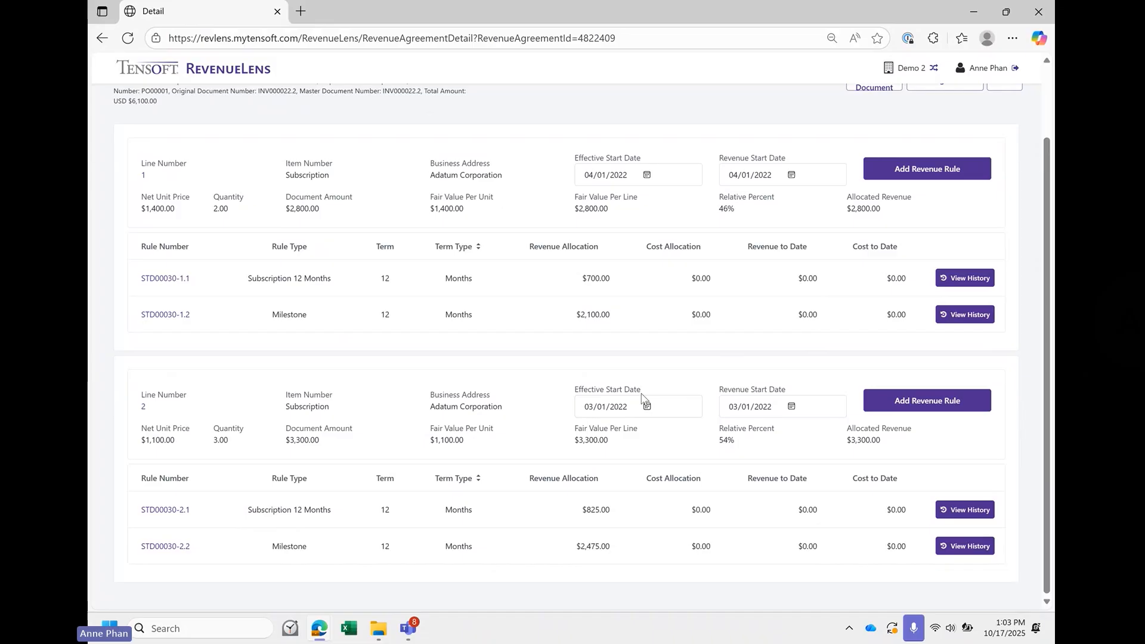
scroll(642, 395, "up", 2)
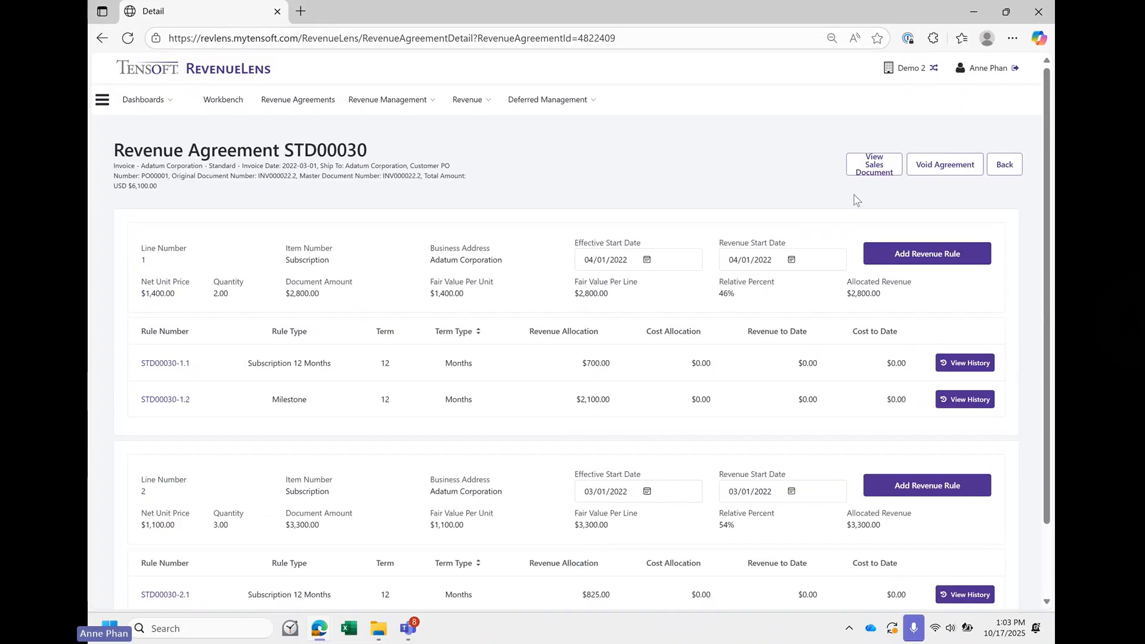
left_click(1005, 165)
scroll(627, 477, "down", 3)
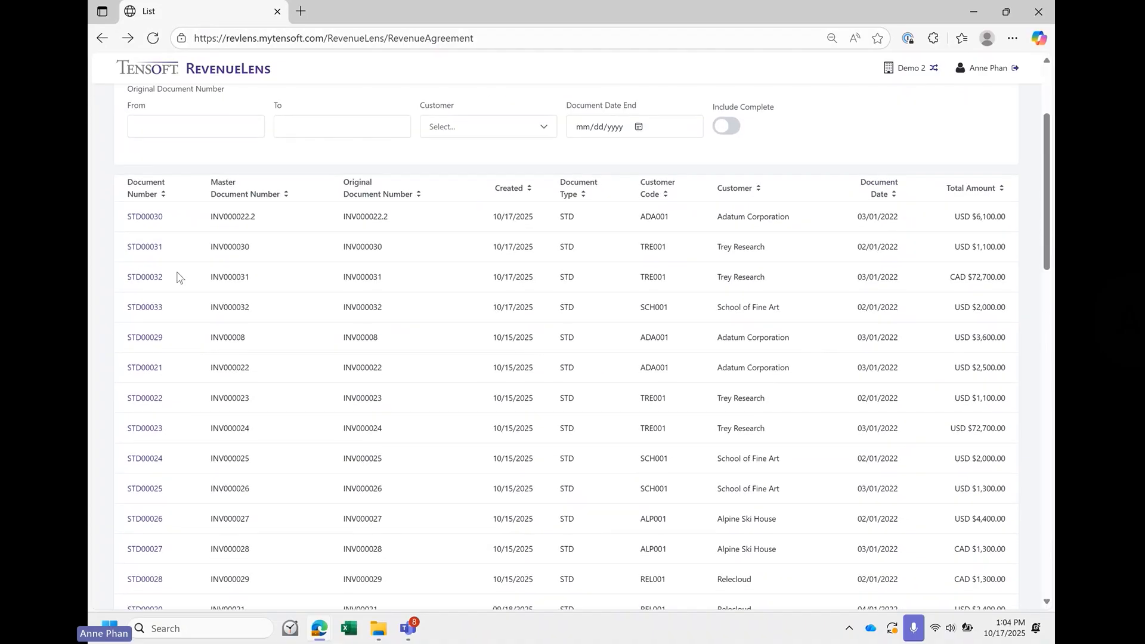
scroll(350, 275, "up", 3)
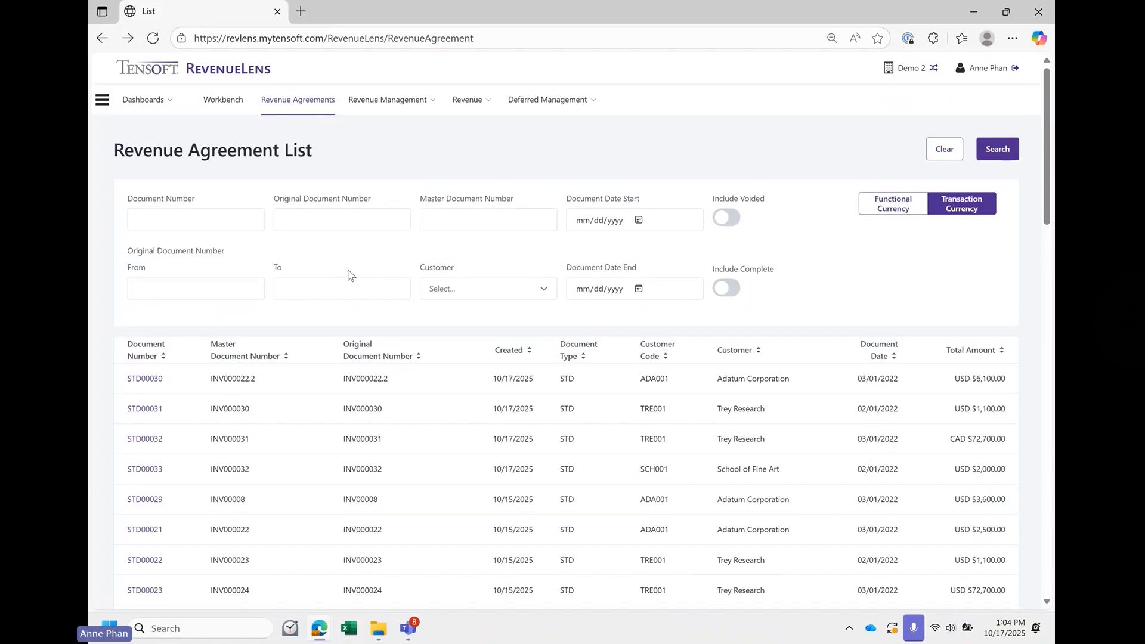
- Open the Change Report under deferred management and set its prior period end to 03/31/2022
left_click(401, 106)
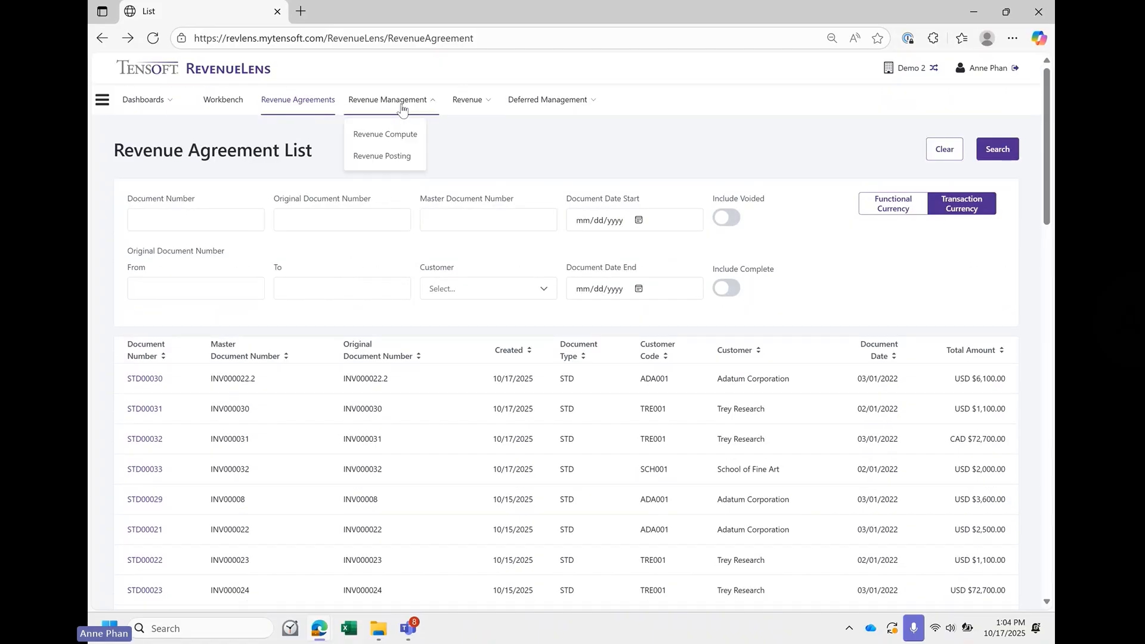
left_click(412, 137)
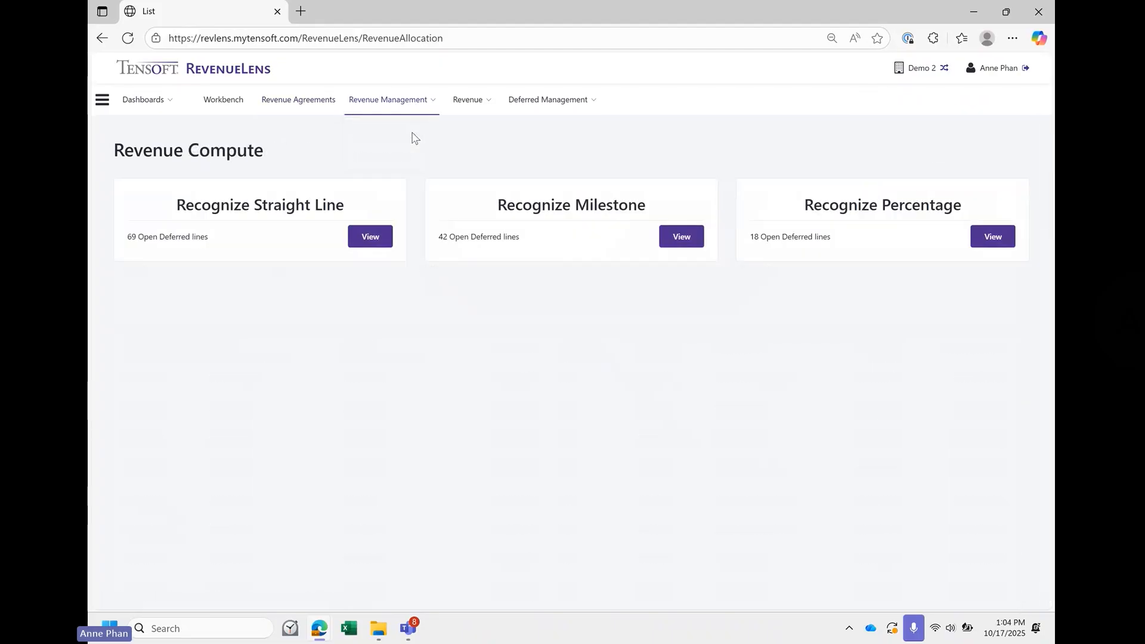
left_click(566, 104)
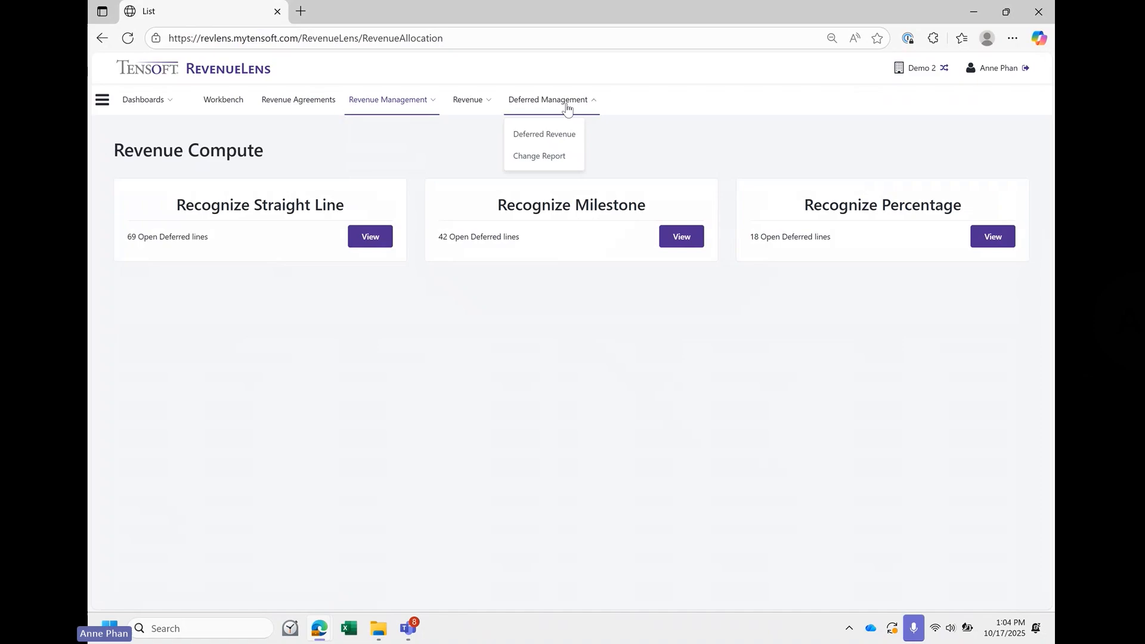
left_click(570, 160)
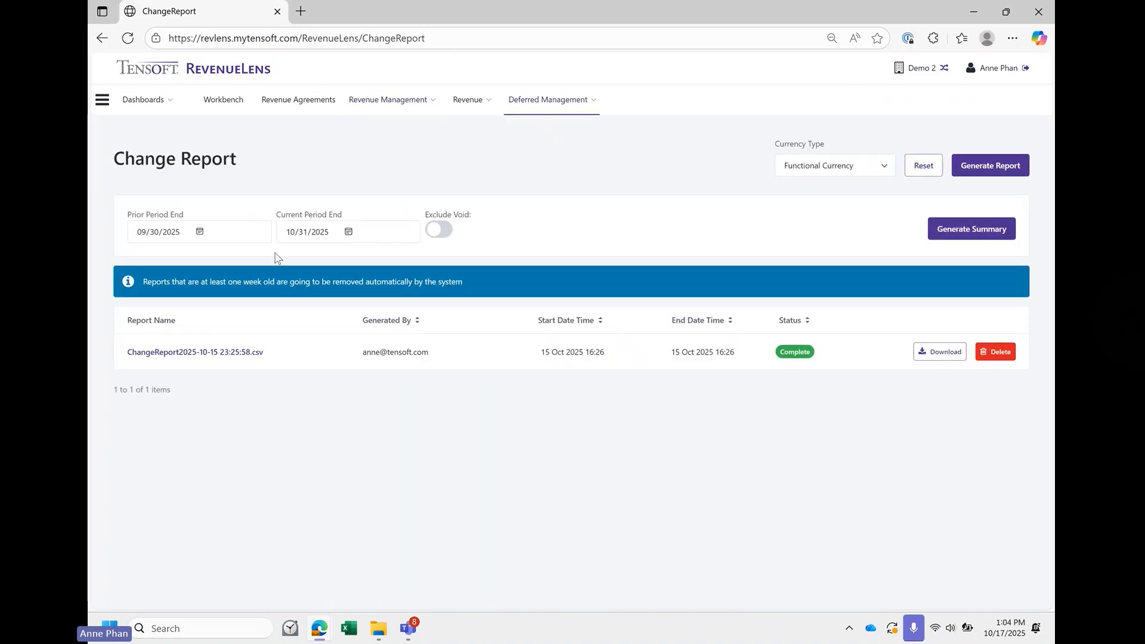
left_click(200, 232)
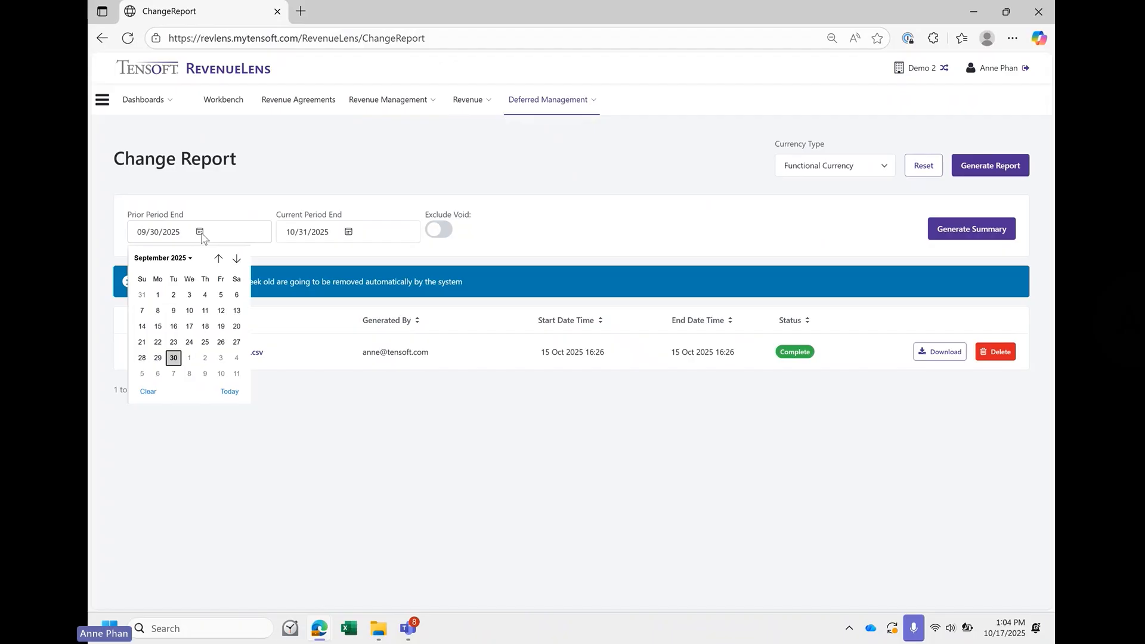
left_click(189, 258)
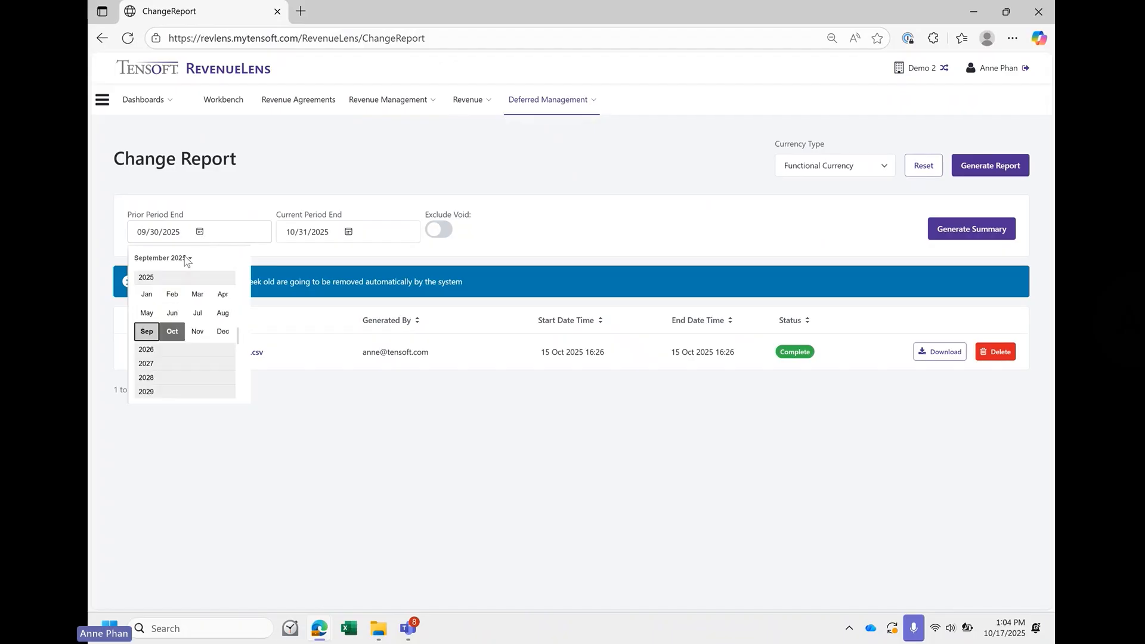
scroll(173, 293, "up", 3)
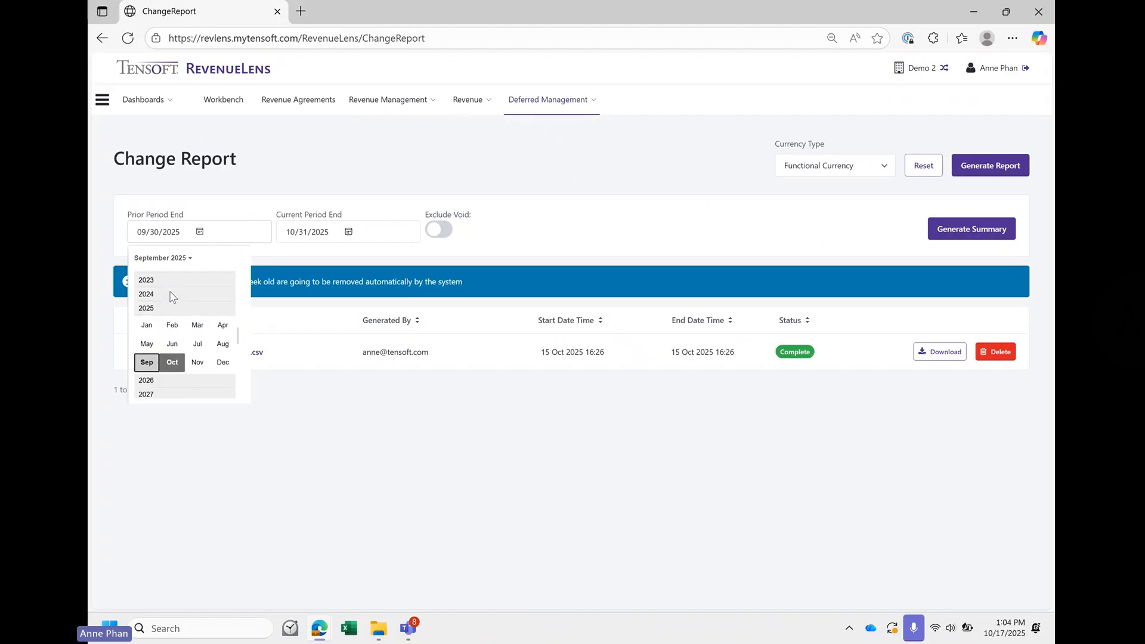
scroll(173, 286, "up", 1)
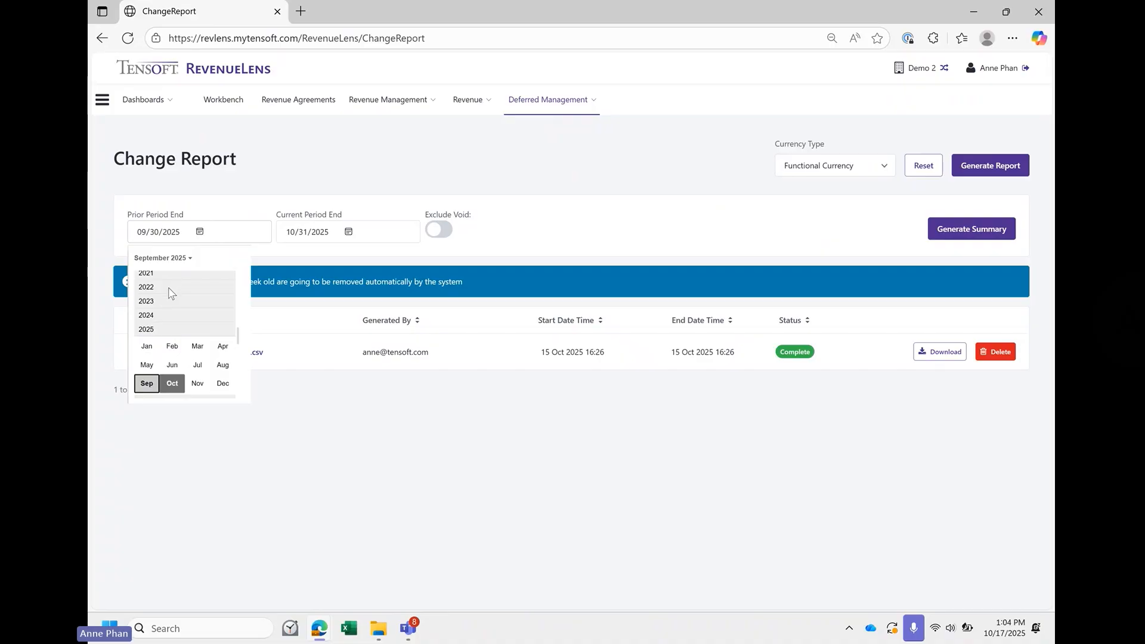
left_click(169, 287)
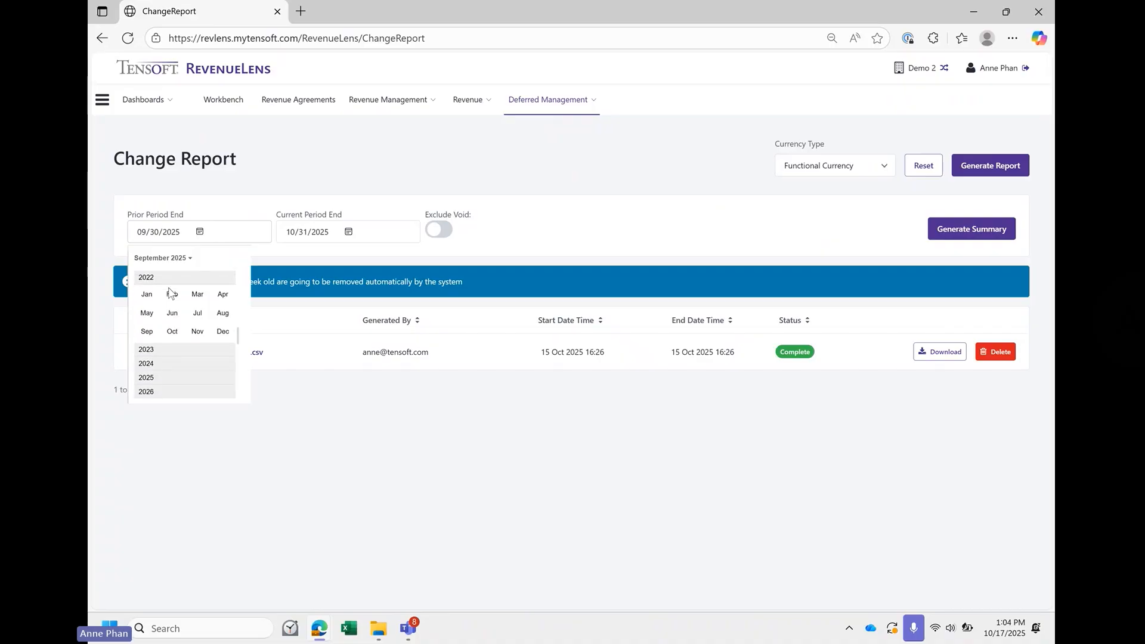
left_click(223, 294)
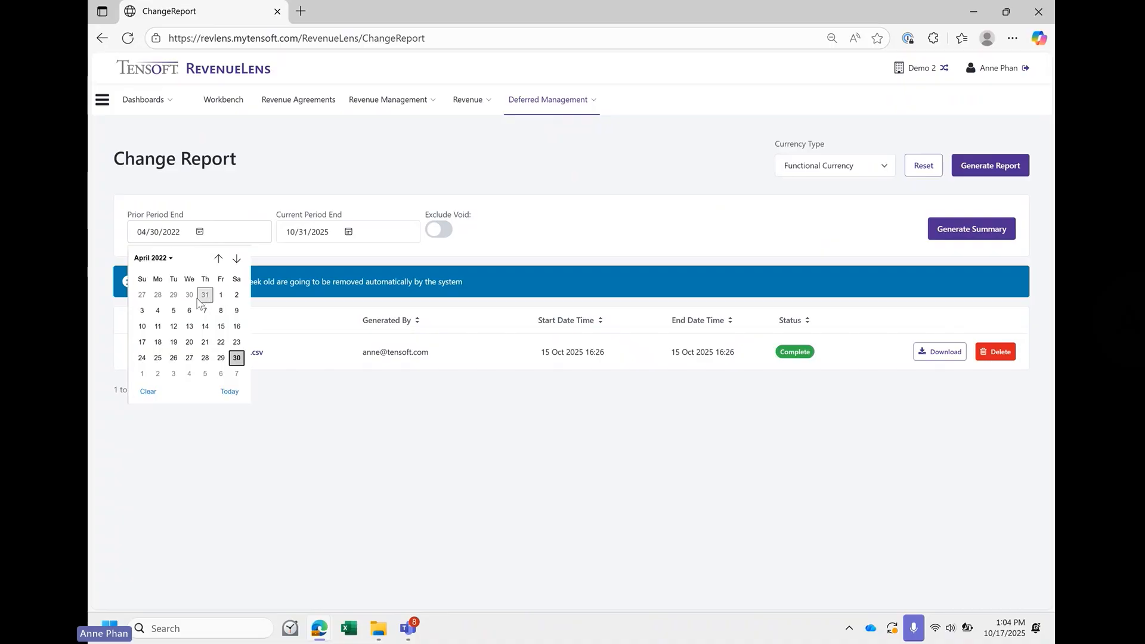
left_click(206, 296)
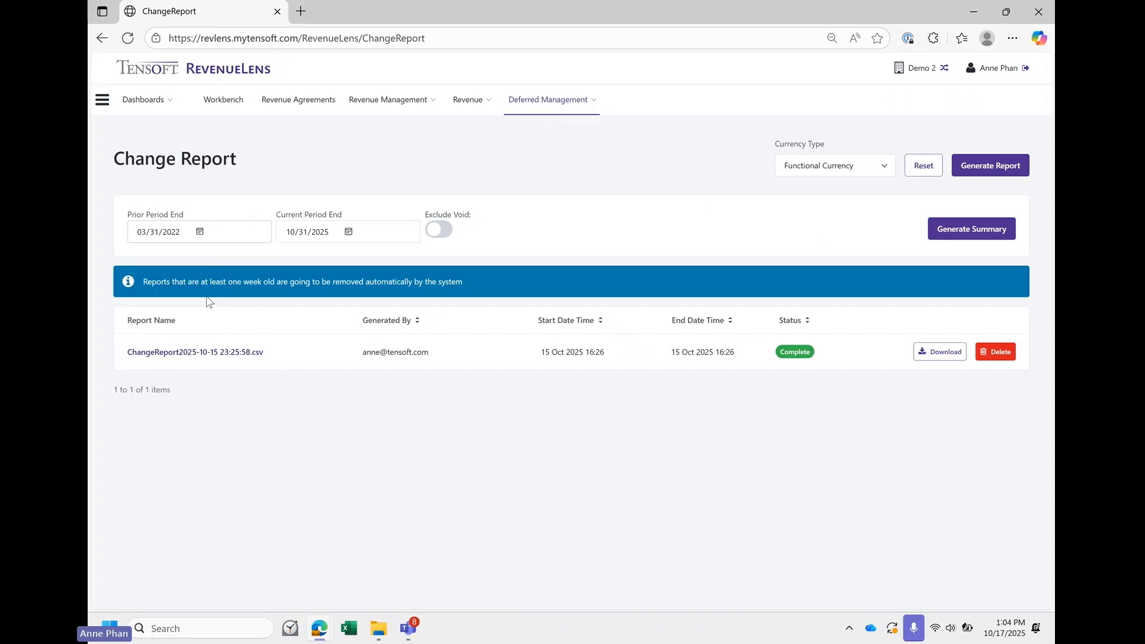
- Generate the change report summary with the current period end set to 04/30/2022 and voided agreements excluded
left_click(349, 233)
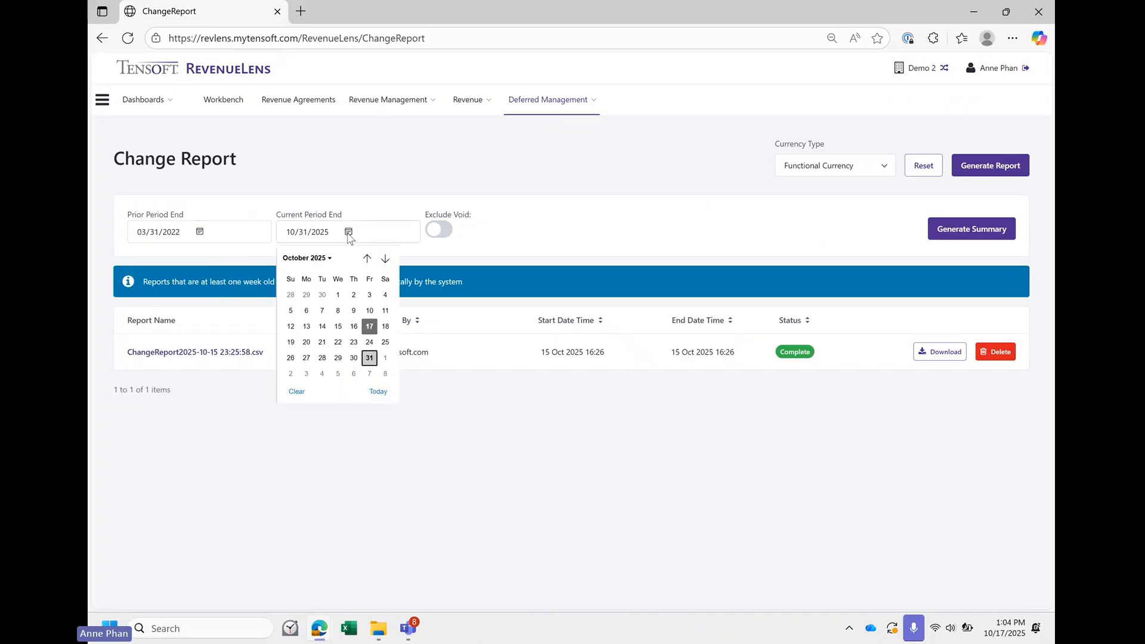
left_click(315, 260)
scroll(343, 297, "up", 3)
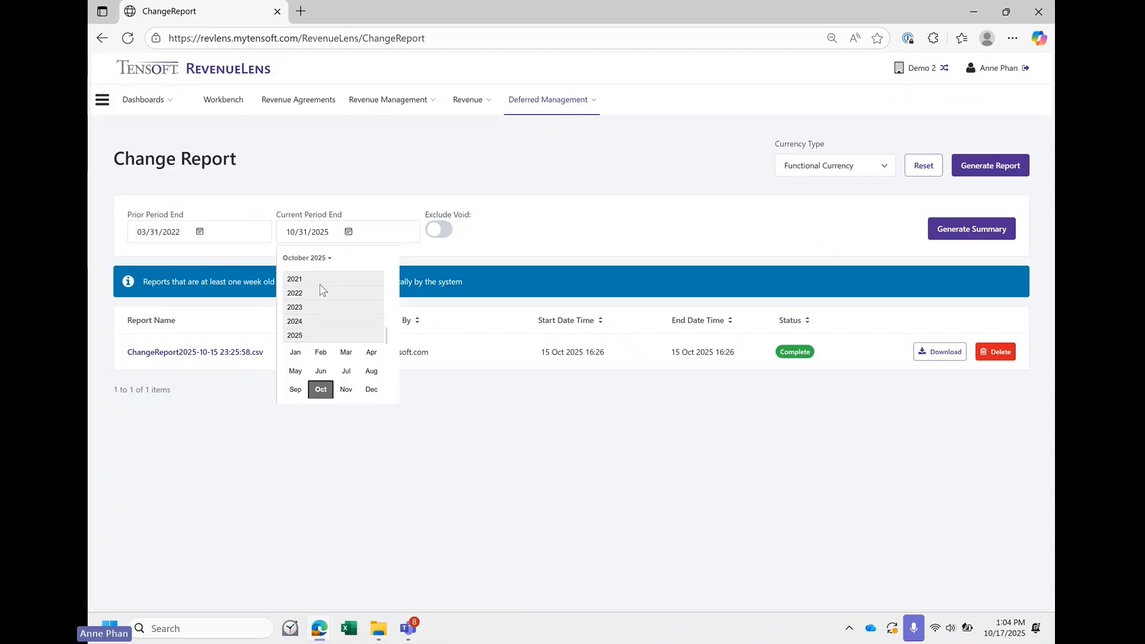
left_click(320, 293)
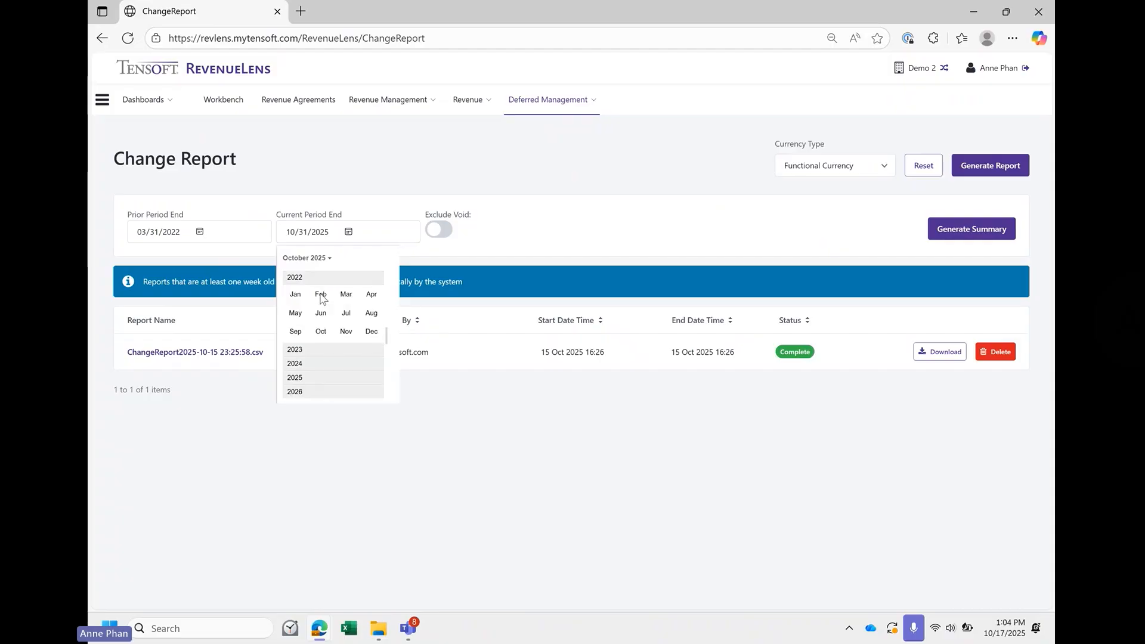
left_click(372, 295)
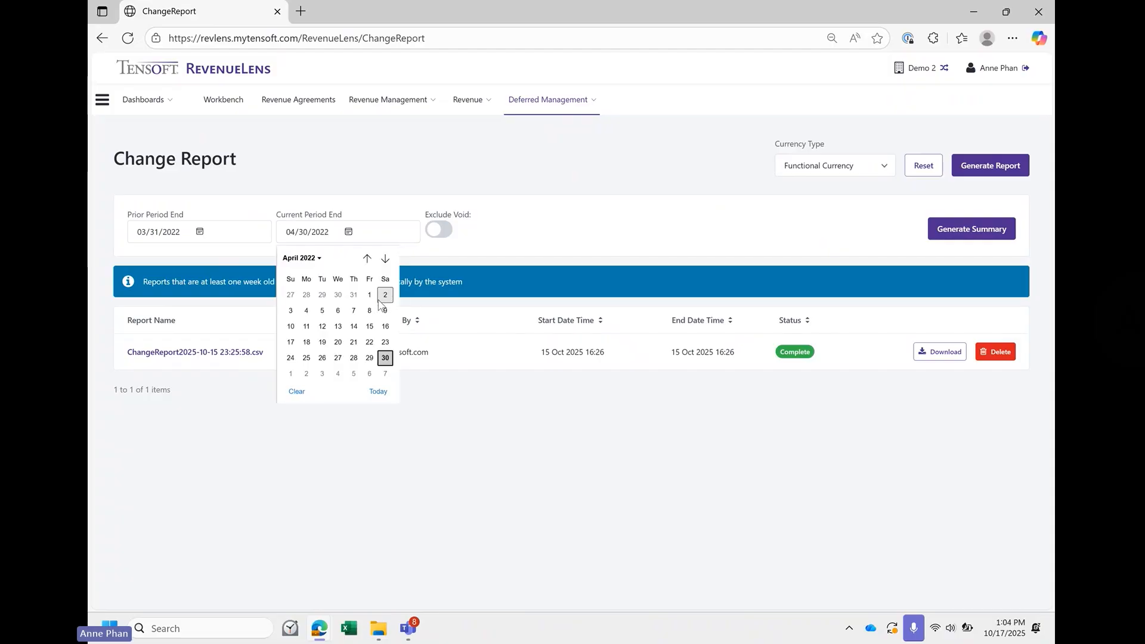
left_click(385, 358)
left_click(439, 229)
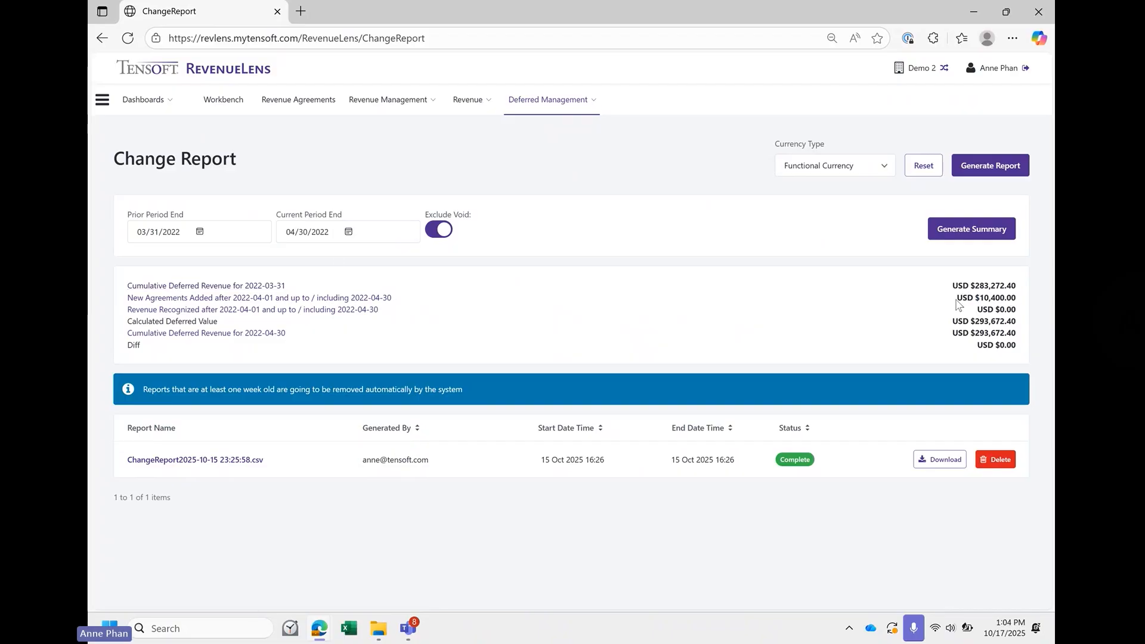
- Examine the summary amounts for new agreements added, revenue recognized and the calculated deferred value
left_click_drag(955, 301, 1021, 304)
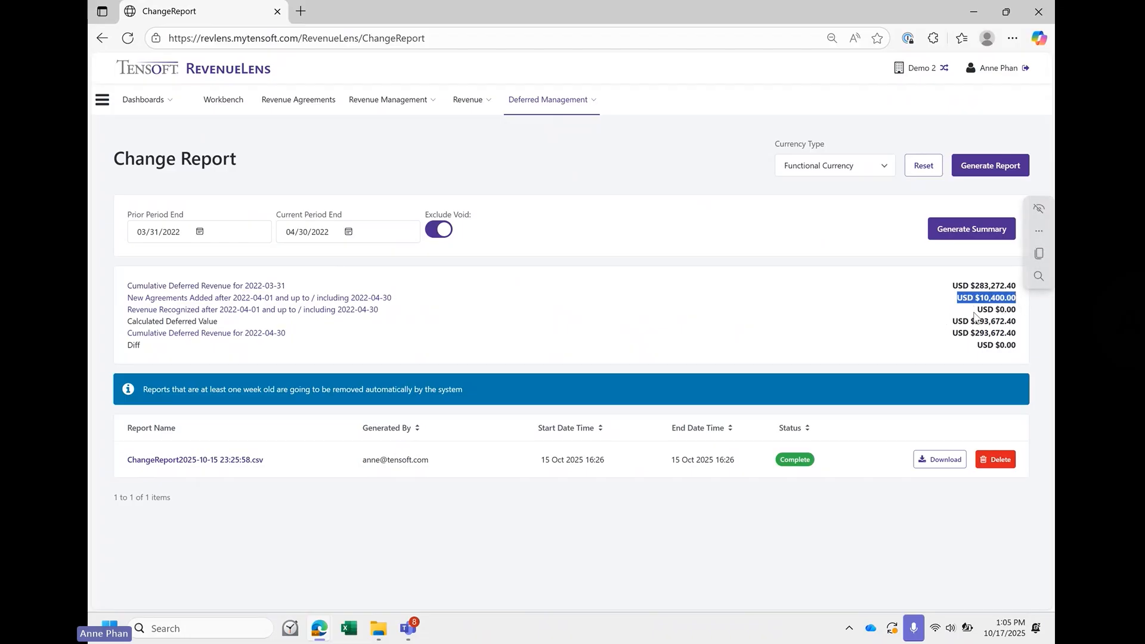
left_click_drag(976, 312, 1019, 312)
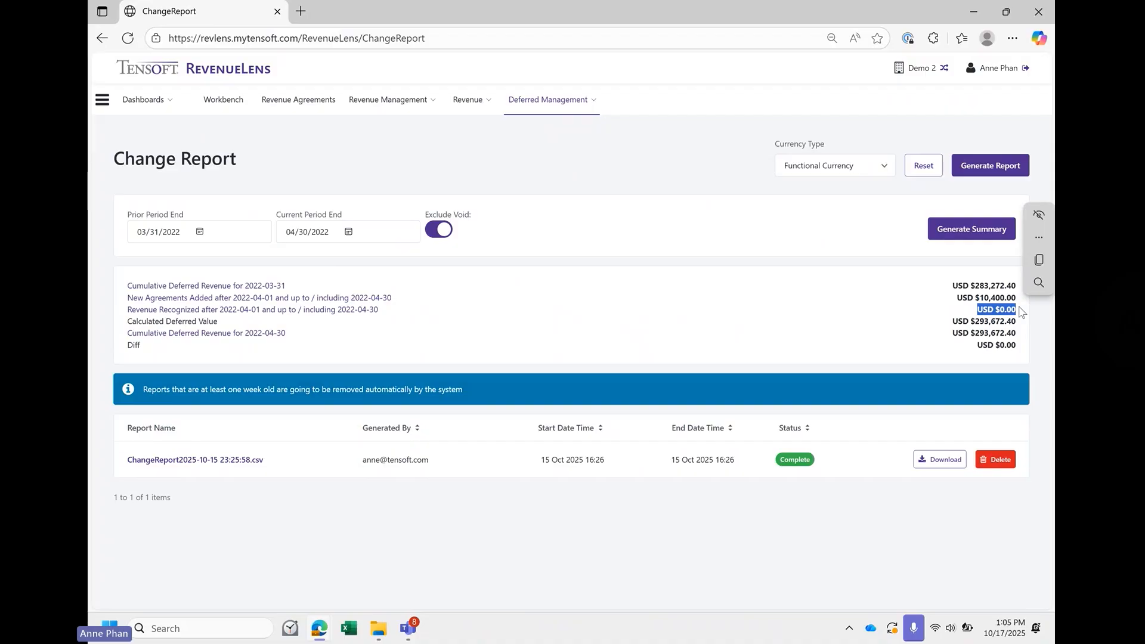
left_click(953, 319)
left_click_drag(953, 320, 1017, 322)
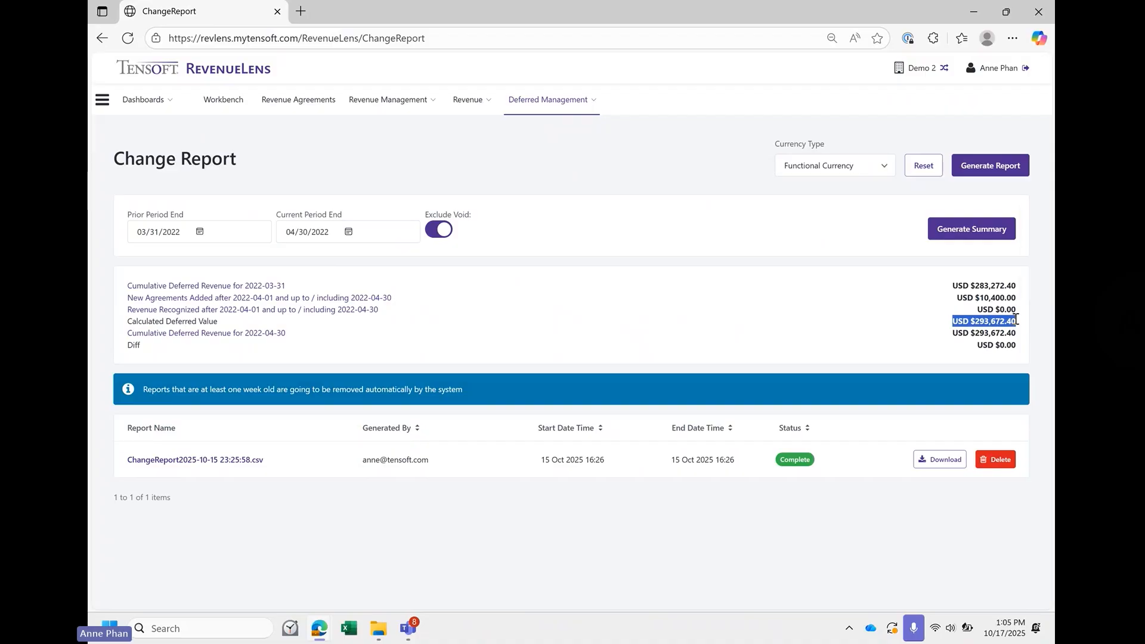
left_click(724, 326)
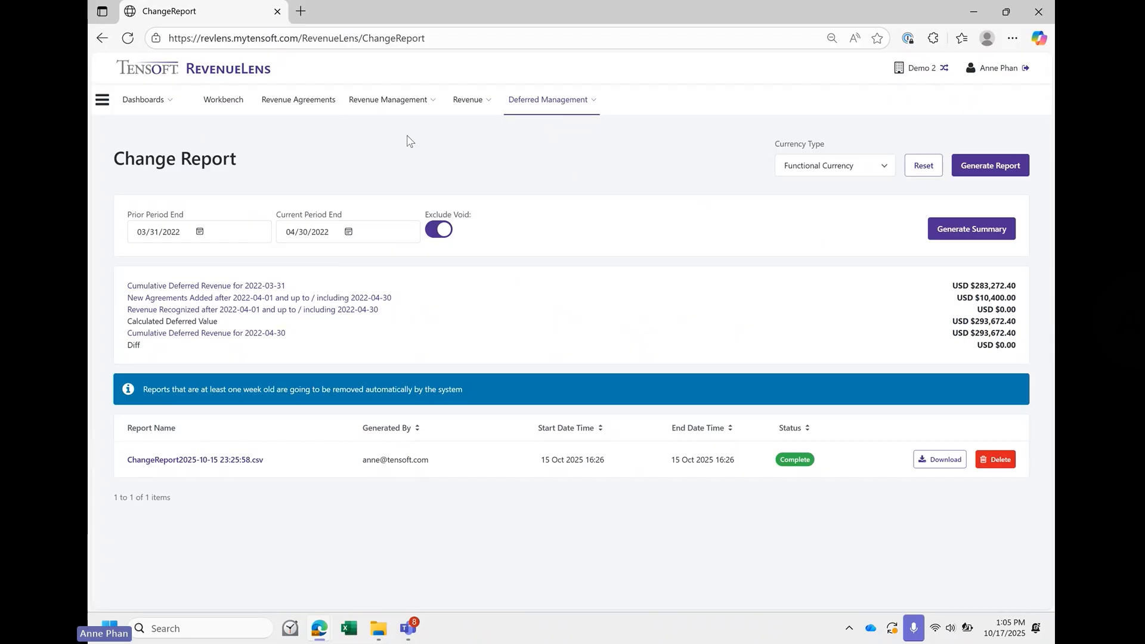
- Open the straight-line revenue compute page and set the date to recognize through to 04/30/2022
left_click(389, 104)
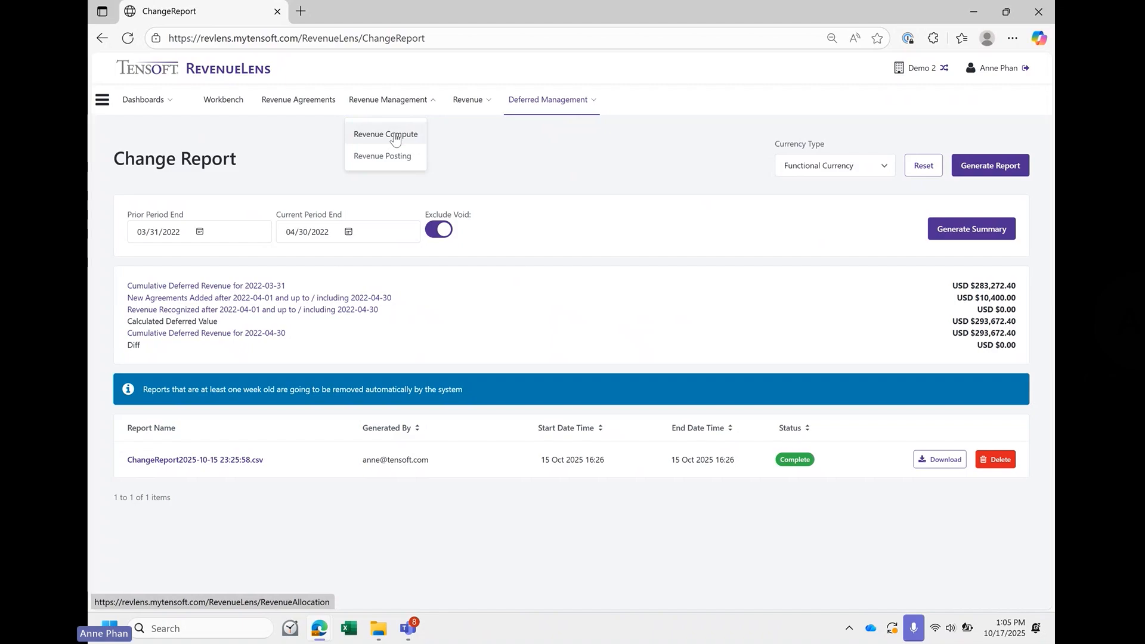
left_click(395, 136)
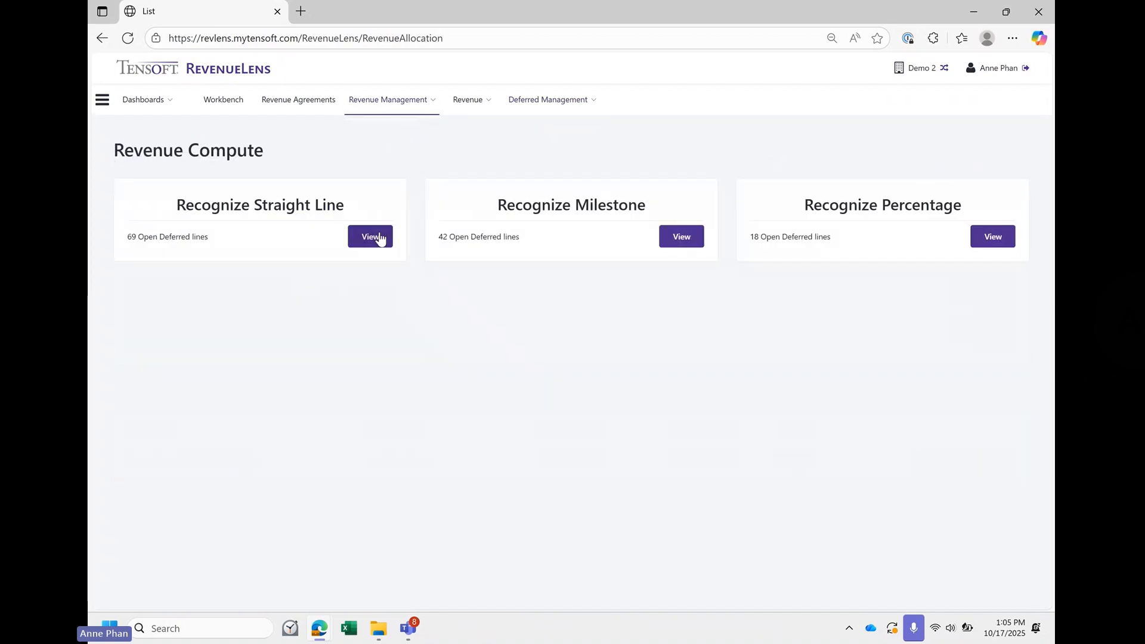
left_click(380, 237)
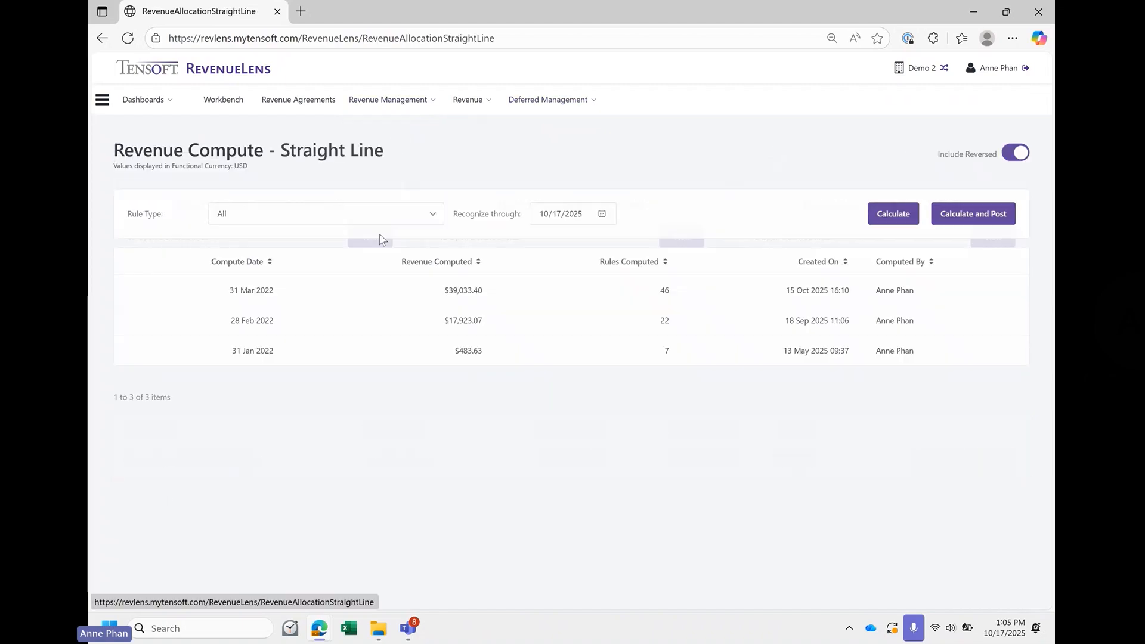
left_click(603, 216)
left_click(569, 240)
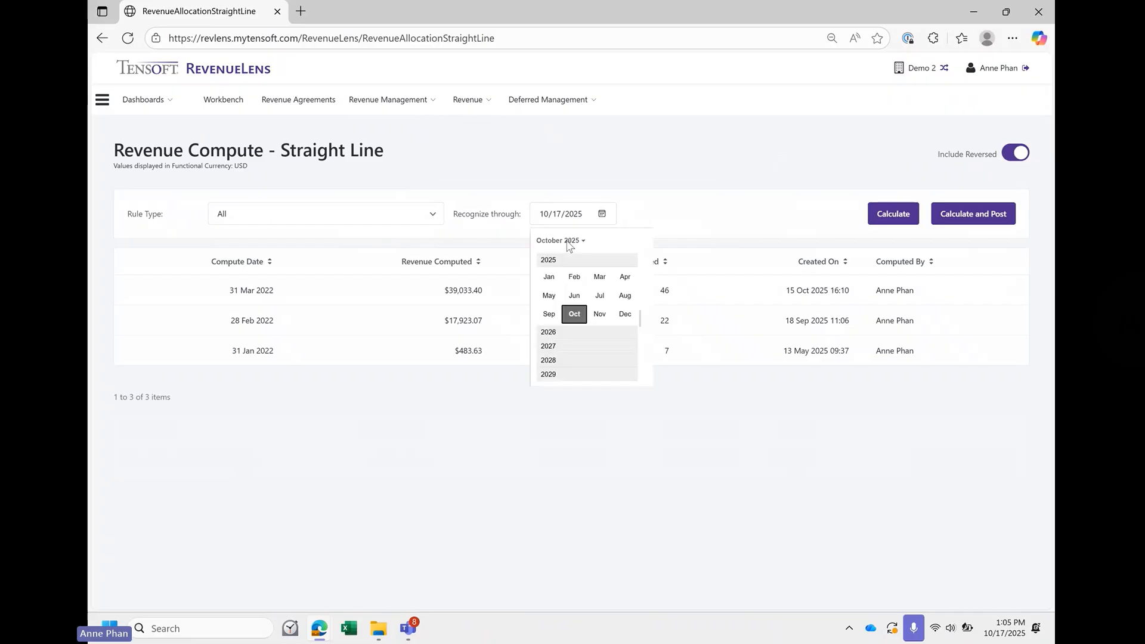
scroll(562, 258, "up", 1)
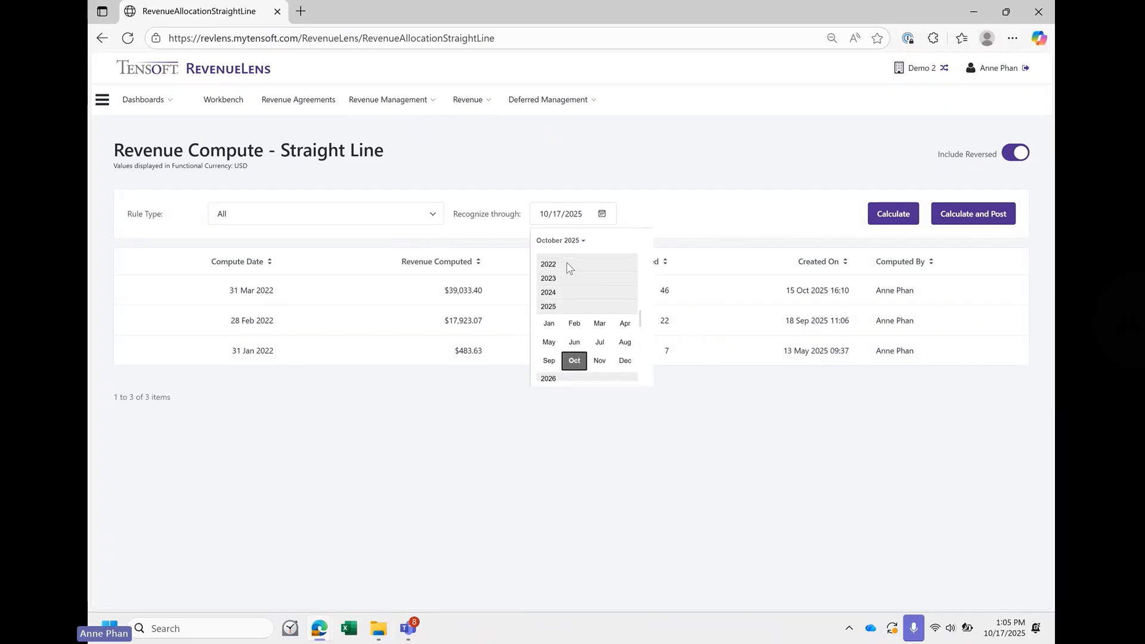
left_click(568, 265)
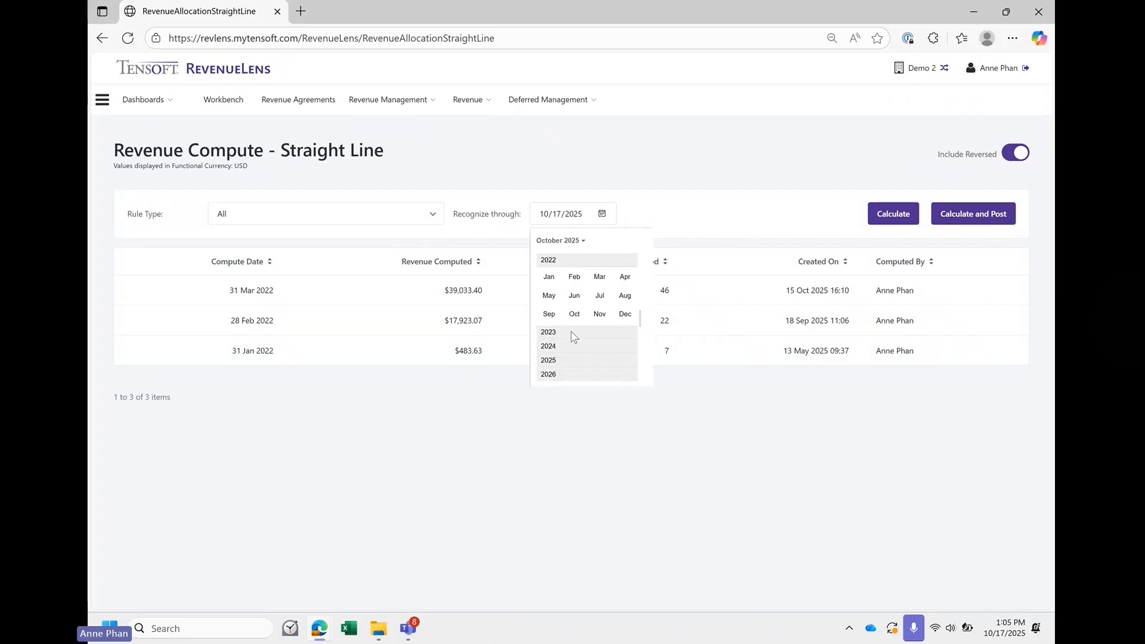
left_click(621, 282)
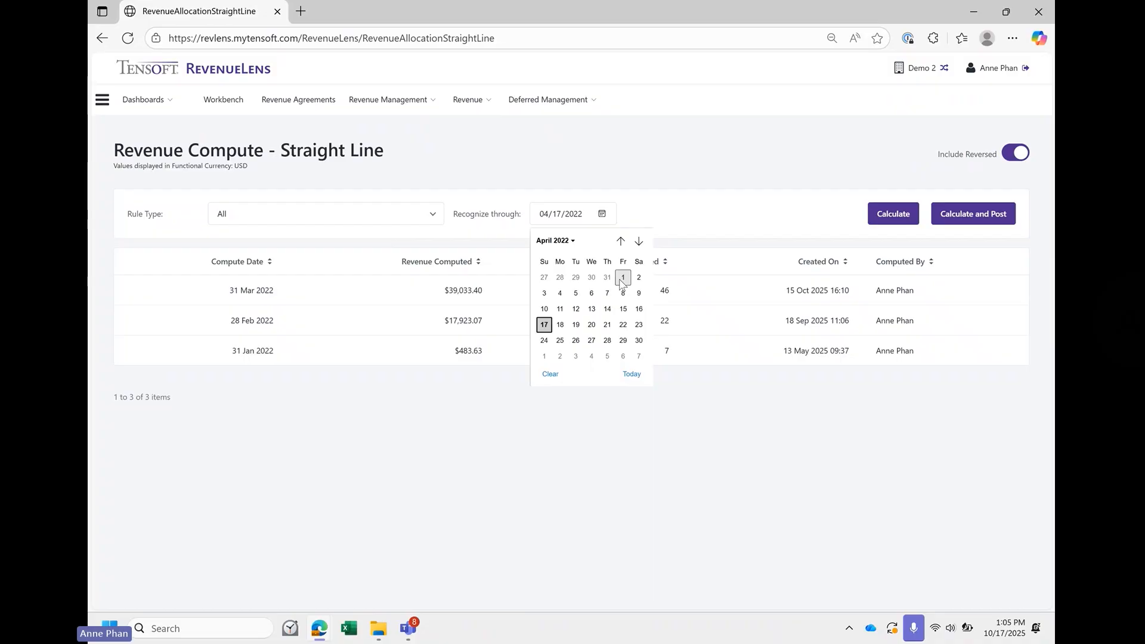
left_click(634, 346)
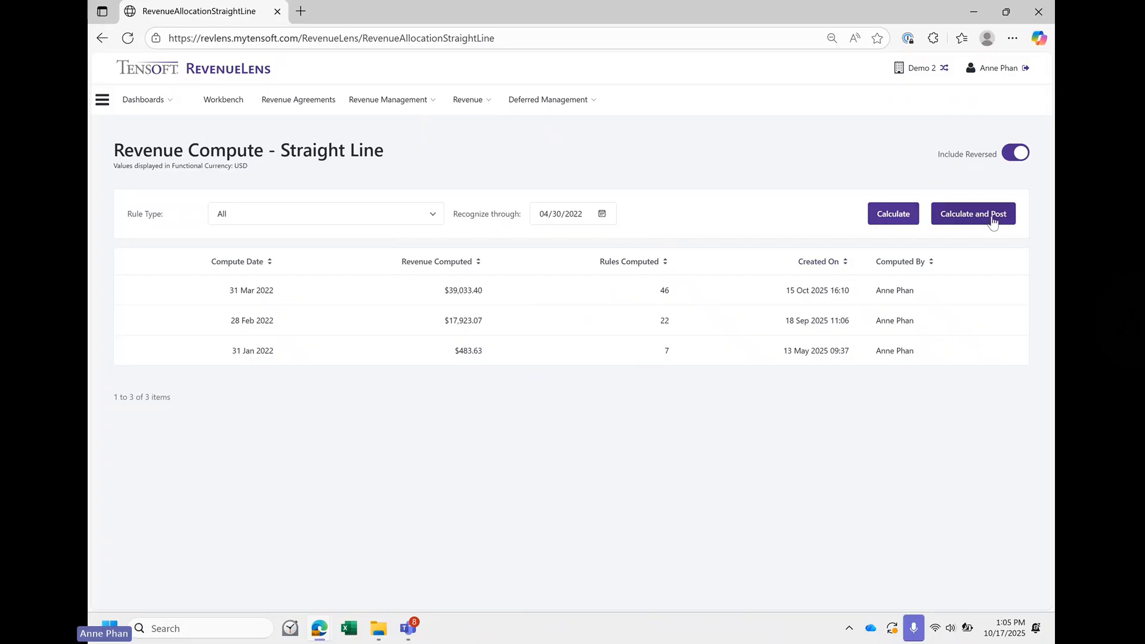
- Calculate the straight-line revenue for all rule types without posting it and dismiss the resulting notification
left_click(892, 218)
left_click(887, 221)
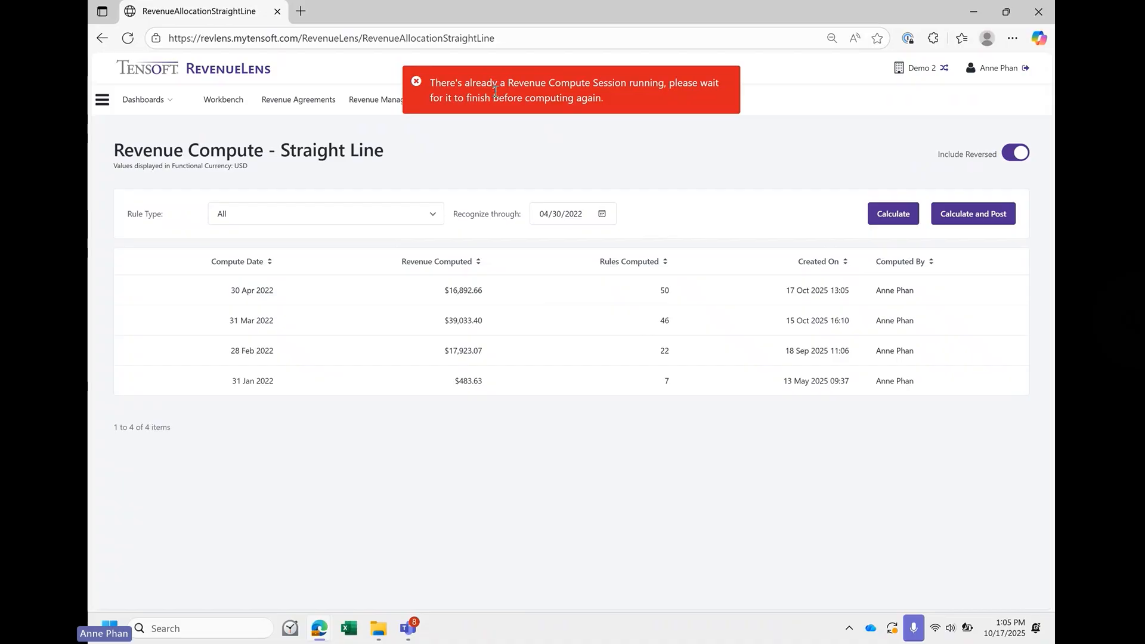
left_click(415, 83)
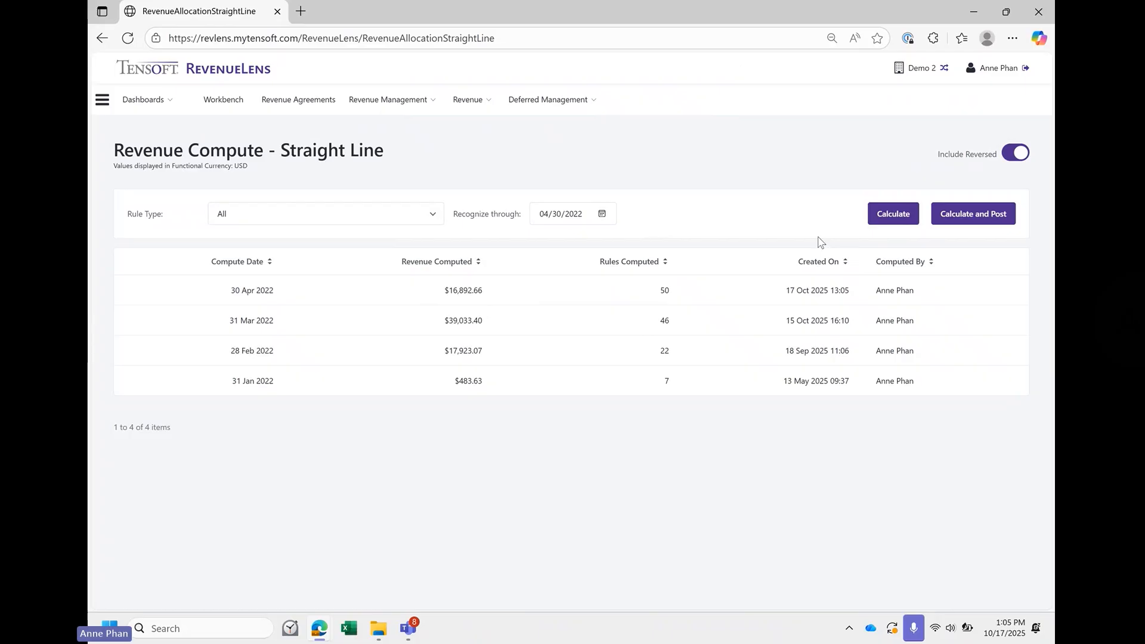
- Try to calculate the straight-line revenue again, dismiss the notification and check the revenue computed for 30 Apr 2022
left_click(904, 213)
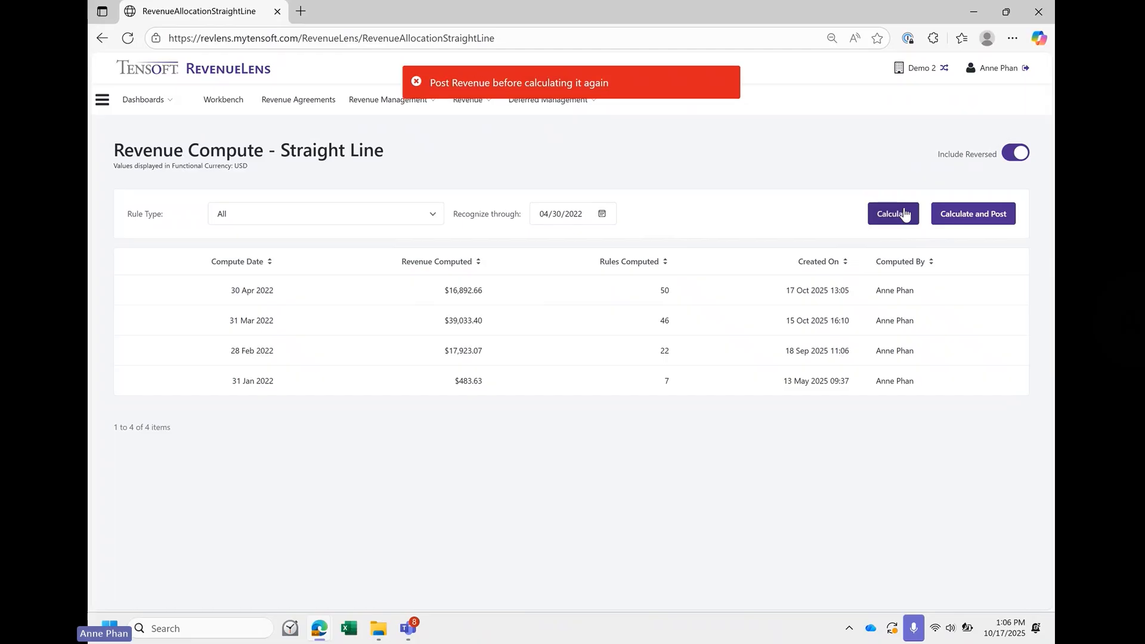
left_click(415, 83)
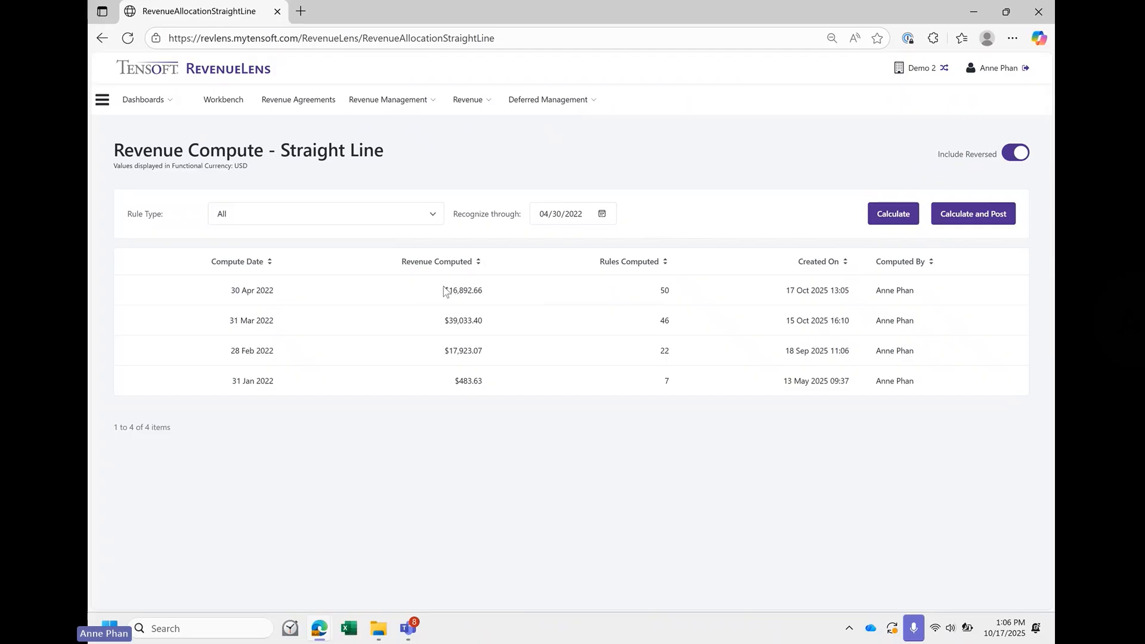
left_click_drag(440, 290, 501, 289)
left_click(499, 290)
- Open the revenue posting list and search for all computed revenue without filters
left_click(409, 102)
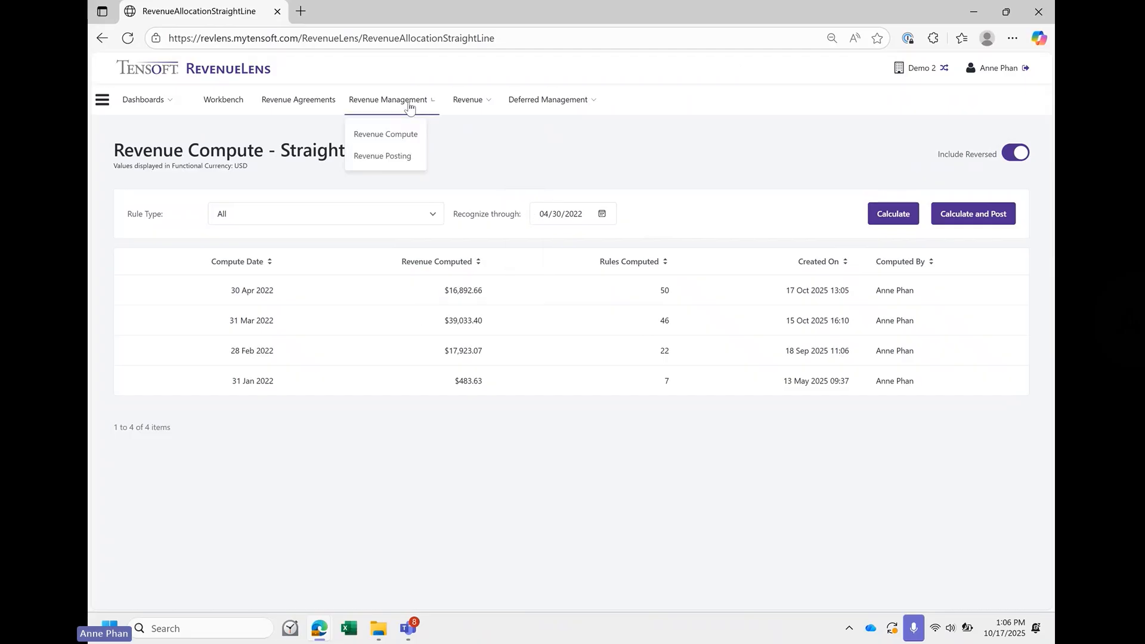
left_click(400, 162)
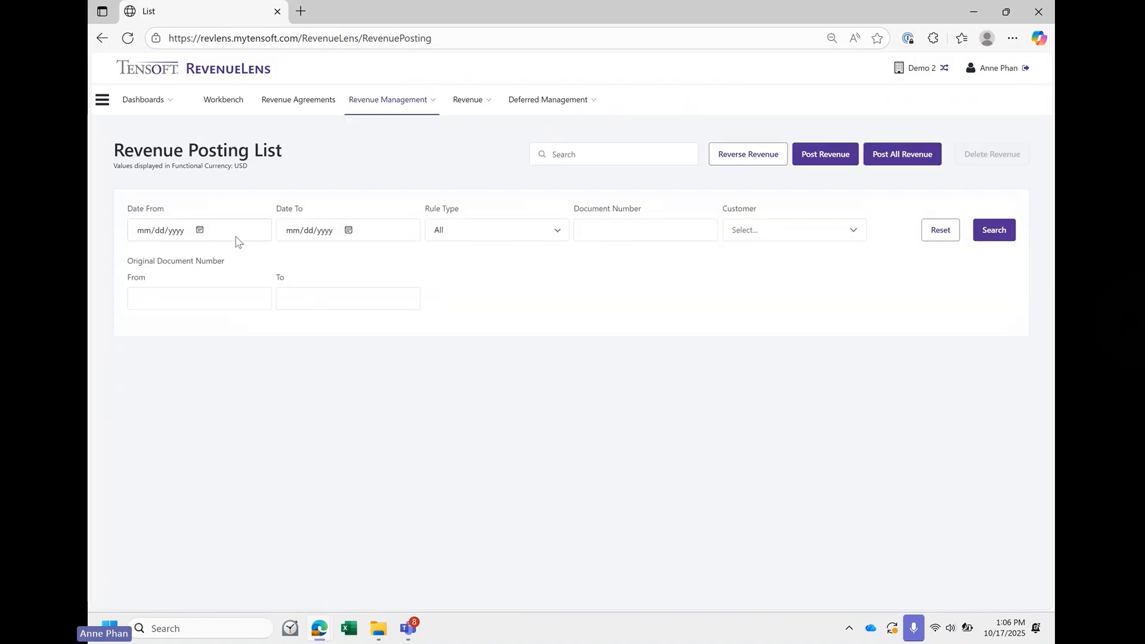
left_click(991, 239)
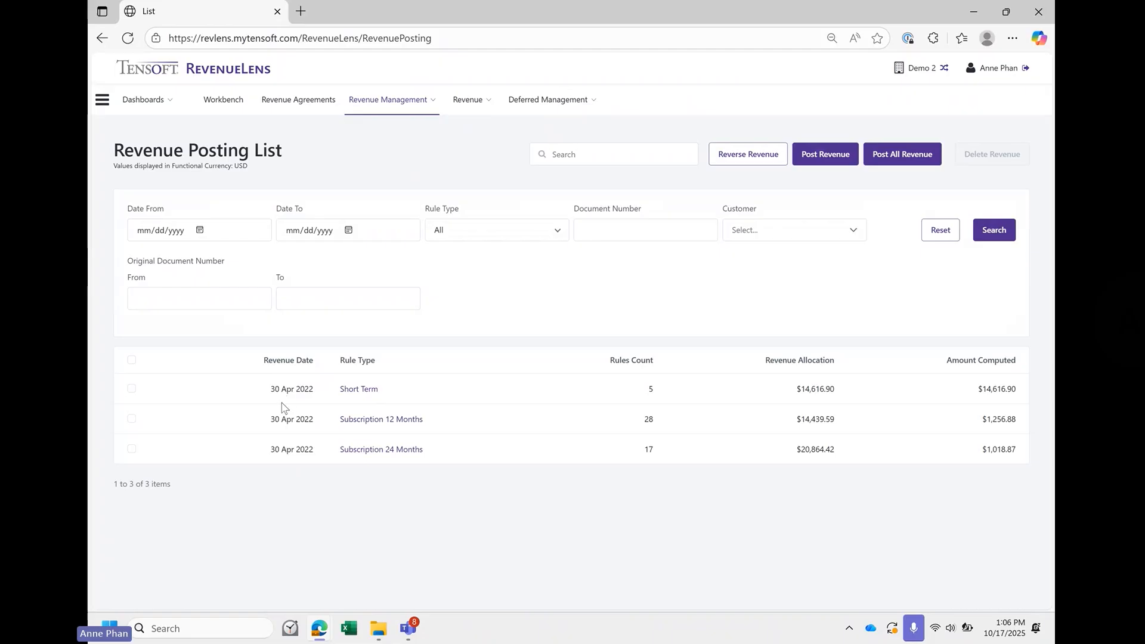
- Select every listed 30 Apr 2022 revenue line and post them as a batch with suffix atp
left_click(132, 360)
left_click(825, 160)
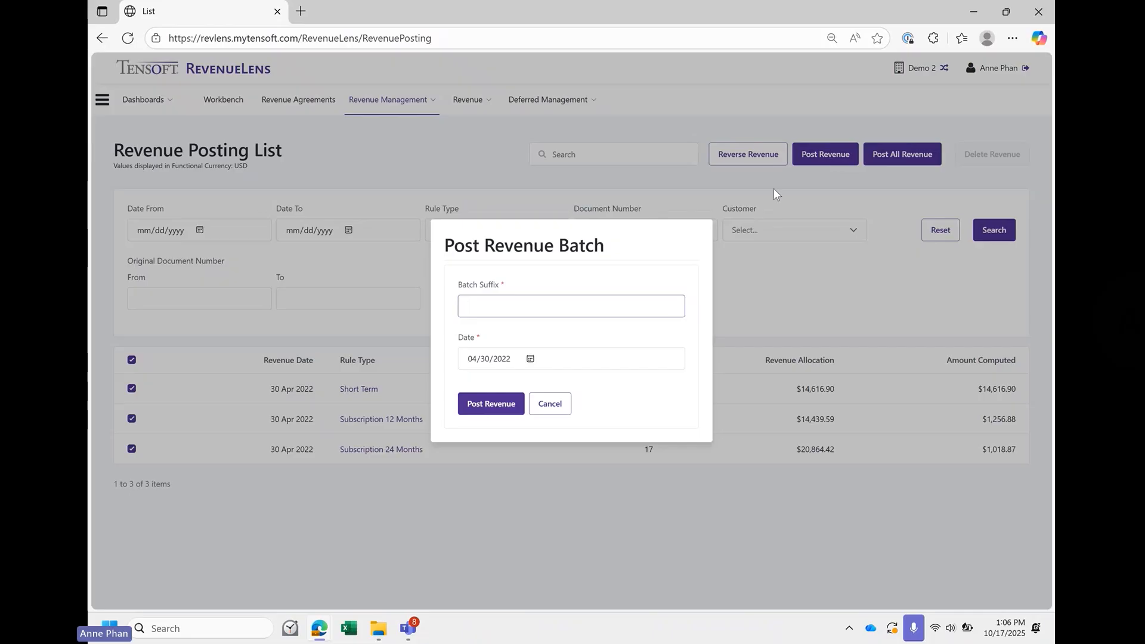
type("atp")
left_click(491, 404)
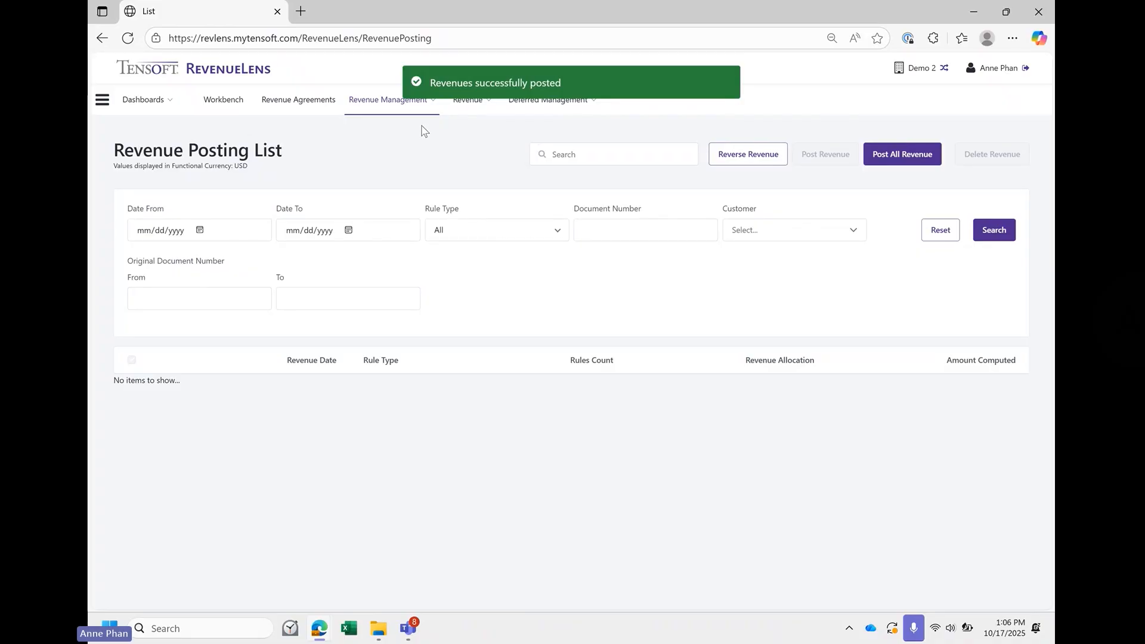
- Open the milestone revenue compute page and set the date to recognize through to 04/30/2022
mouse_move(409, 115)
left_click(399, 134)
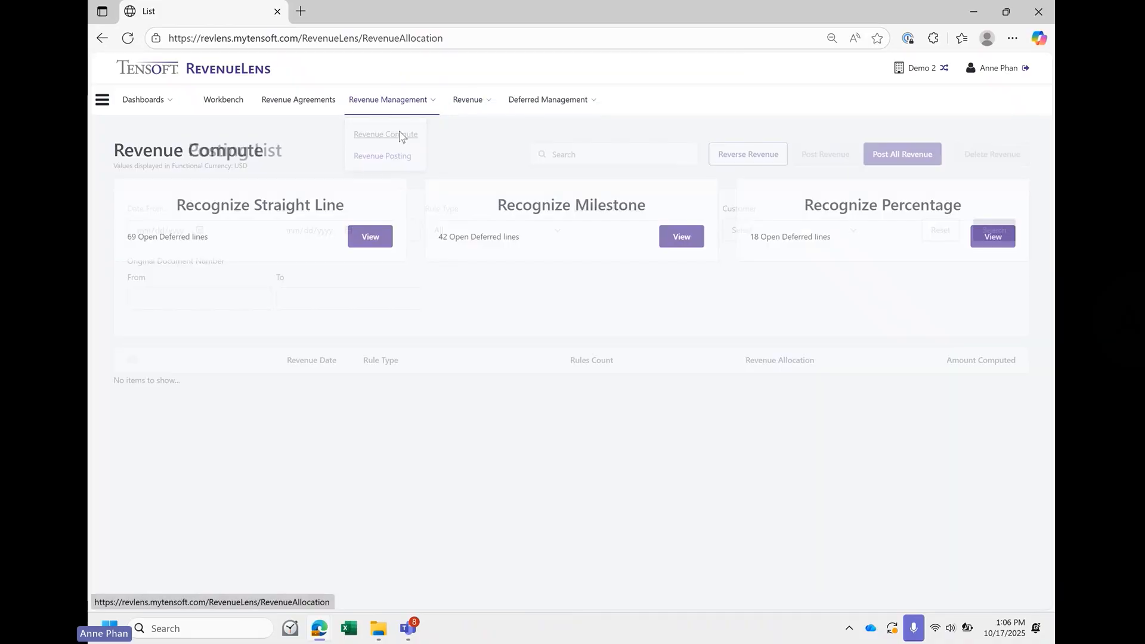
left_click(678, 241)
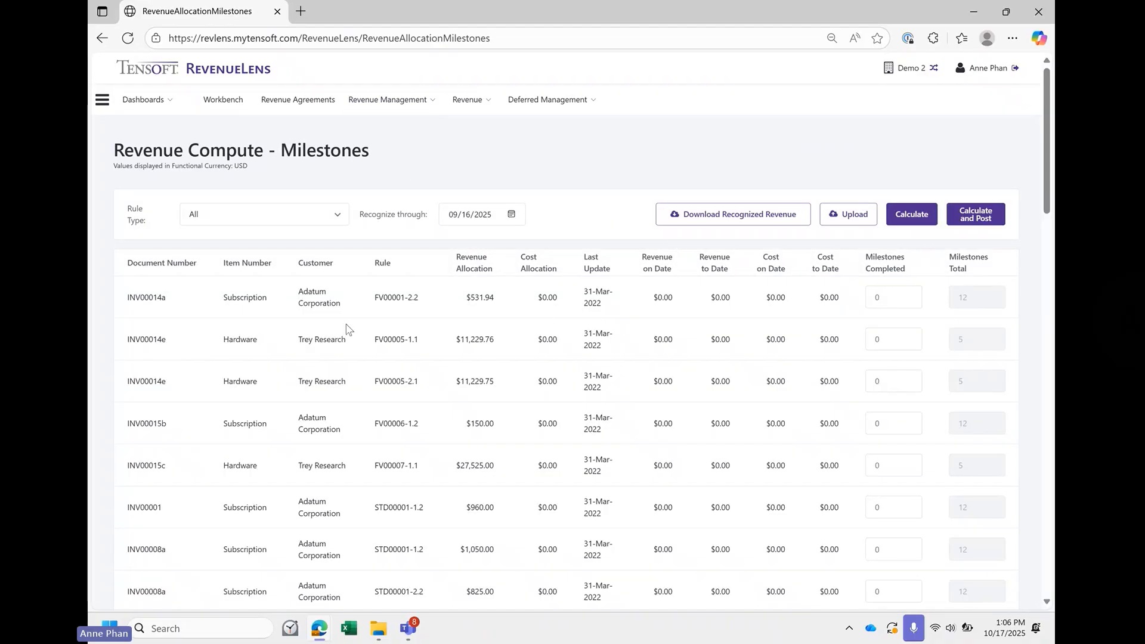
left_click(511, 216)
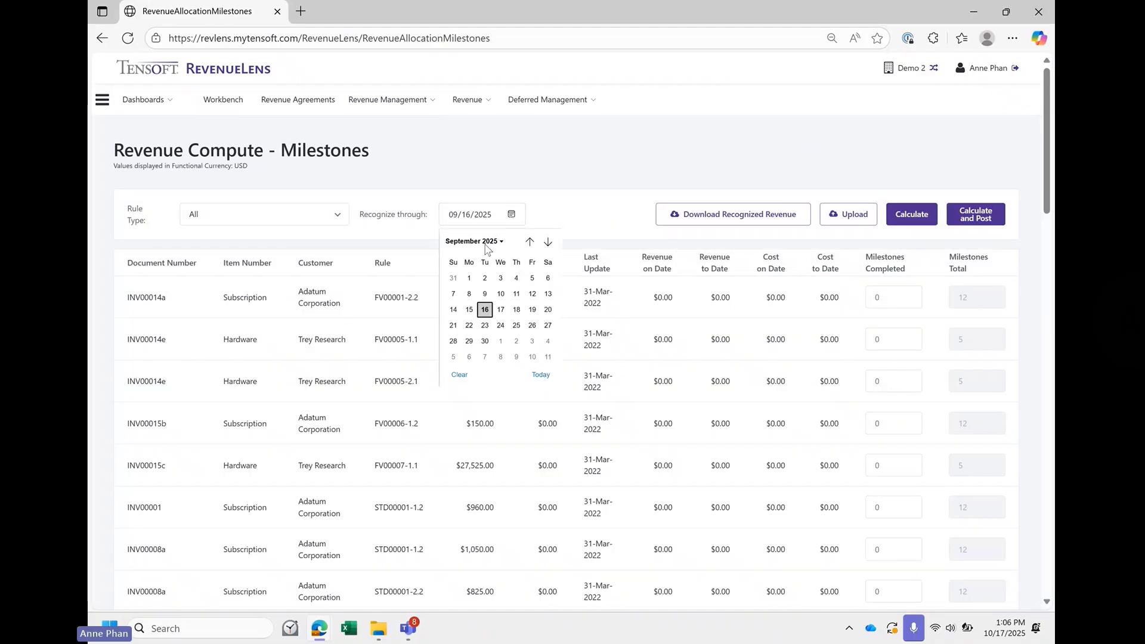
left_click(493, 241)
scroll(488, 275, "up", 5)
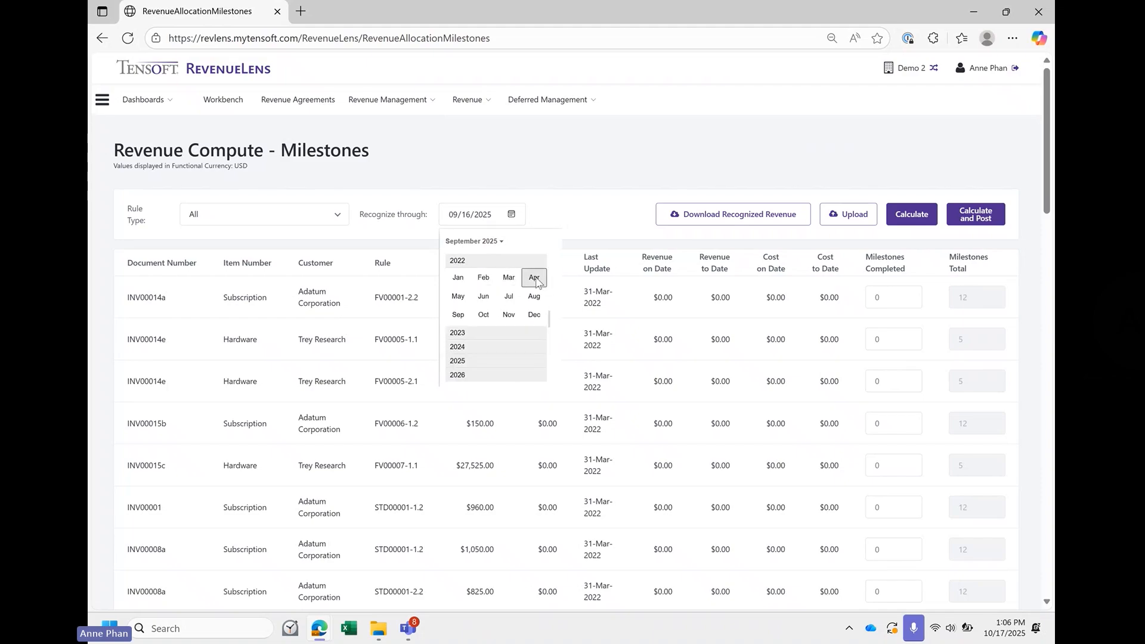
left_click(536, 280)
left_click(544, 339)
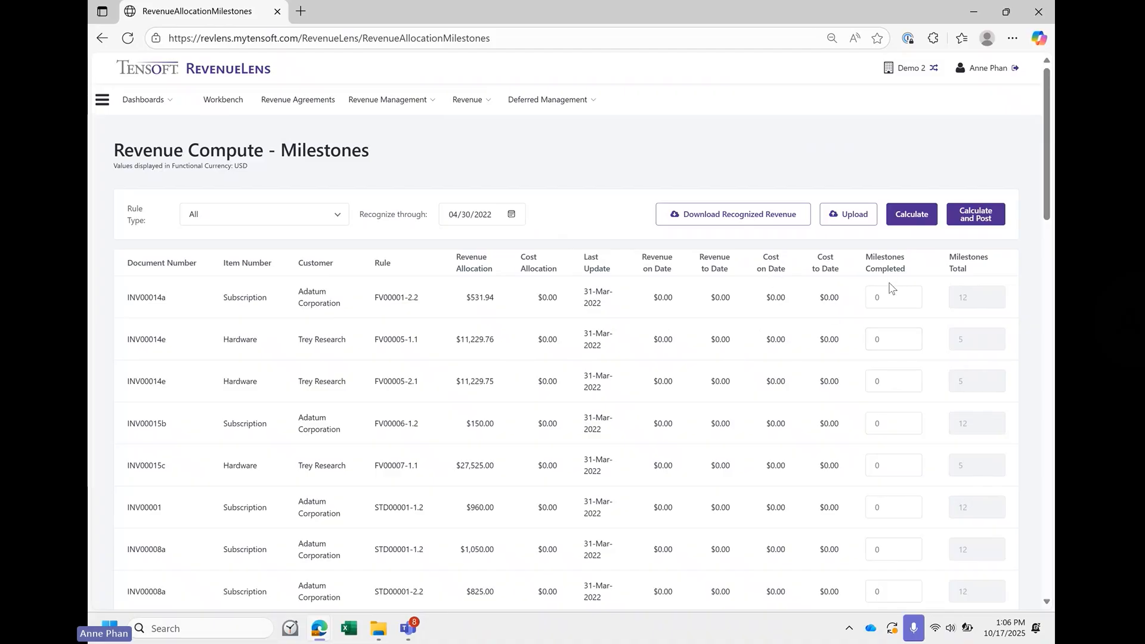
- Set the milestones completed for INV00014a to 10, and calculate and post the milestone revenue with batch suffix atp
left_click(916, 296)
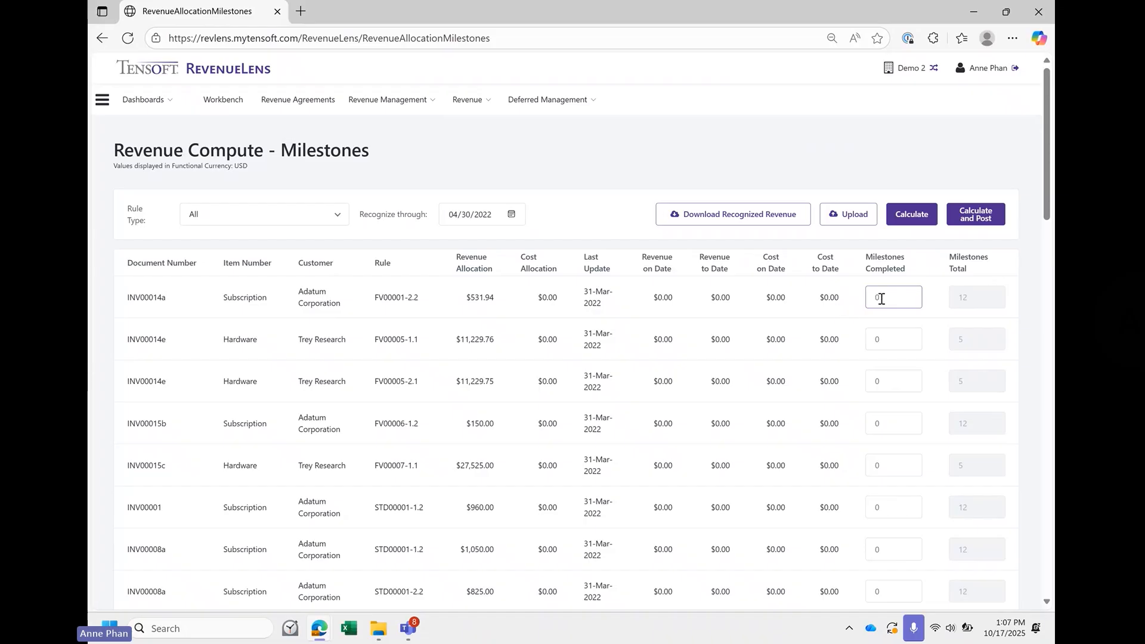
key("BackSpace")
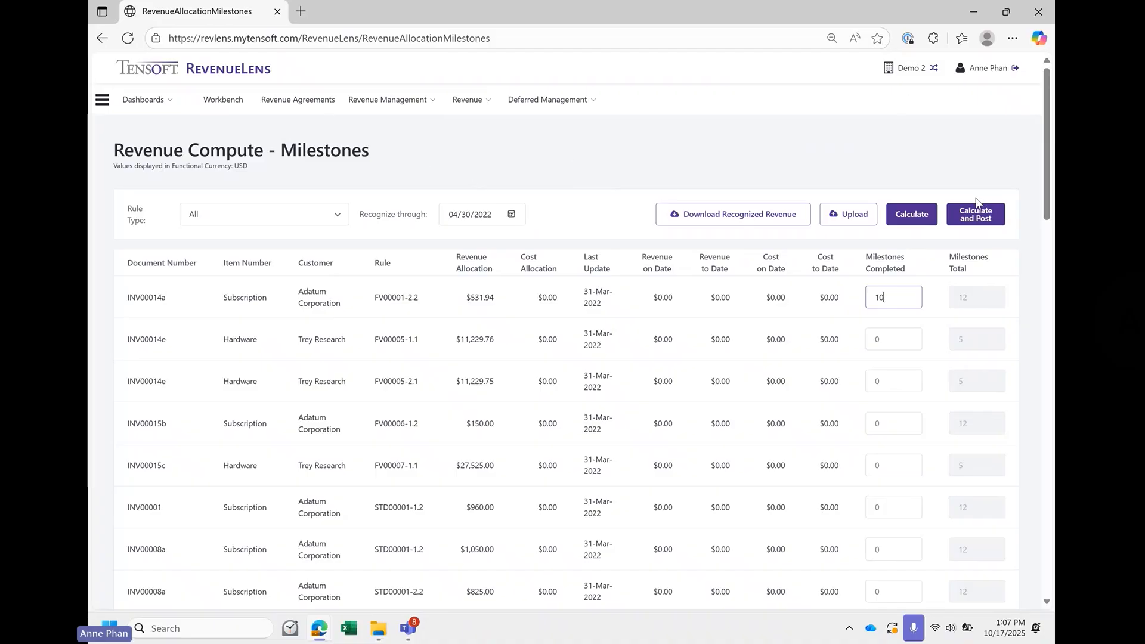
left_click(981, 219)
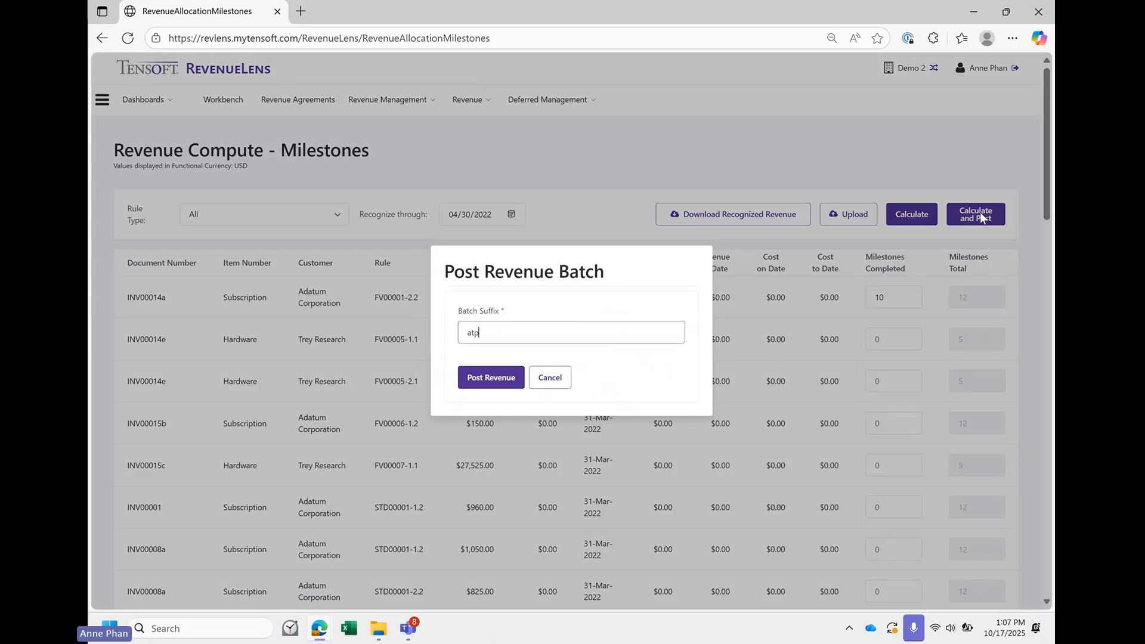
left_click(506, 378)
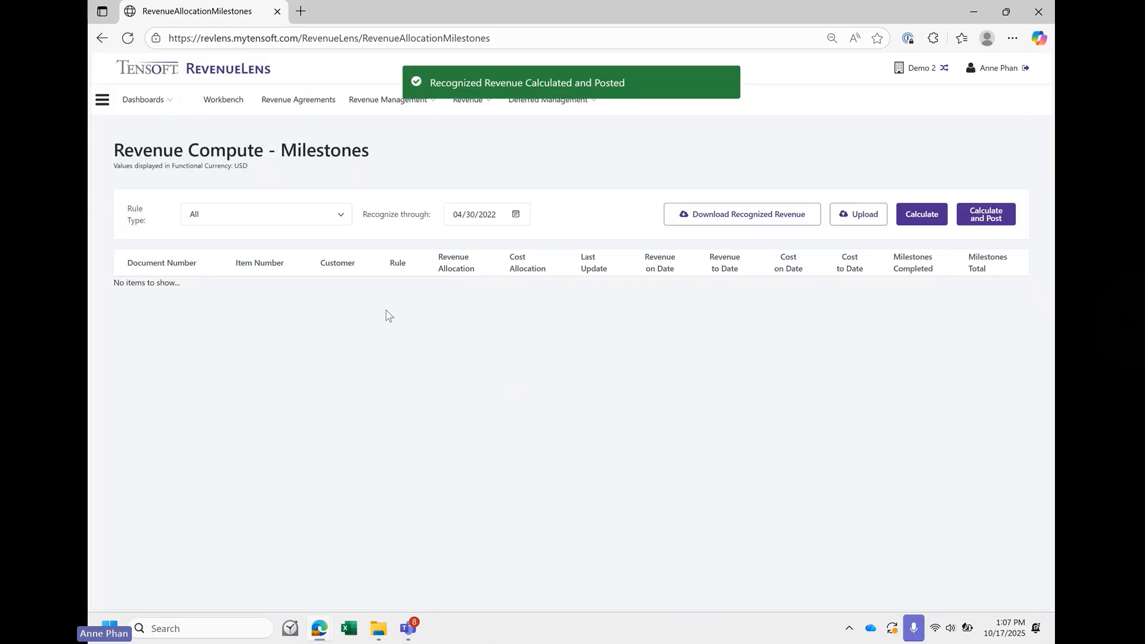
- Open the percentage-complete revenue compute page and set the date to recognize through to 04/30/2022
left_click(374, 111)
left_click(388, 135)
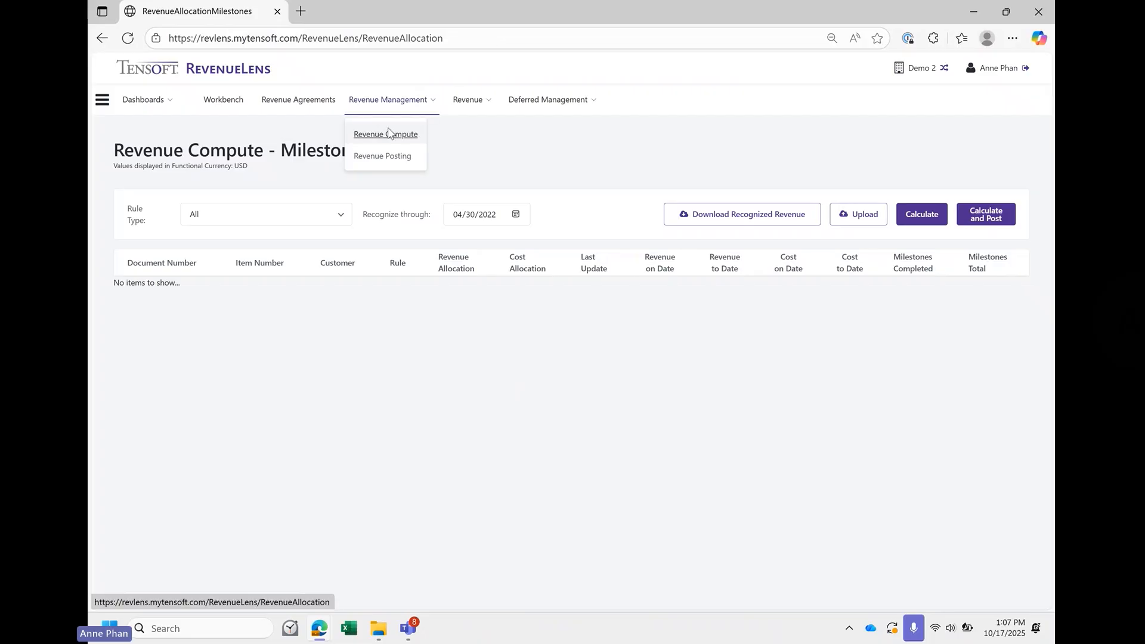
left_click(992, 245)
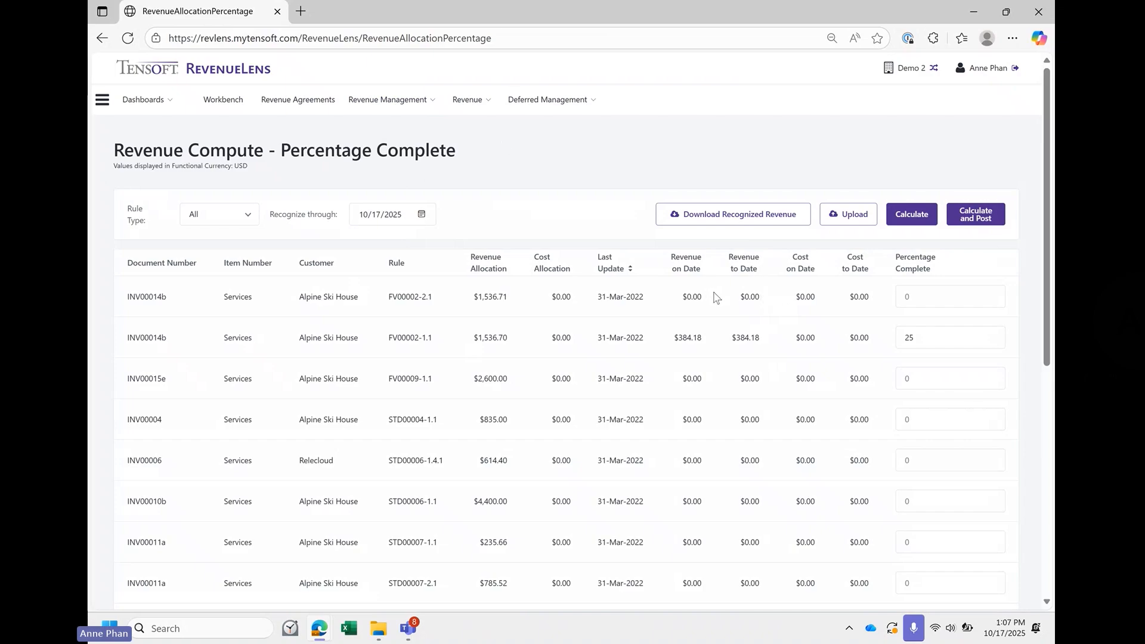
left_click(421, 215)
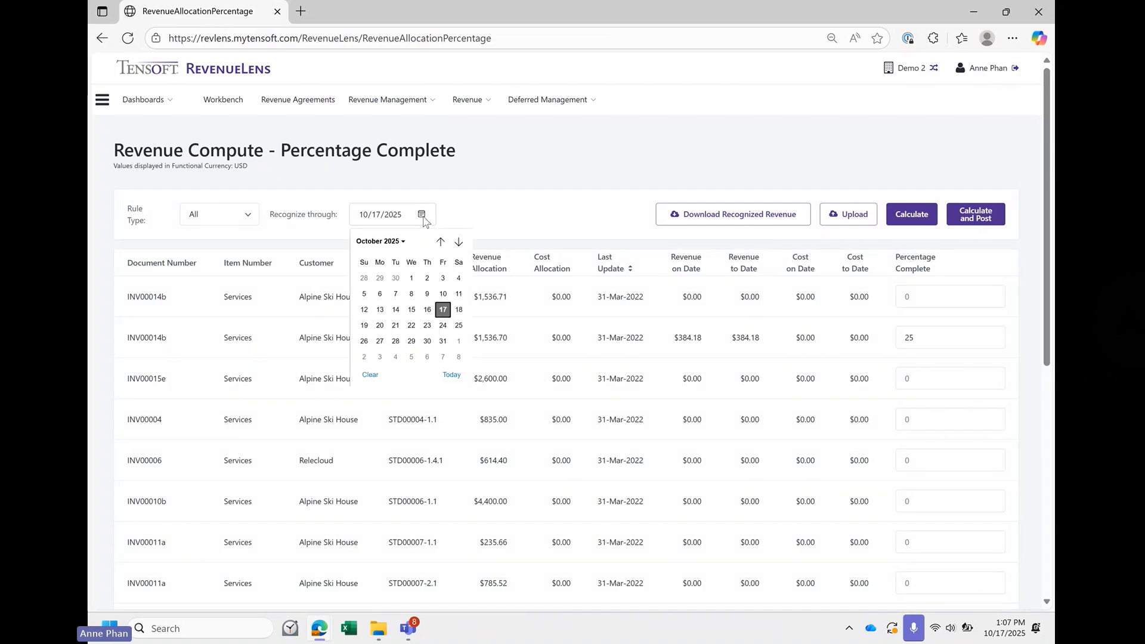
left_click(398, 241)
scroll(396, 303, "up", 1)
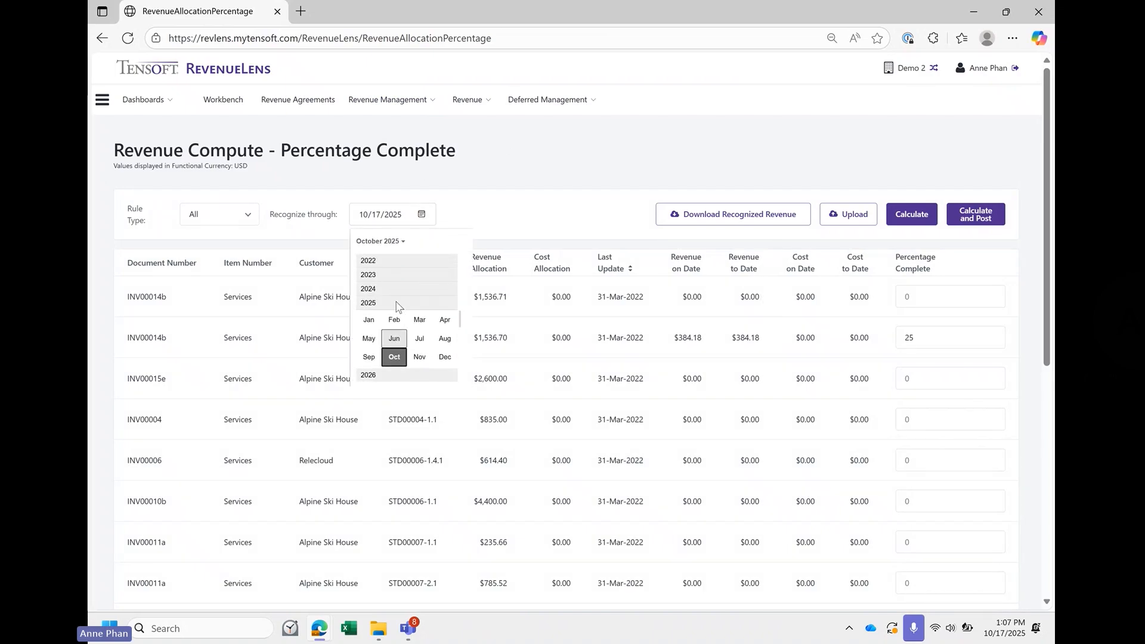
left_click(384, 261)
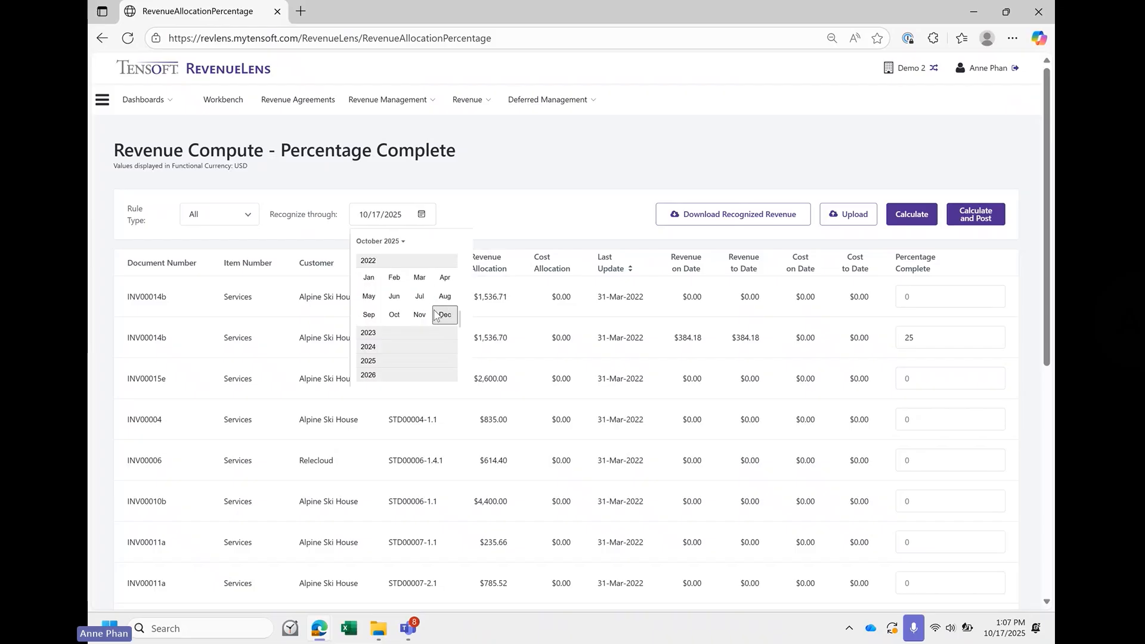
left_click(445, 278)
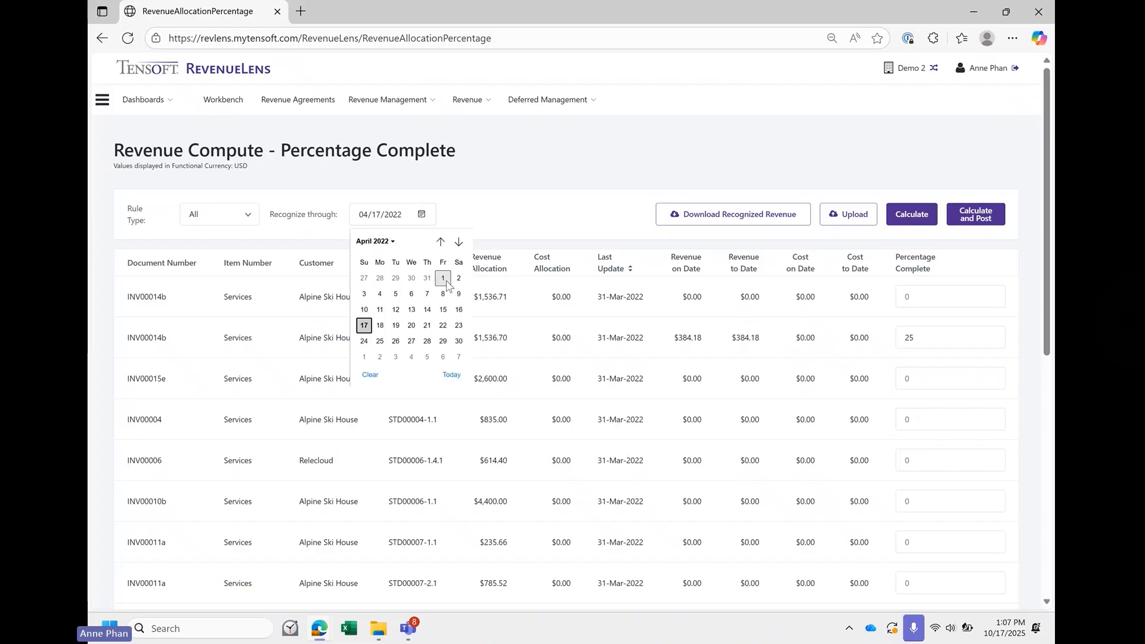
left_click(459, 341)
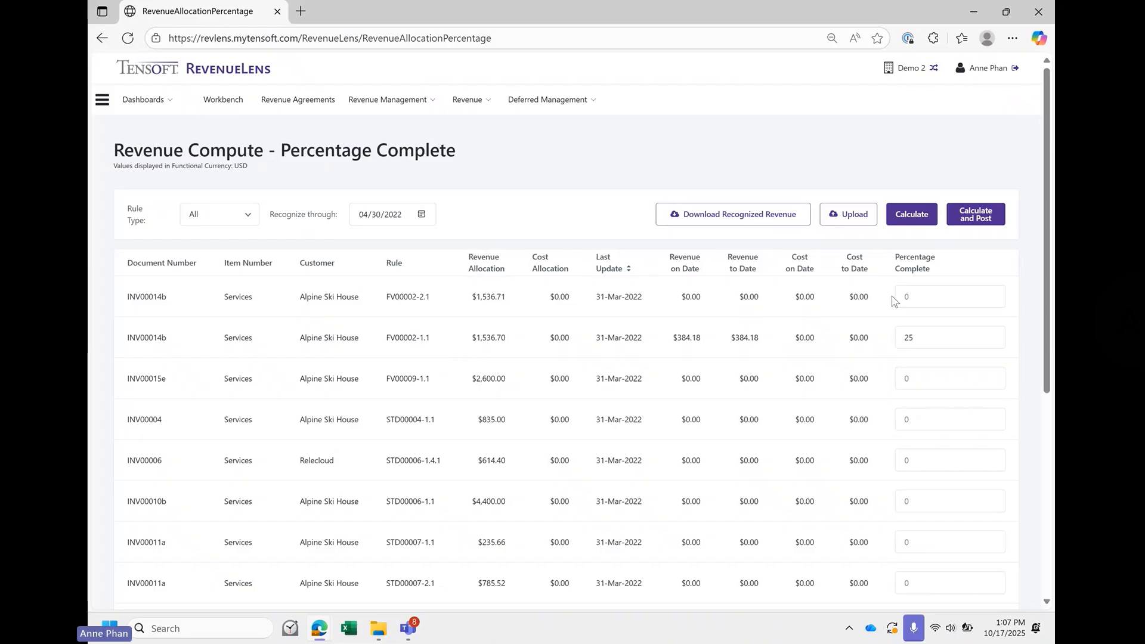
- Set the percentage complete for INV00014b to 50 on rule FV00002-2.1 and 35 on rule FV00002-1.1
left_click(927, 290)
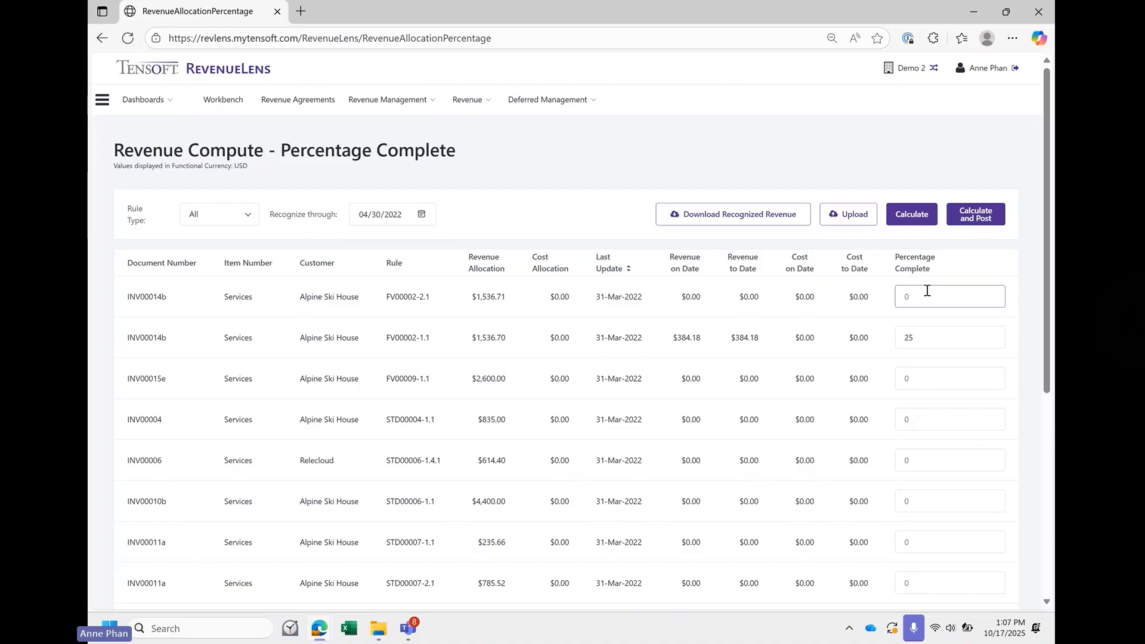
type("50")
left_click(950, 332)
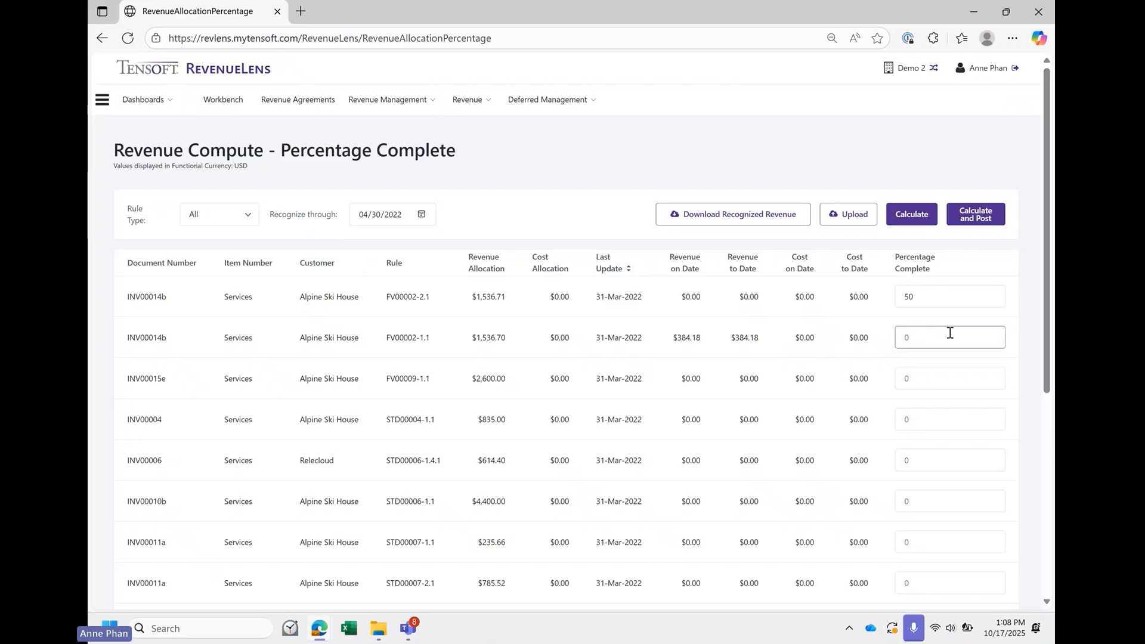
type("35")
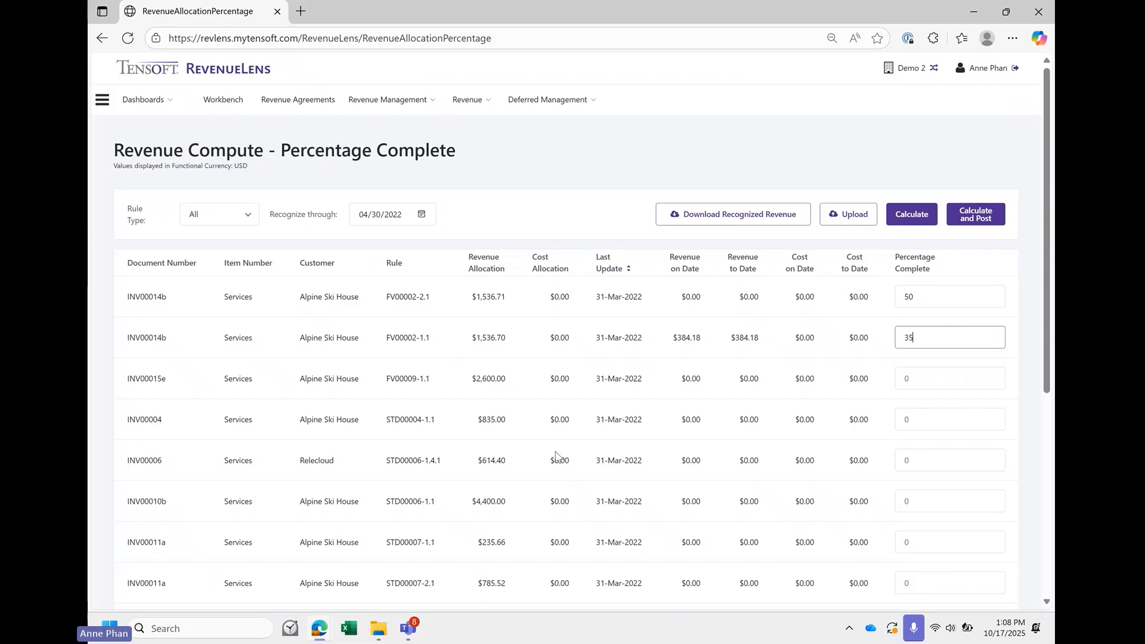
- Look over the remaining percentage-complete lines, and calculate and post the revenue with batch suffix atp
scroll(555, 457, "down", 5)
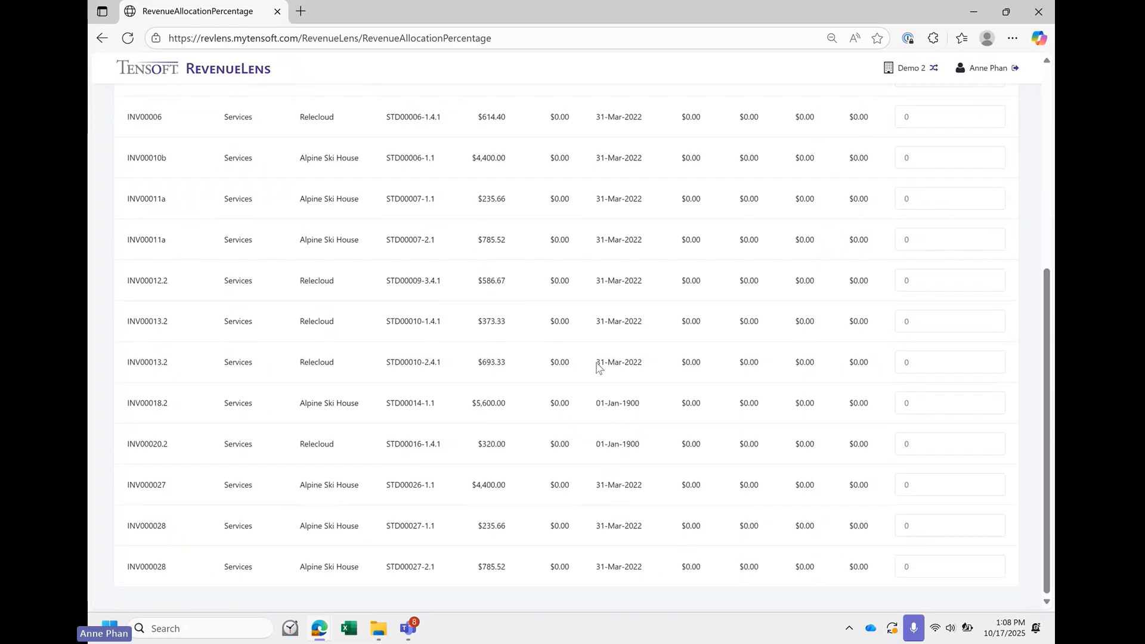
scroll(598, 367, "up", 6)
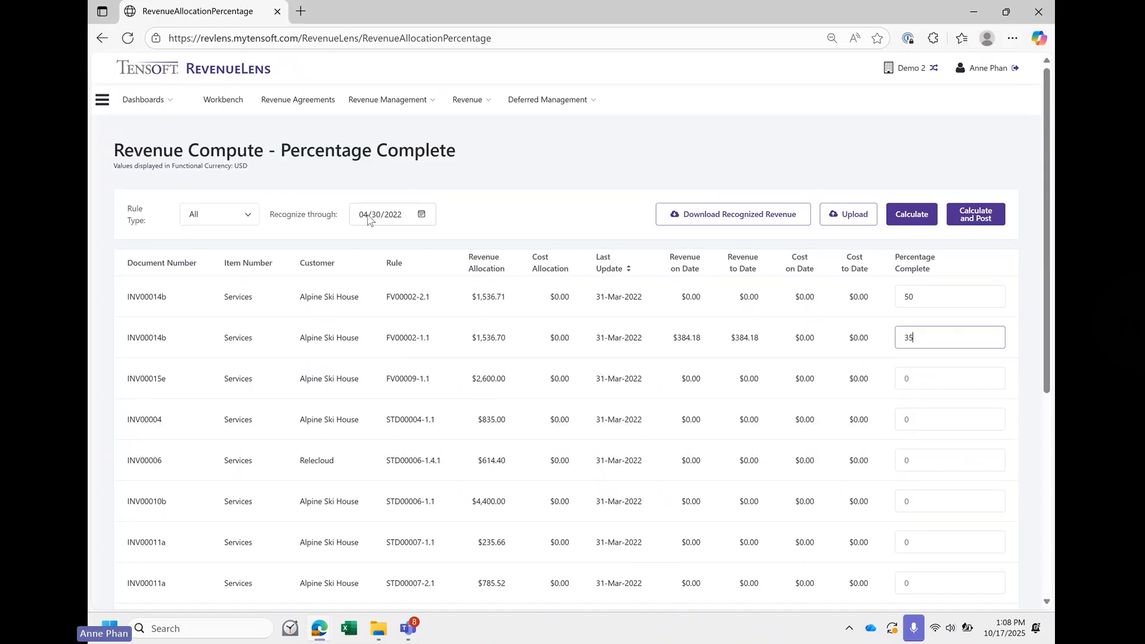
left_click(995, 219)
type("a")
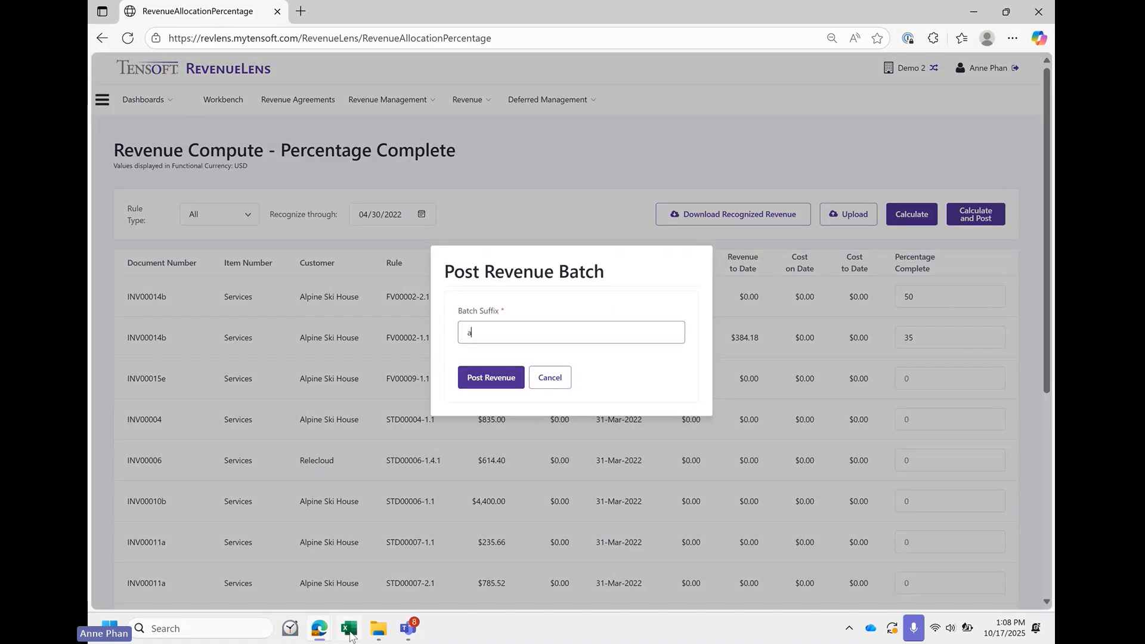
type("tp")
left_click(472, 379)
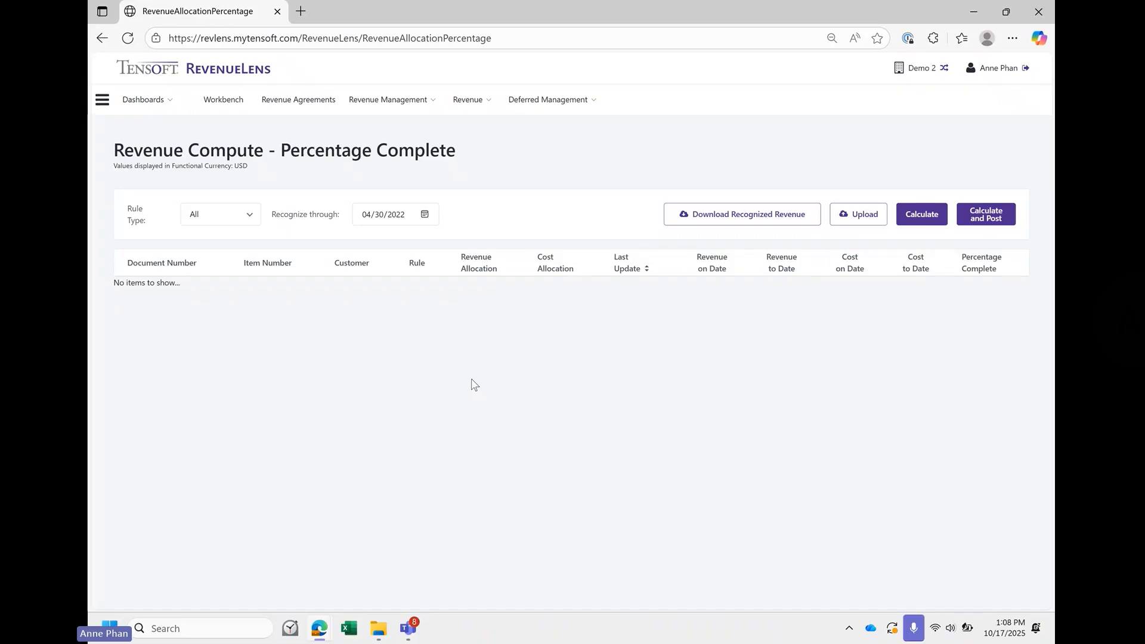
- Generate the change report summary for 03/31/2022 to 04/30/2022 with voids excluded and check the revenue recognized amount
left_click(525, 100)
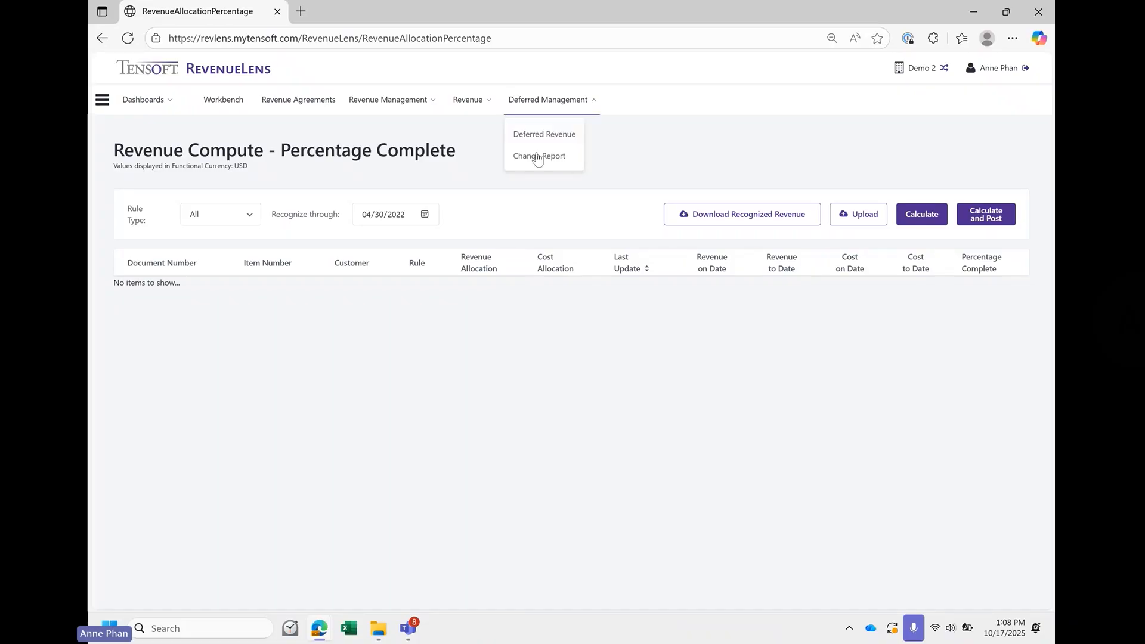
left_click(555, 159)
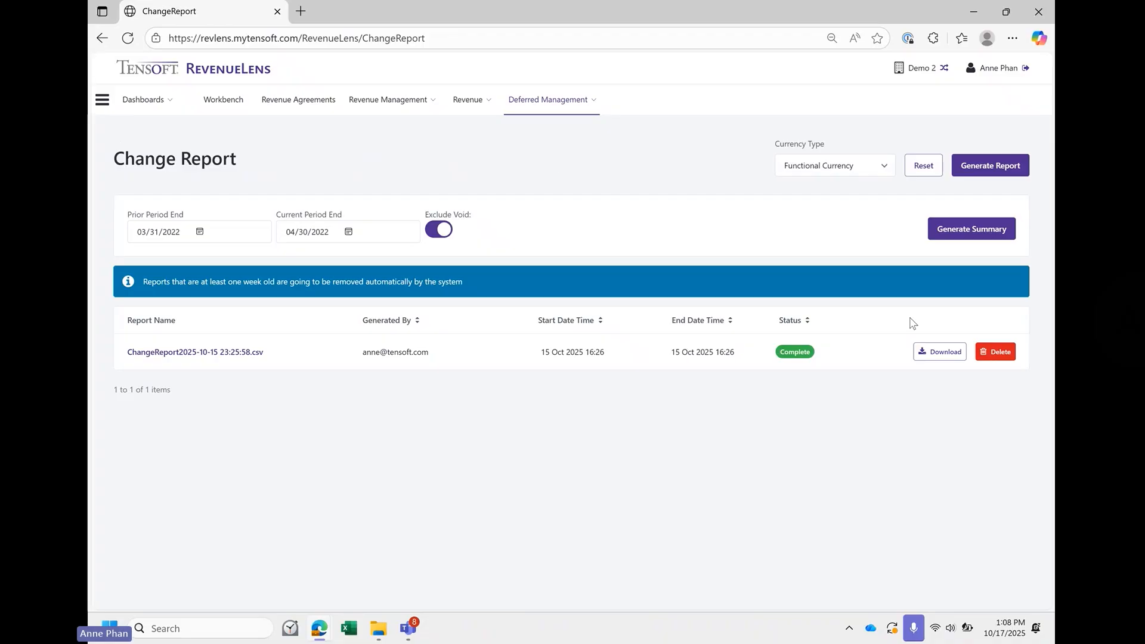
left_click(972, 230)
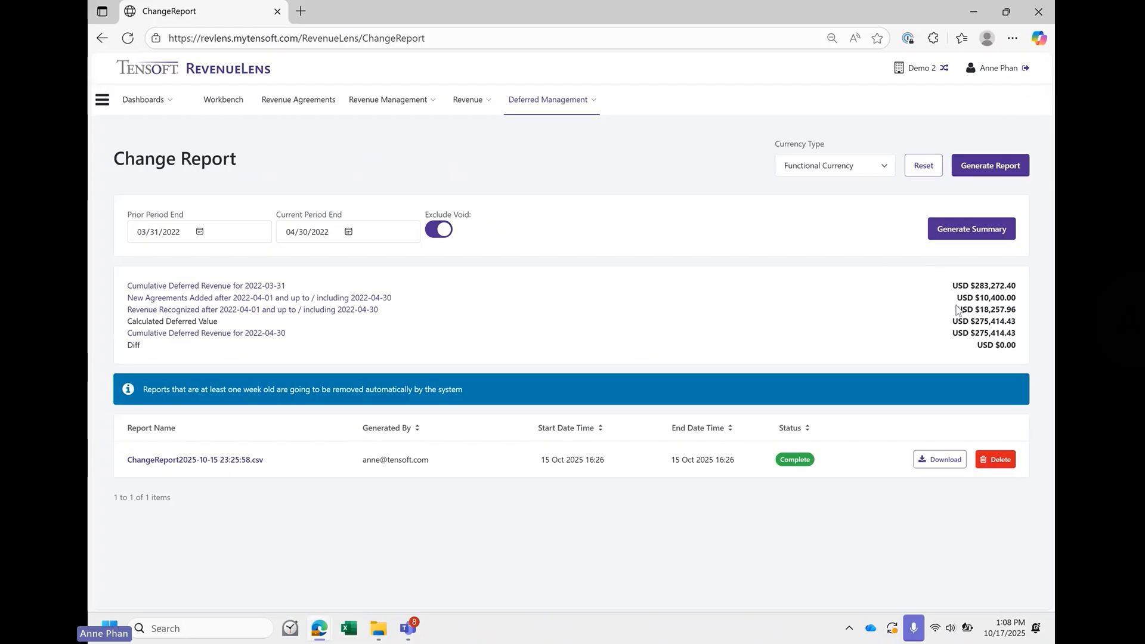
left_click_drag(956, 311, 1019, 315)
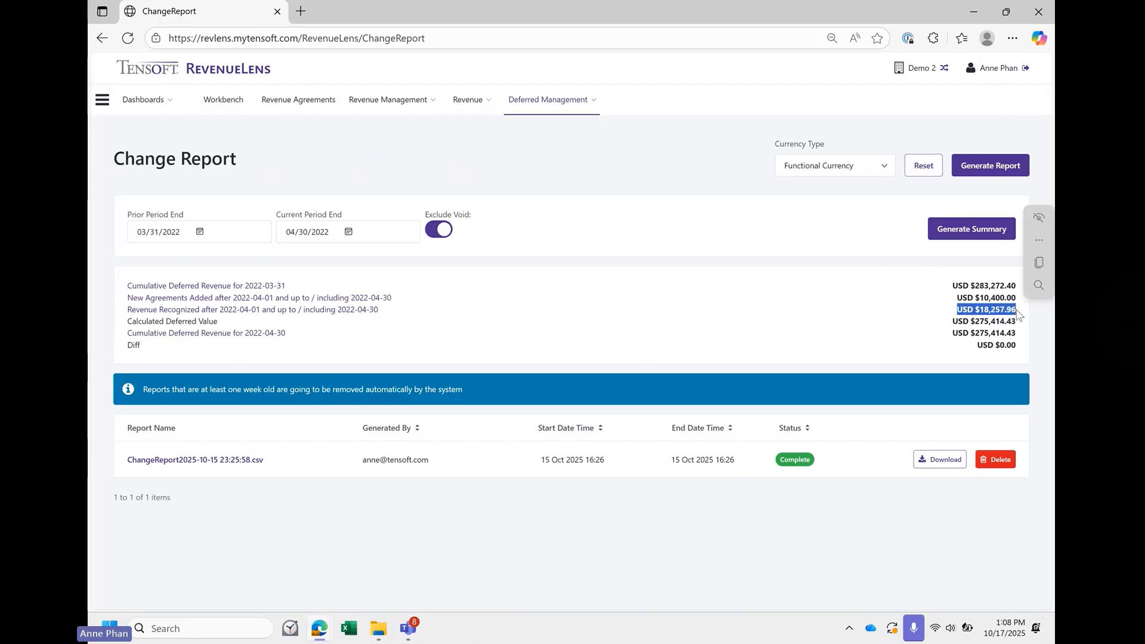
left_click(931, 347)
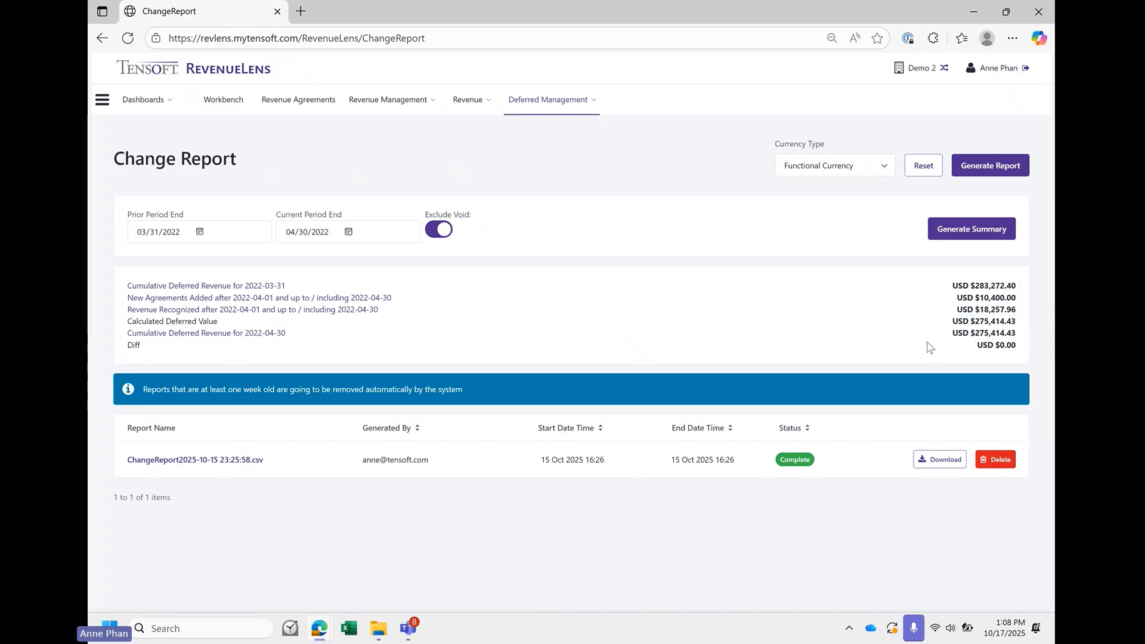
- Open the cumulative deferred revenue for 2022-03-31 and generate its summary report in functional currency, excluding zero and void entries
left_click(250, 290)
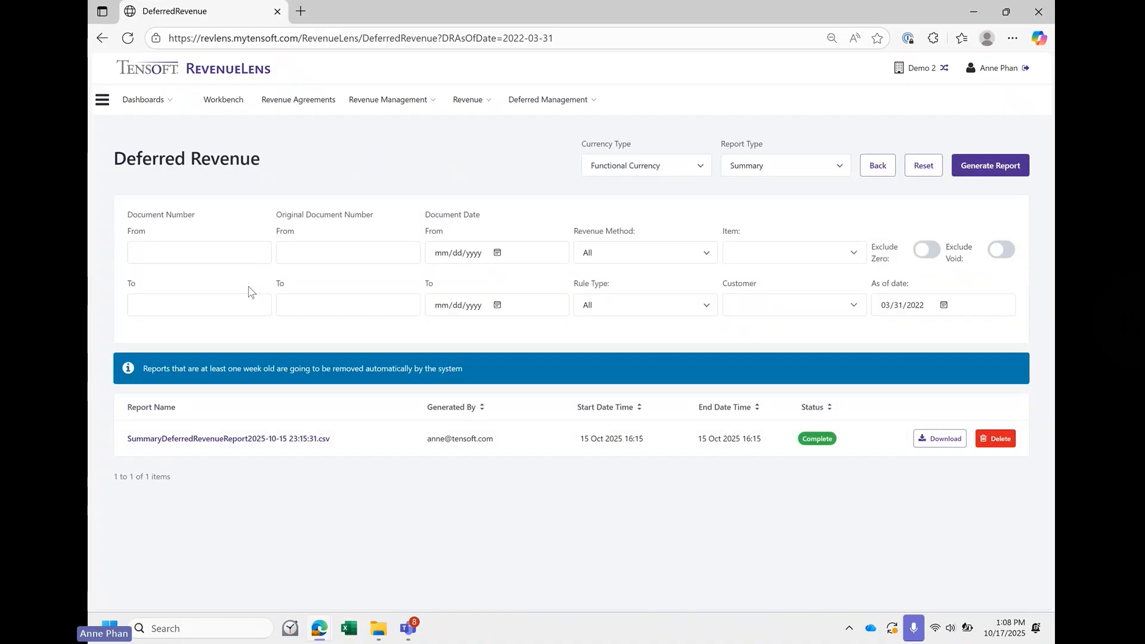
left_click(999, 252)
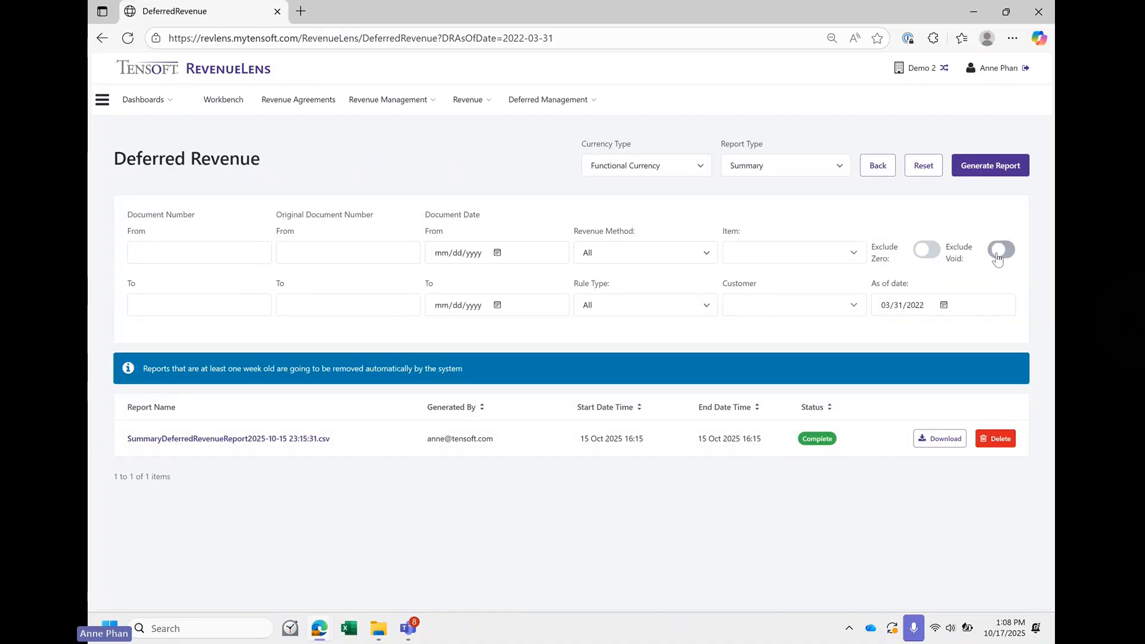
left_click(926, 261)
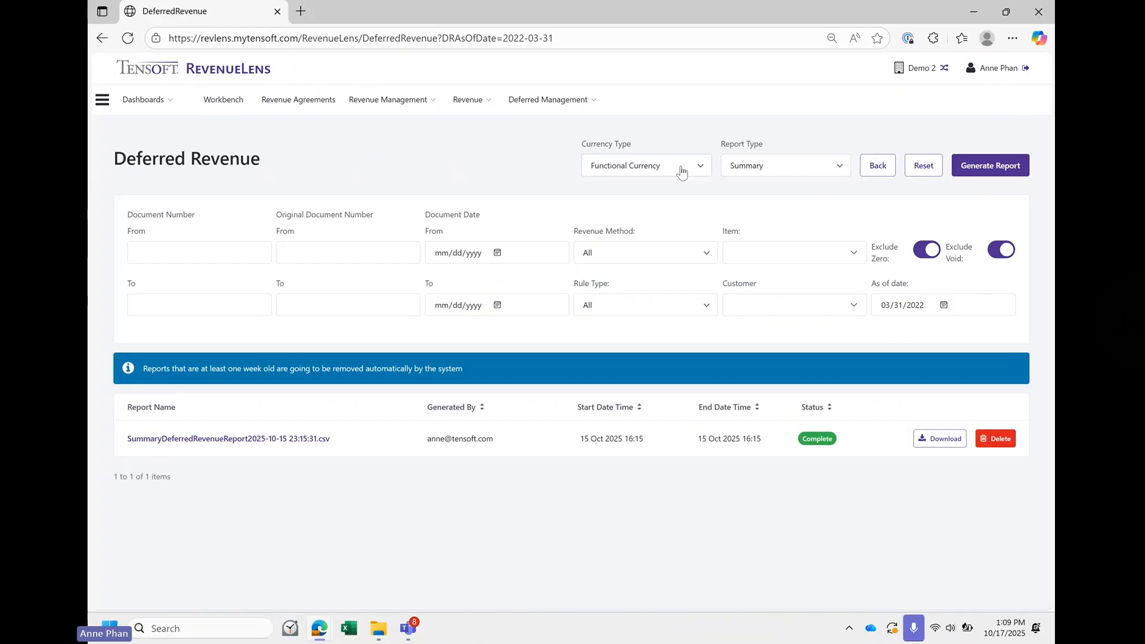
left_click(757, 170)
left_click(760, 173)
left_click(684, 169)
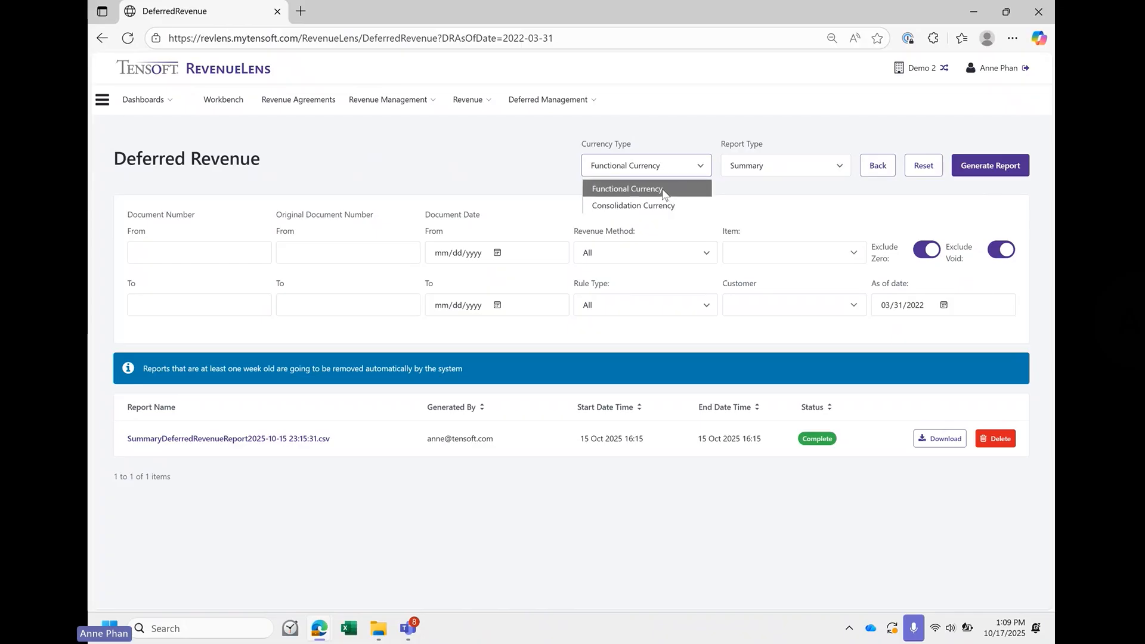
left_click(664, 189)
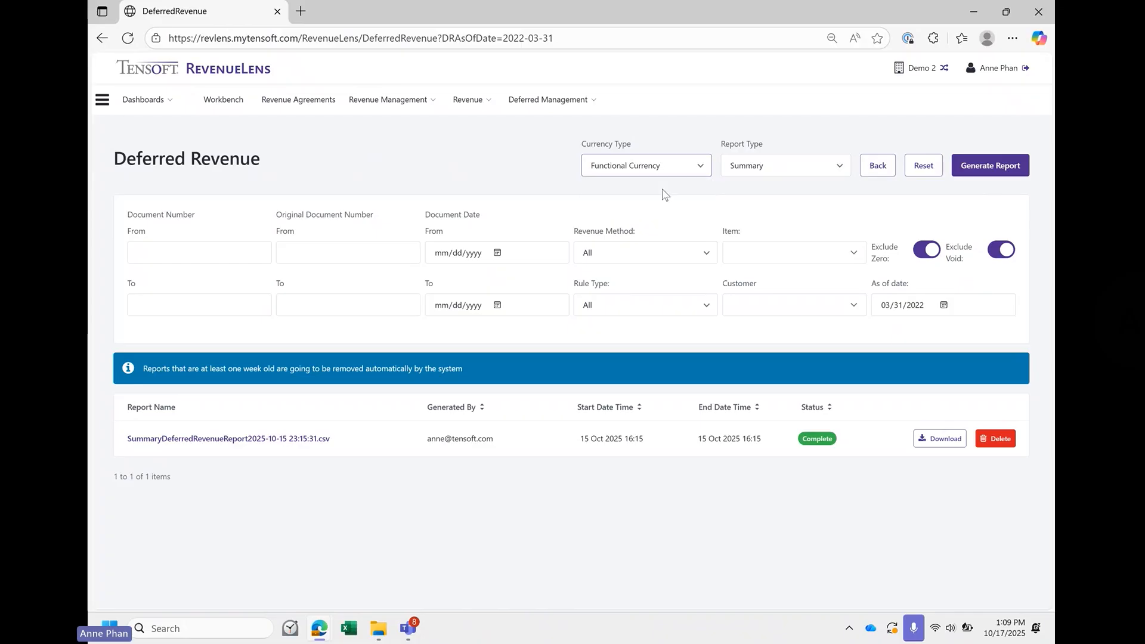
left_click(1005, 175)
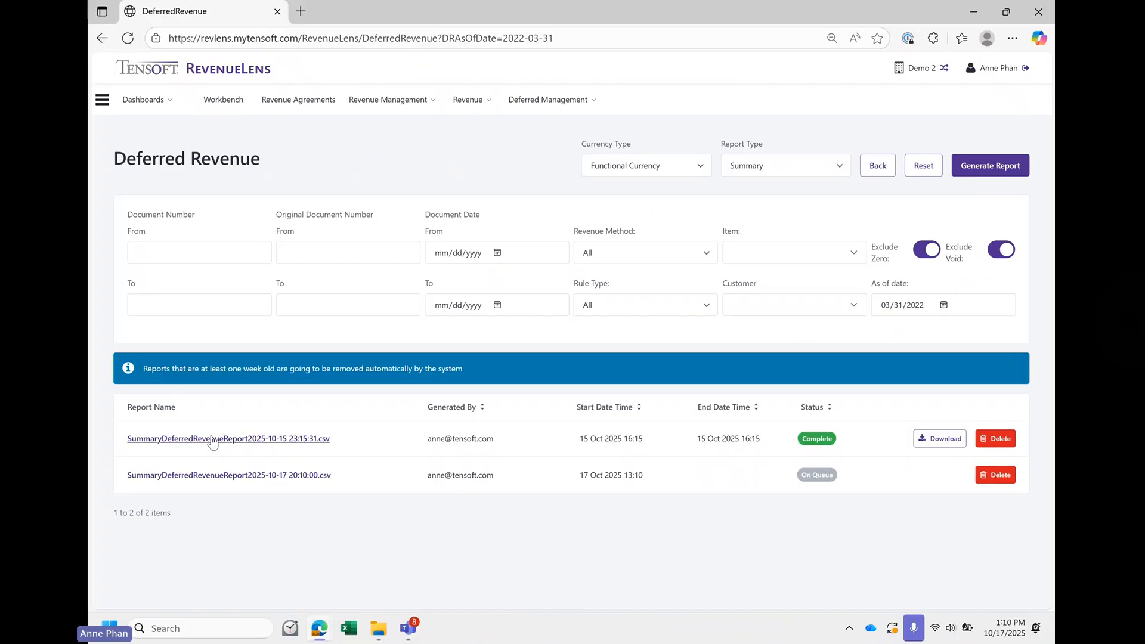
left_click(210, 475)
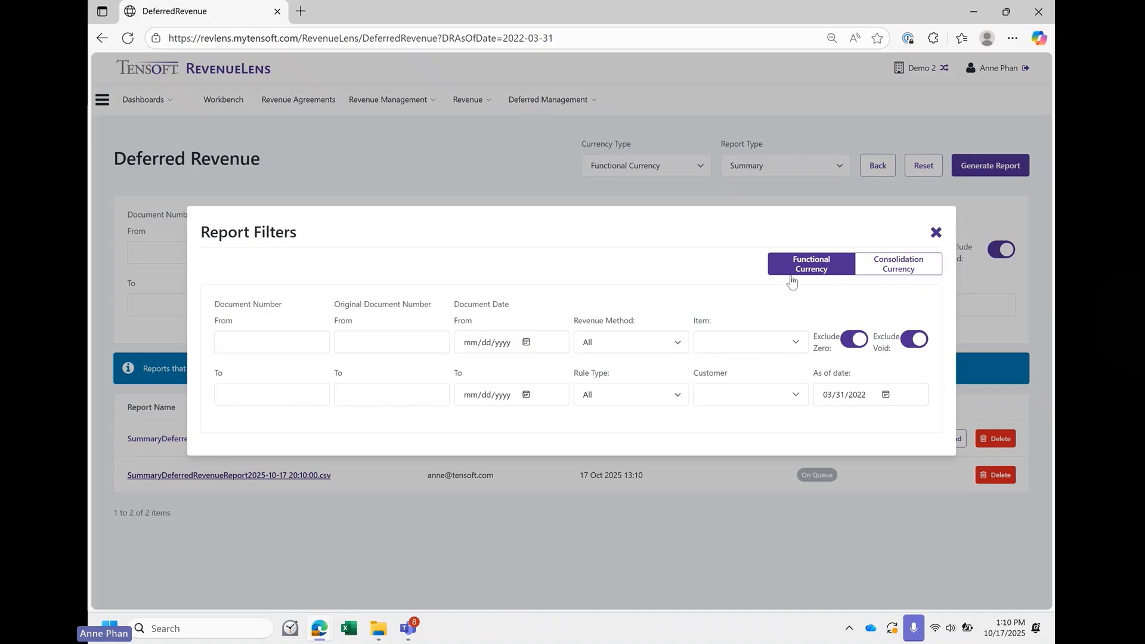
left_click(935, 232)
left_click(128, 38)
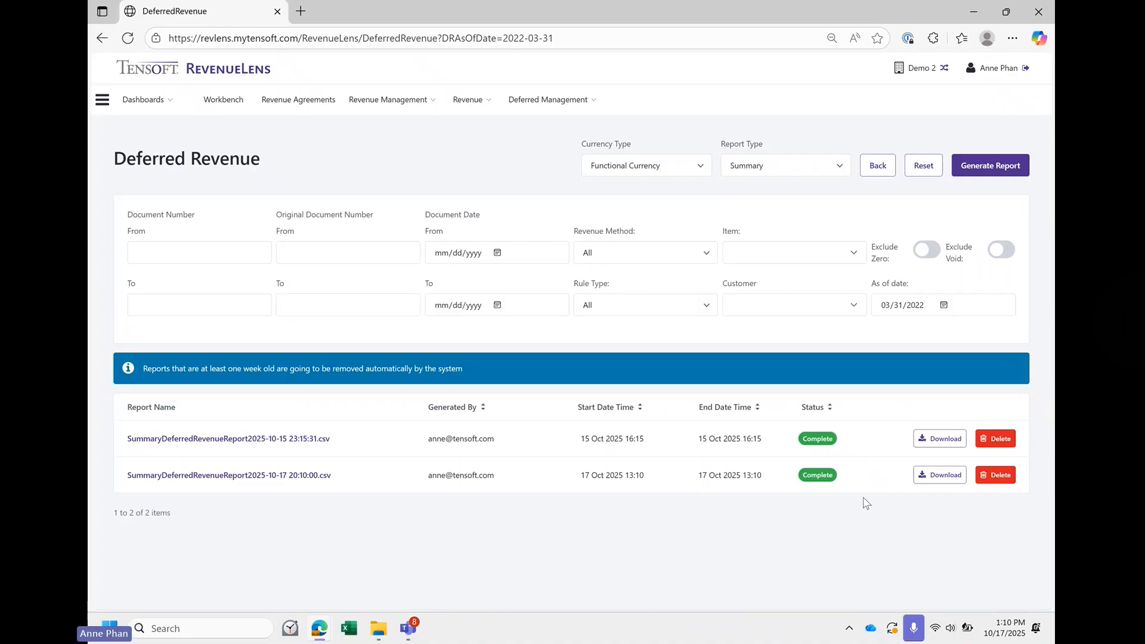
left_click(947, 484)
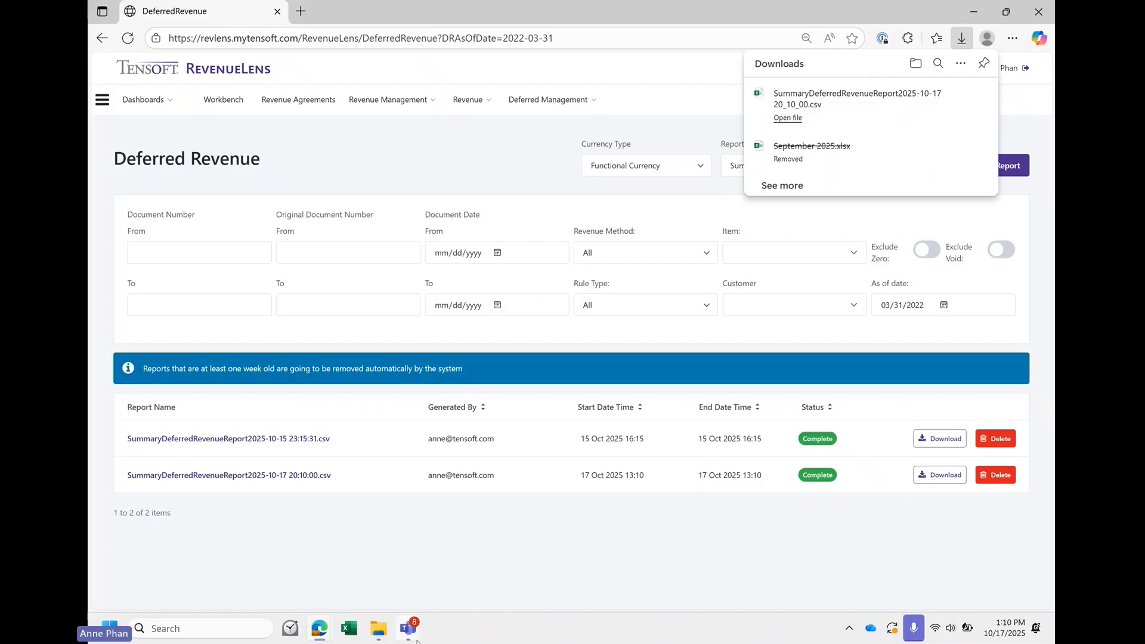
- Switch to Excel, create a blank workbook and start a text/CSV import from the Downloads folder
left_click(351, 629)
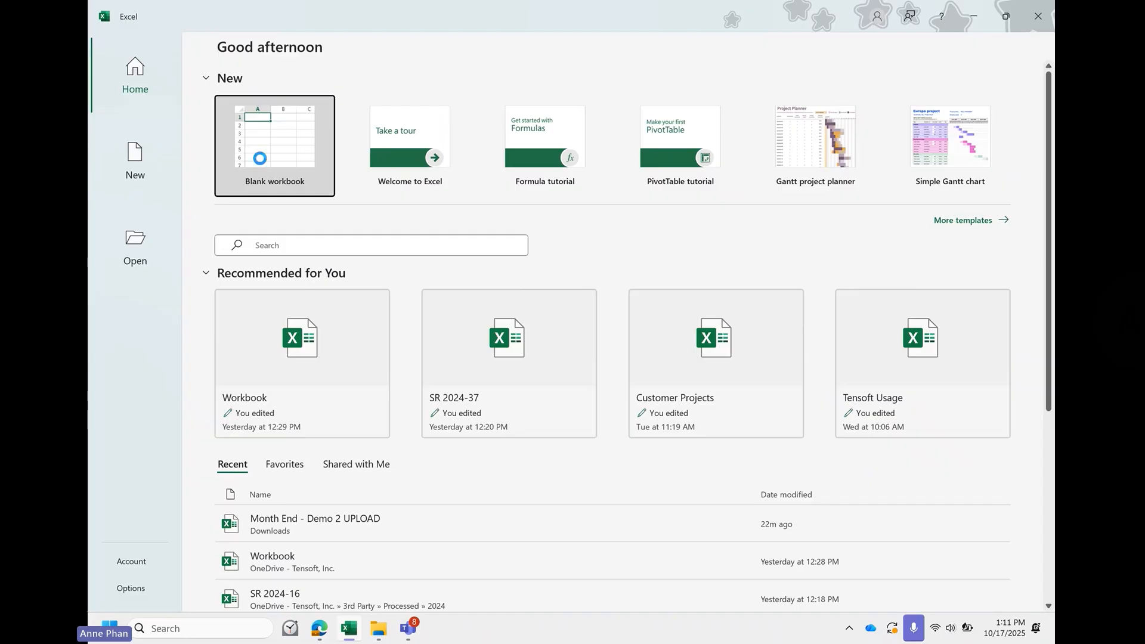
left_click(260, 158)
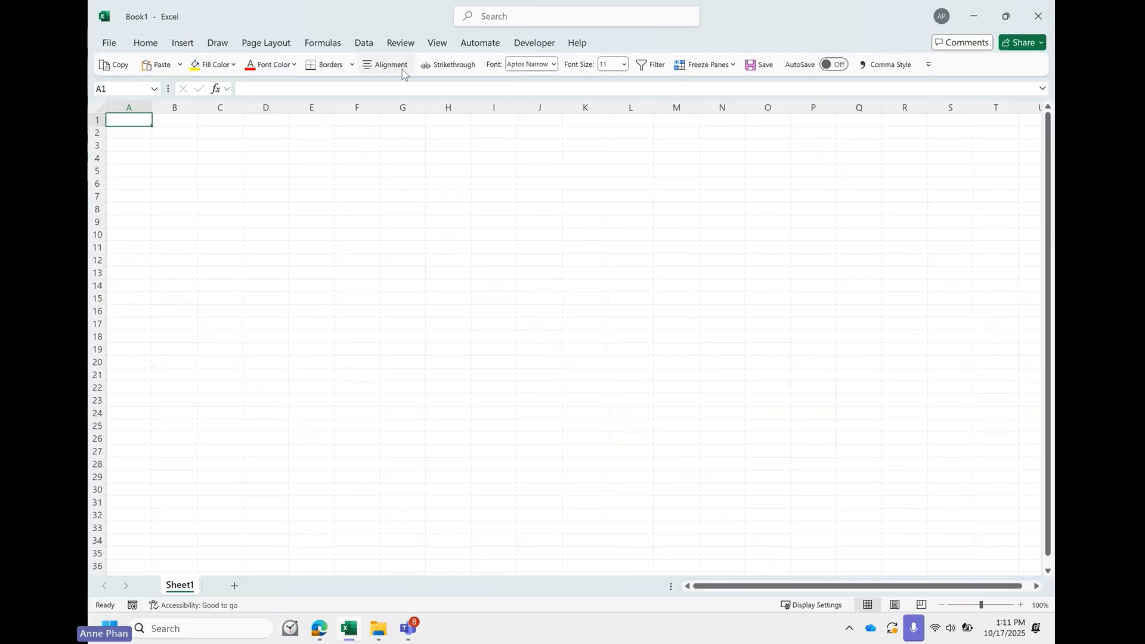
left_click(364, 43)
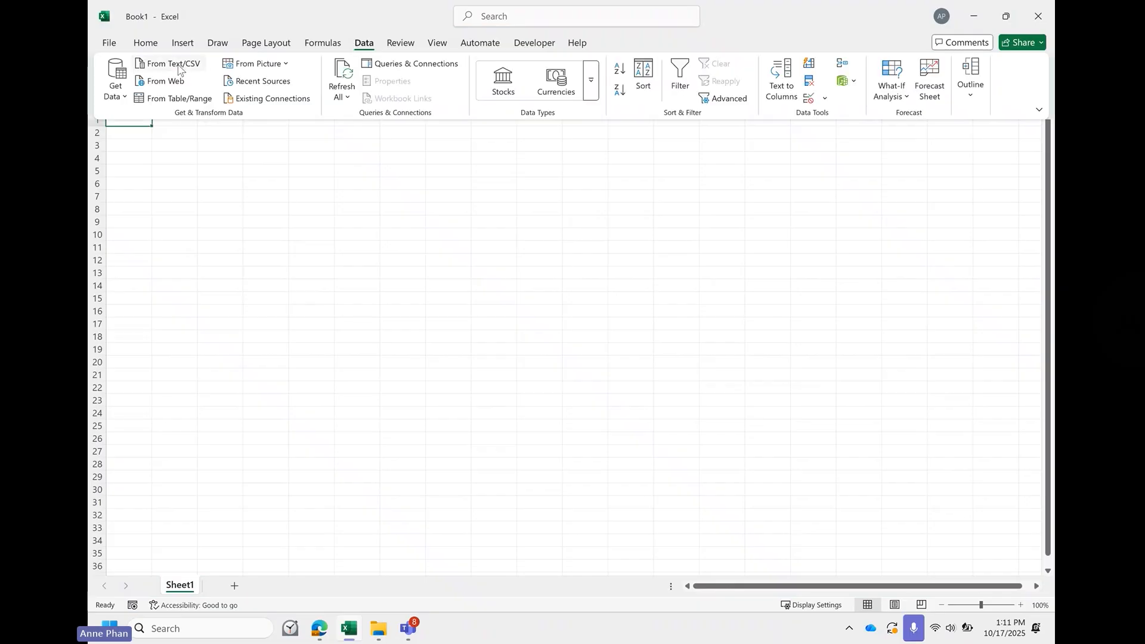
left_click(177, 64)
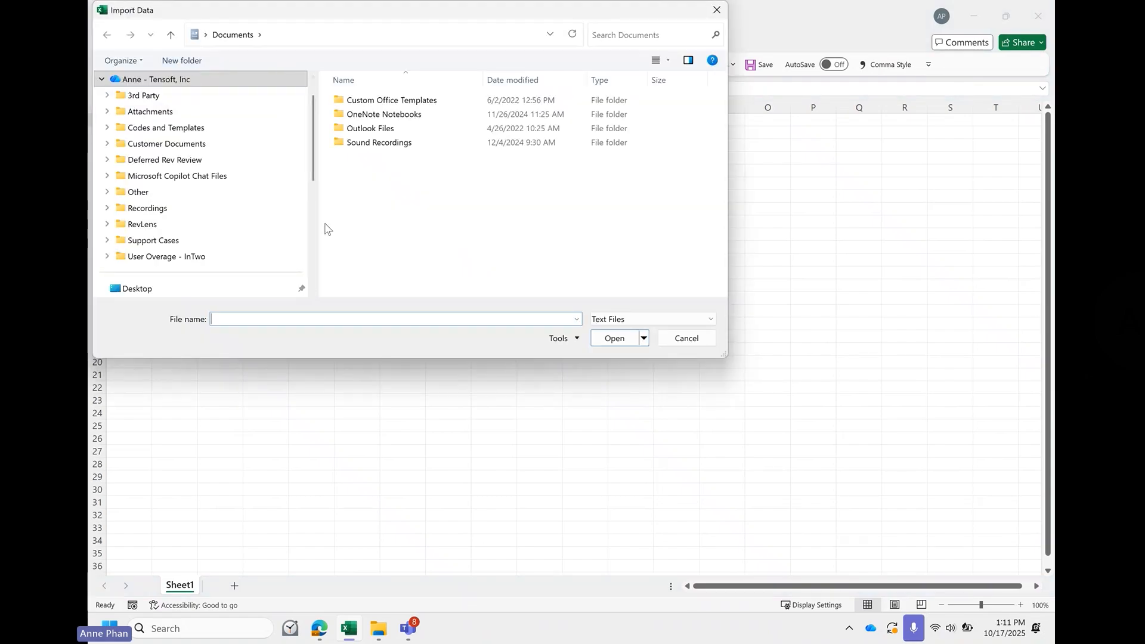
scroll(249, 247, "down", 5)
left_click(205, 241)
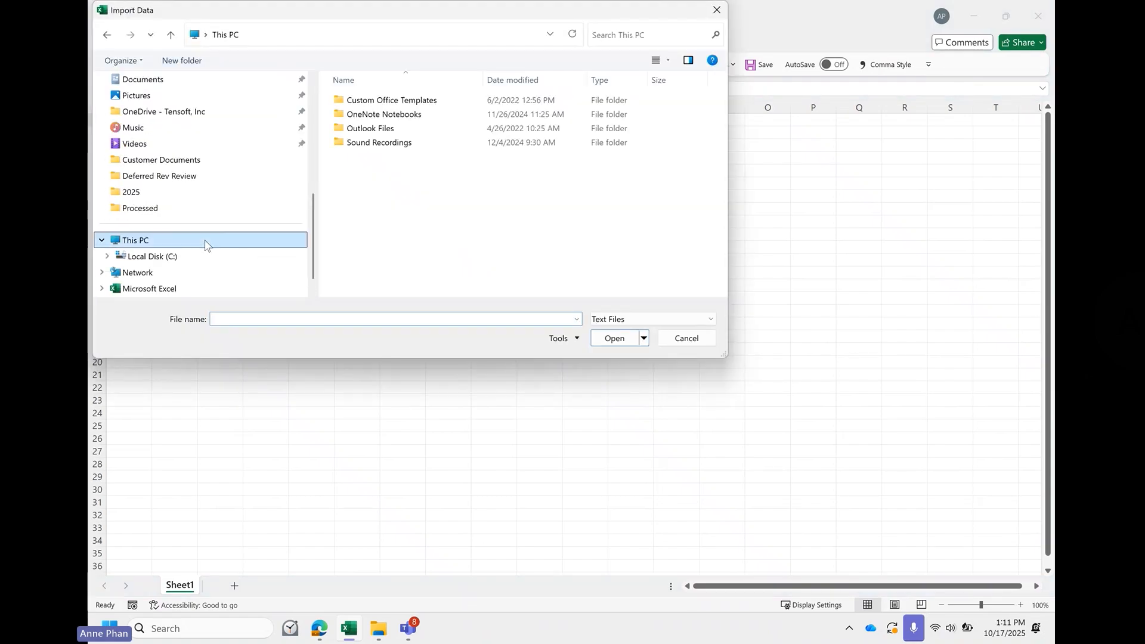
scroll(197, 275, "down", 1)
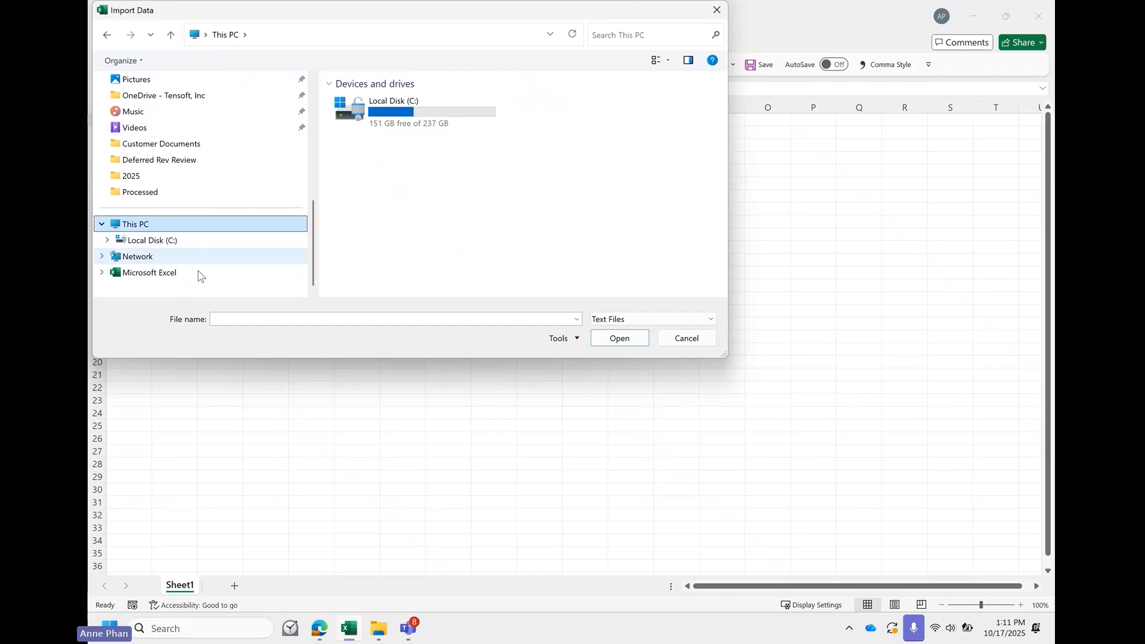
scroll(199, 275, "up", 10)
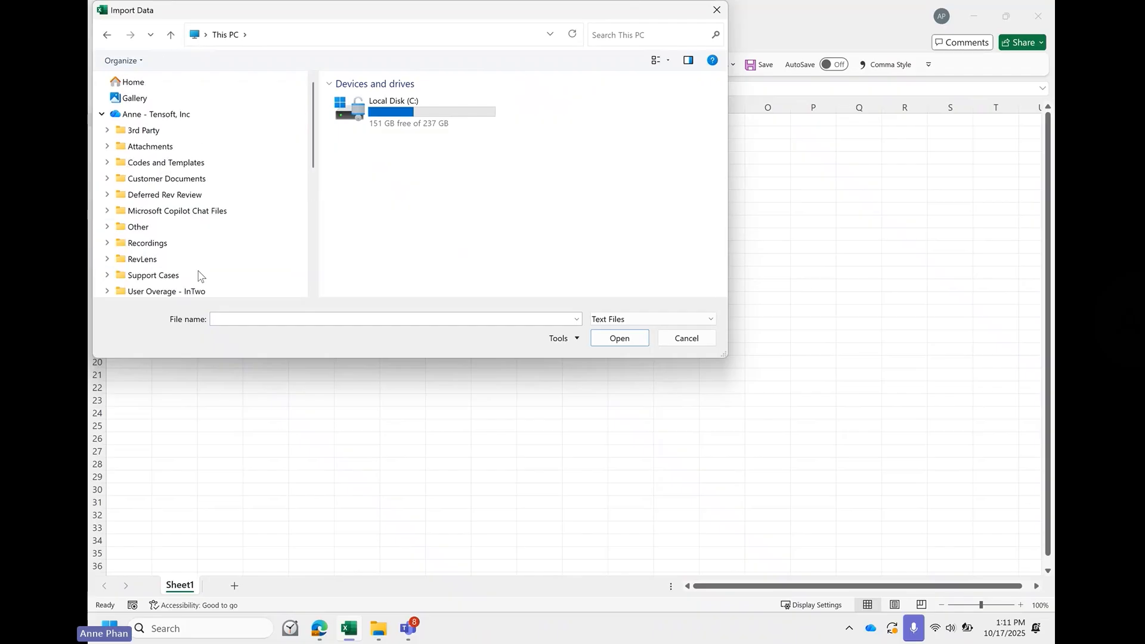
left_click(166, 87)
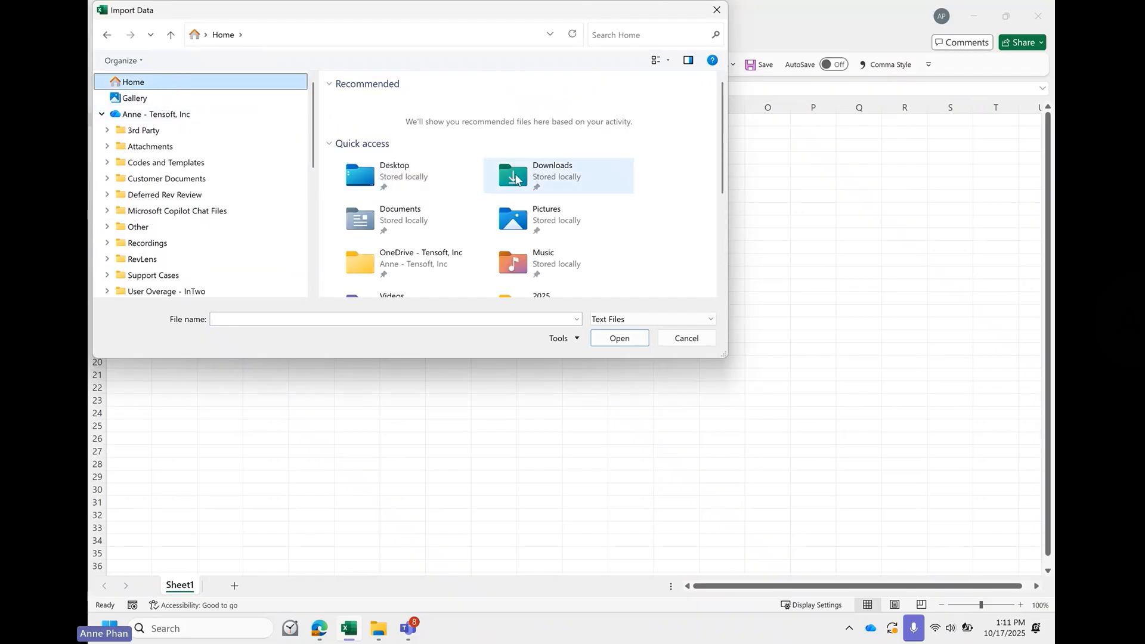
left_click(516, 179)
double_click(516, 179)
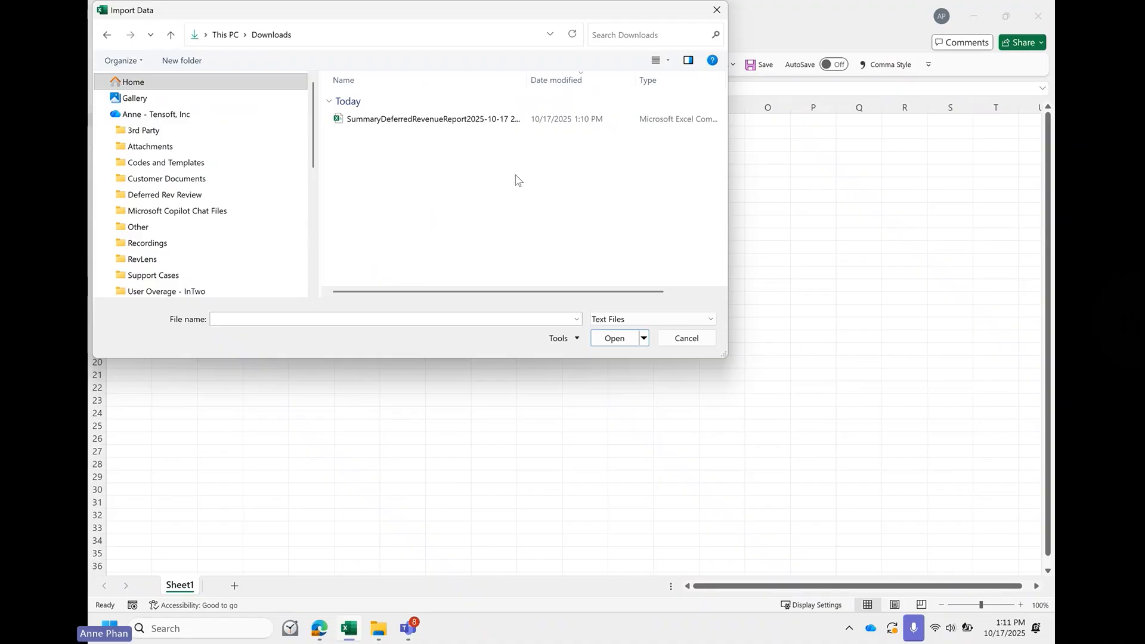
left_click(491, 121)
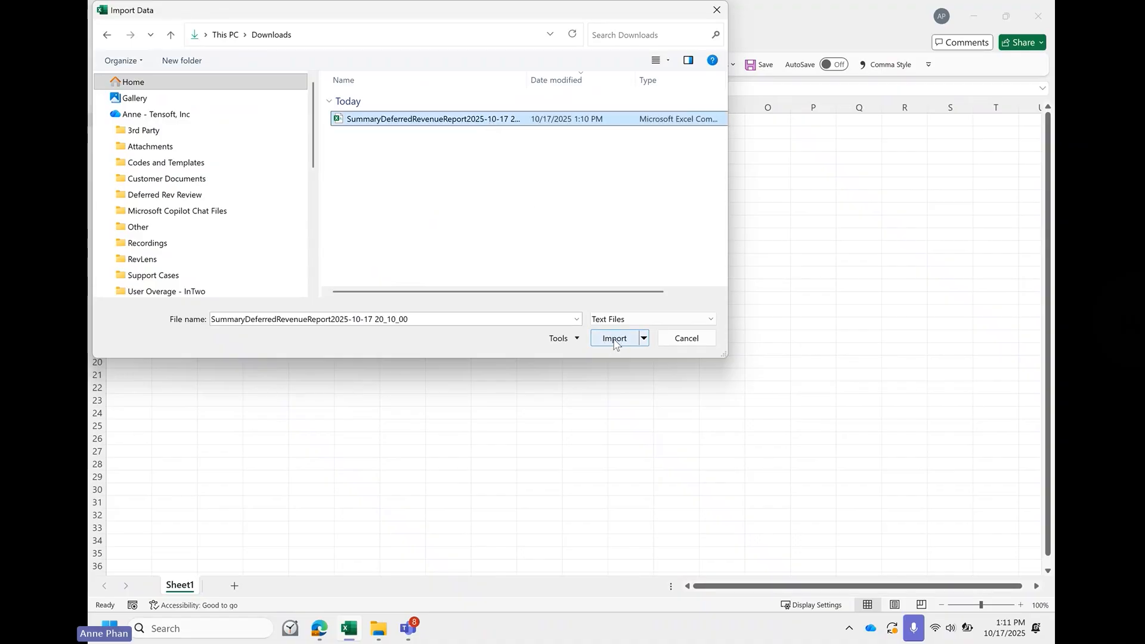
left_click(614, 338)
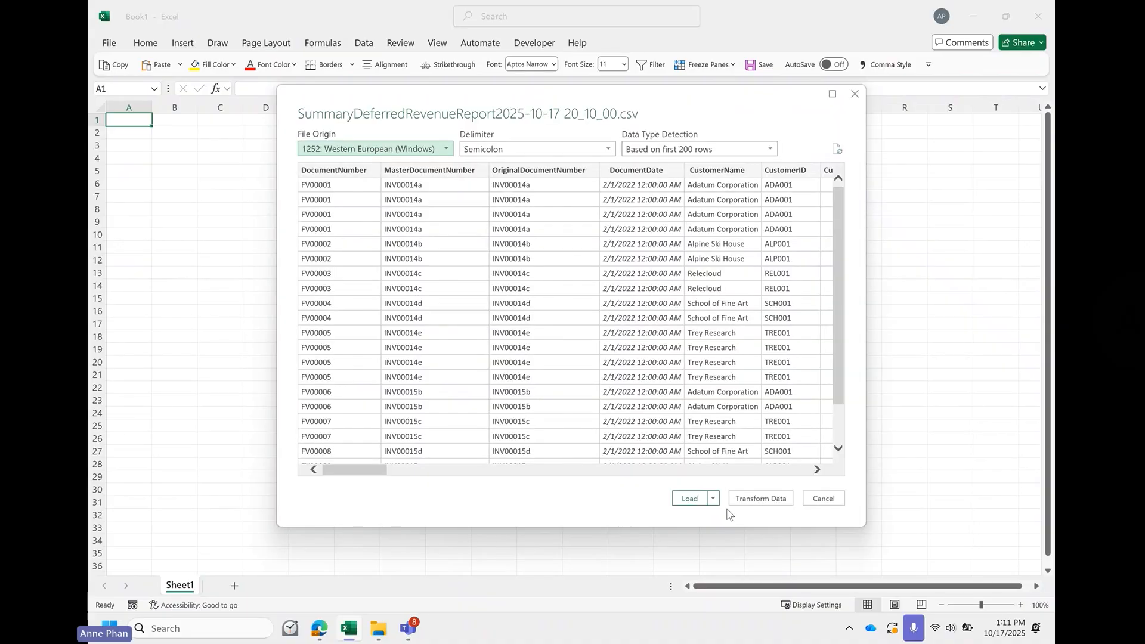
left_click(692, 499)
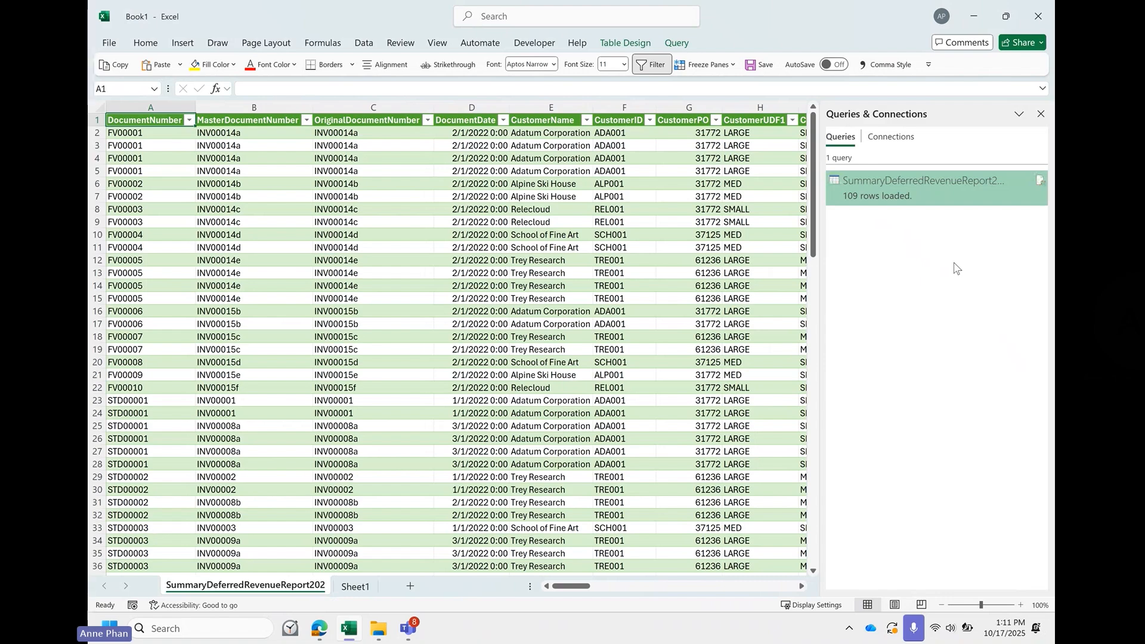
left_click(1041, 114)
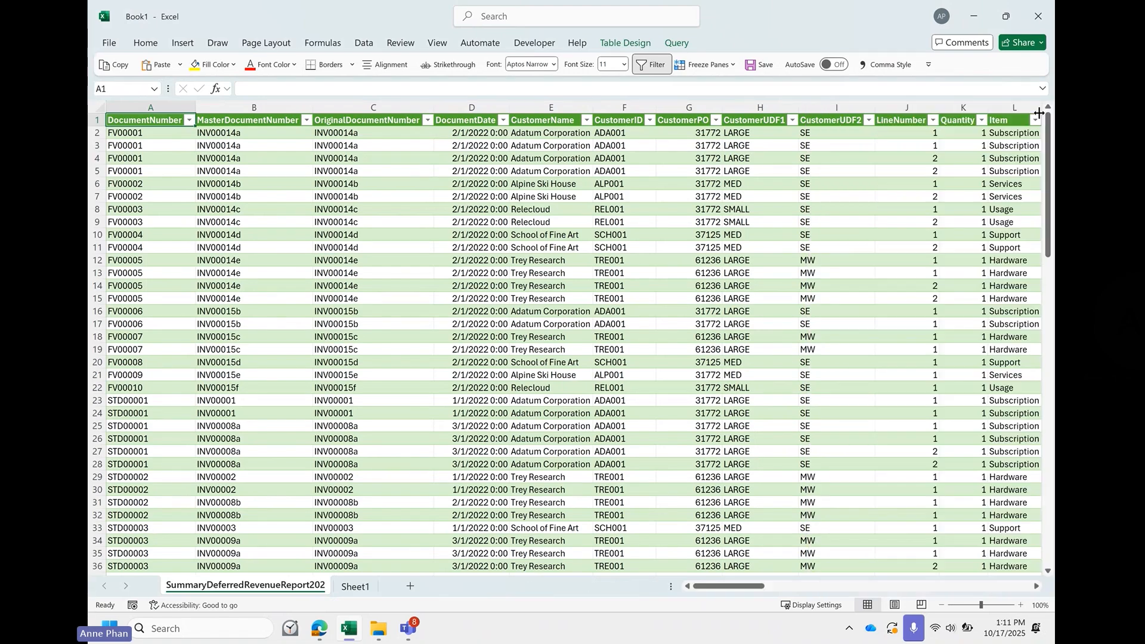
- Apply the comma style to the RemainRevOnComputeDt column and select its values to check their sum
scroll(680, 360, "right", 15)
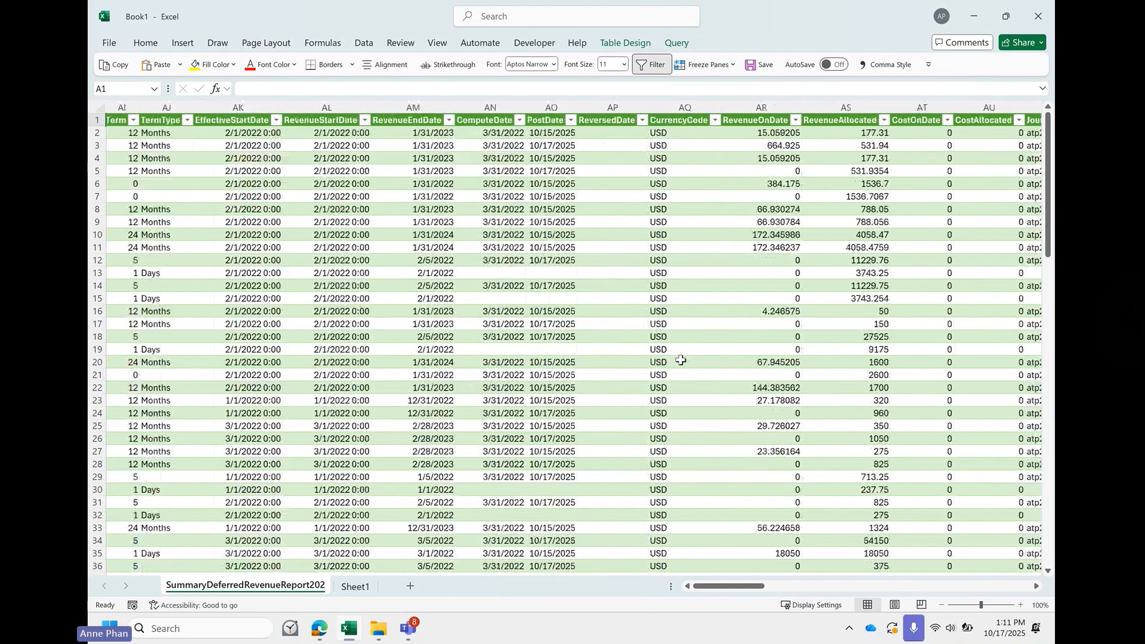
scroll(680, 360, "right", 1)
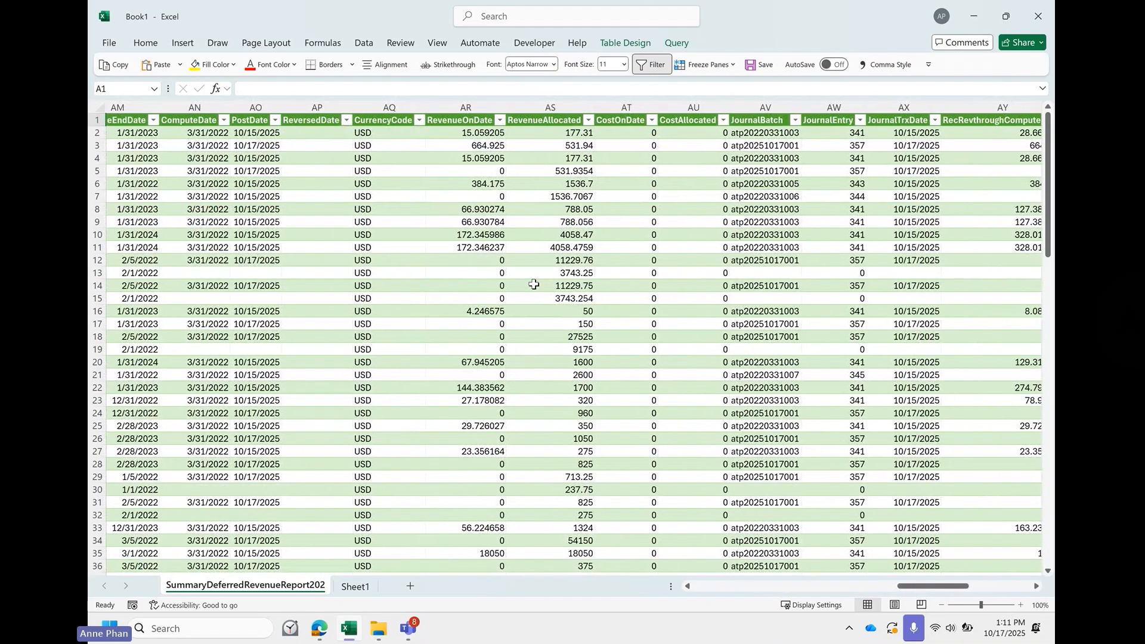
scroll(533, 284, "right", 3)
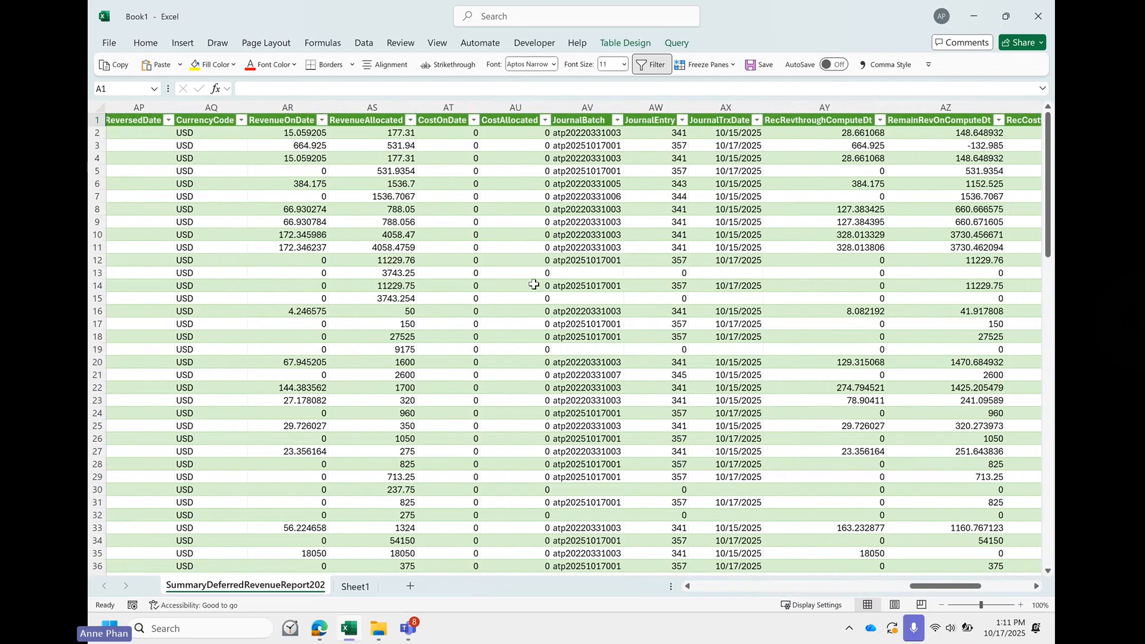
scroll(534, 284, "right", 3)
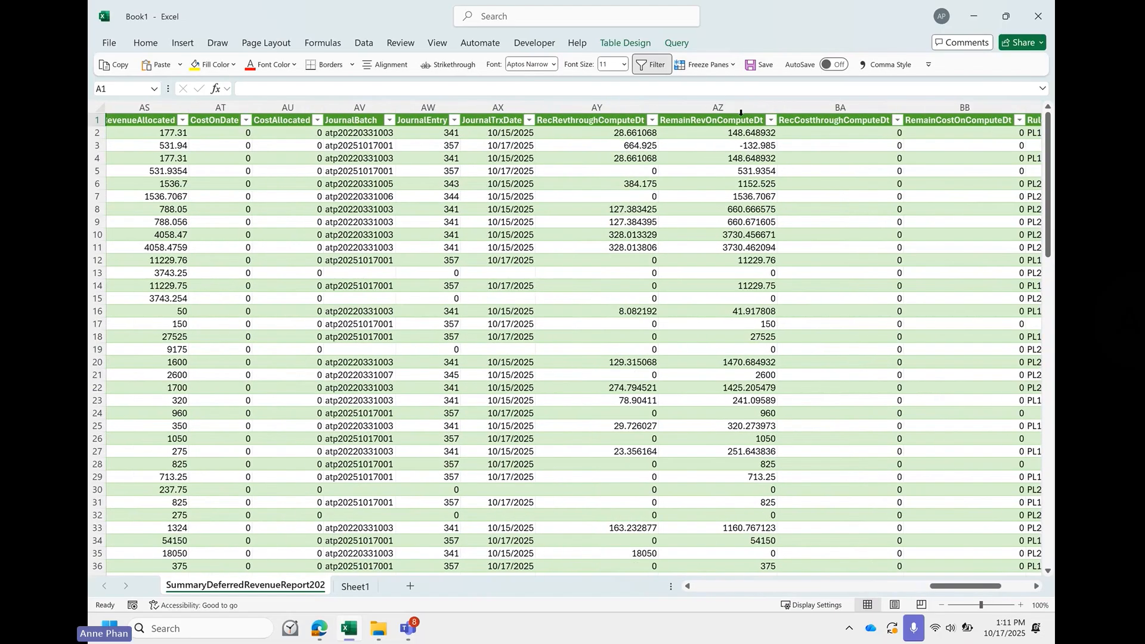
left_click(755, 112)
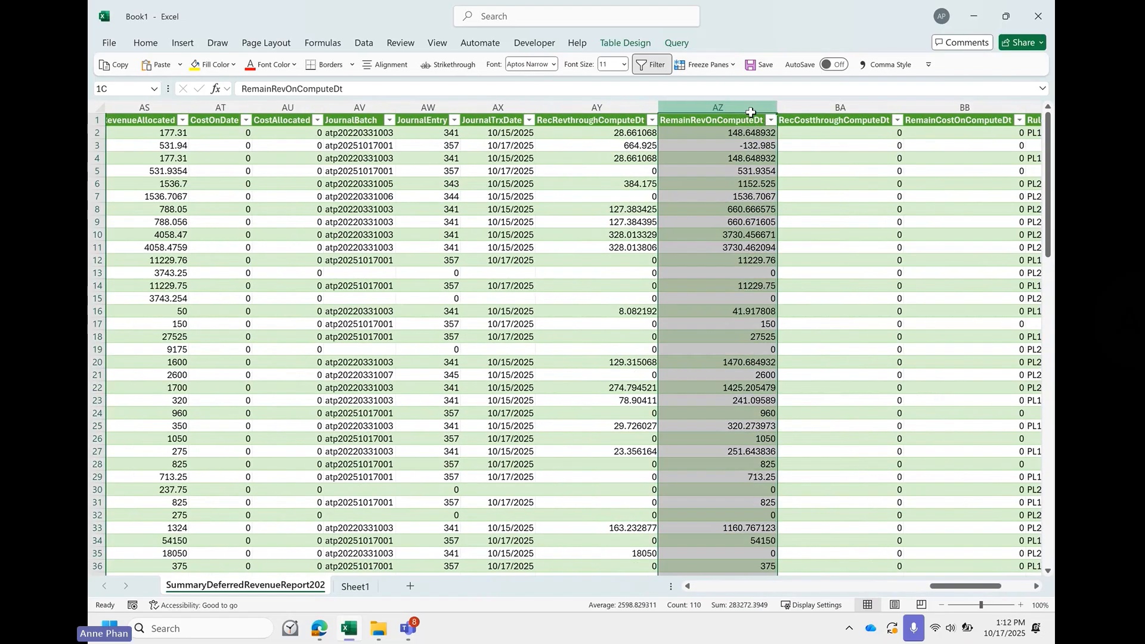
left_click(882, 66)
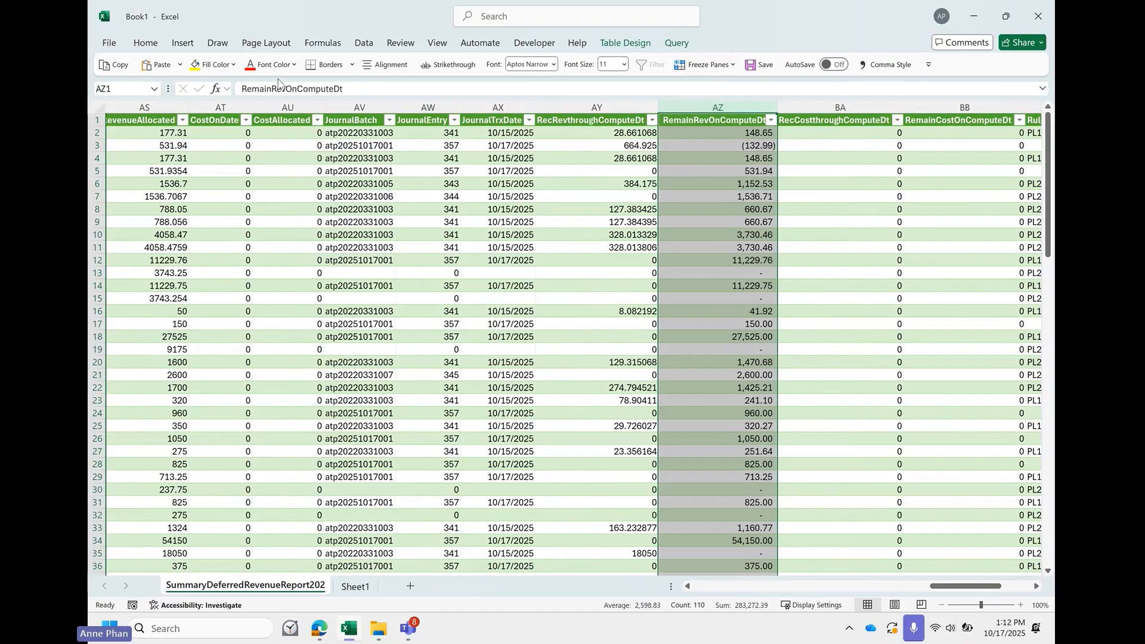
left_click(715, 119)
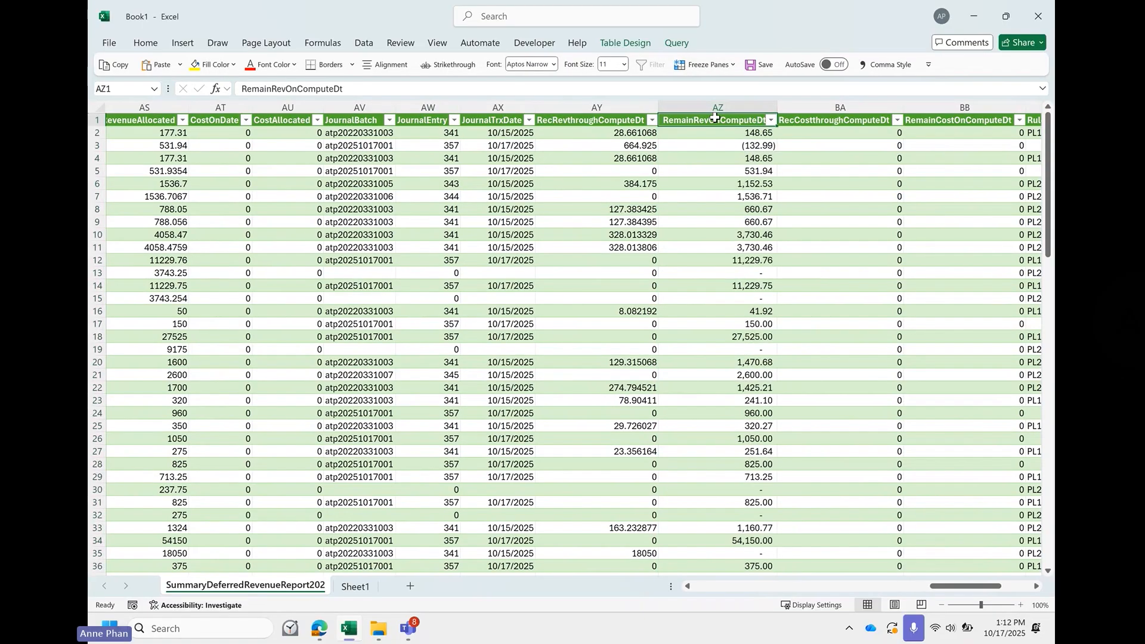
left_click(723, 111)
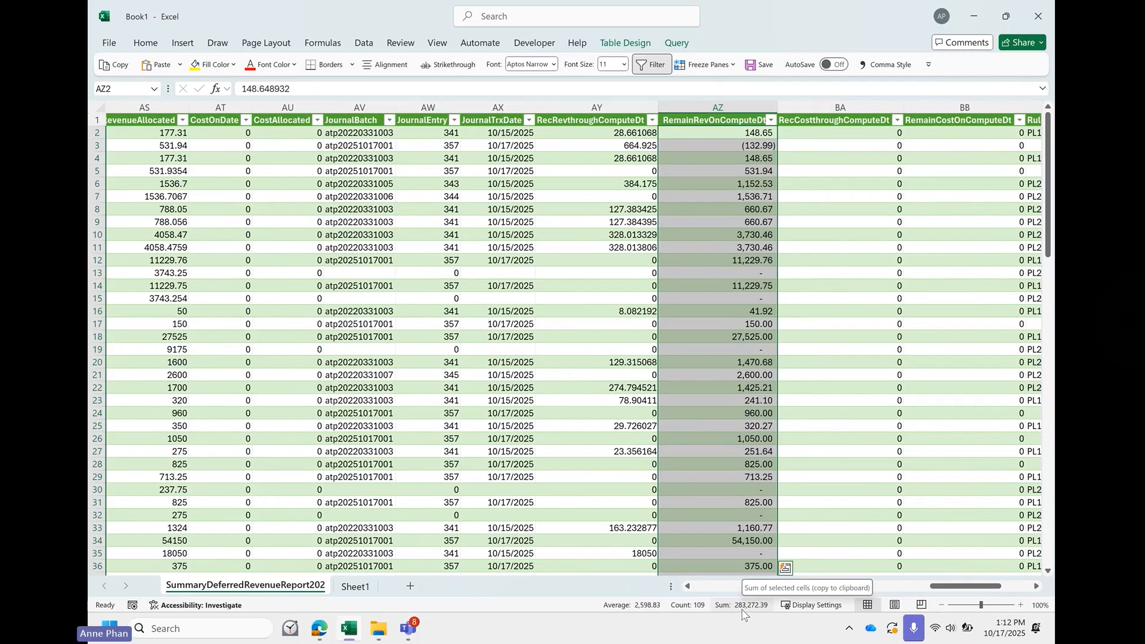
- Switch to RevenueLens, return to the Change Report, generate its summary and highlight the cumulative deferred revenue amount for 2022-03-31
left_click(320, 629)
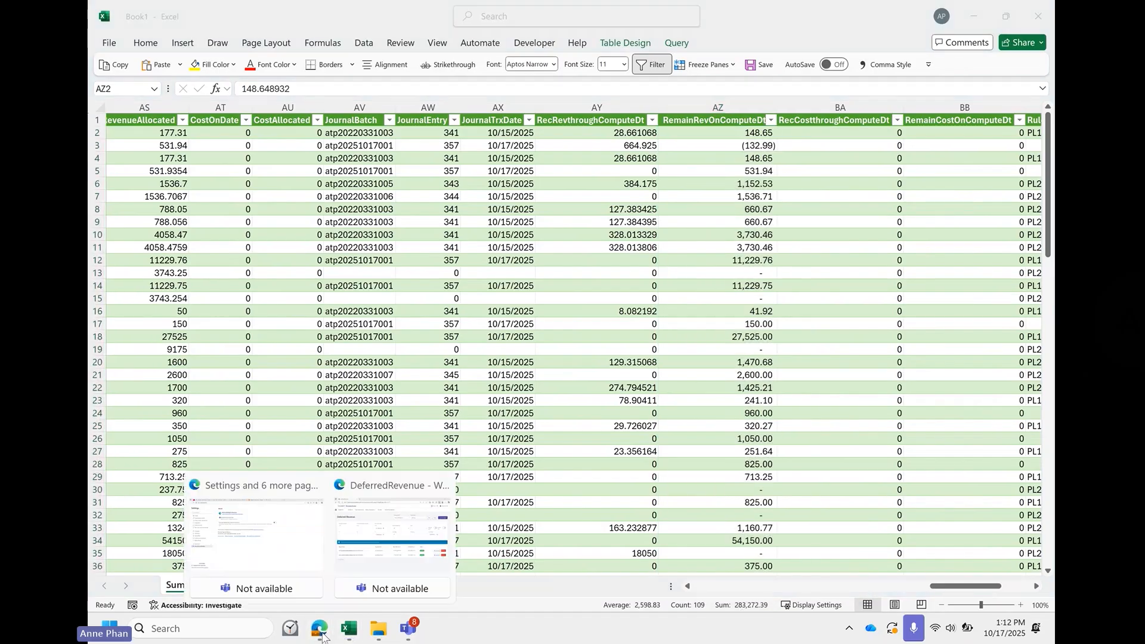
left_click(351, 548)
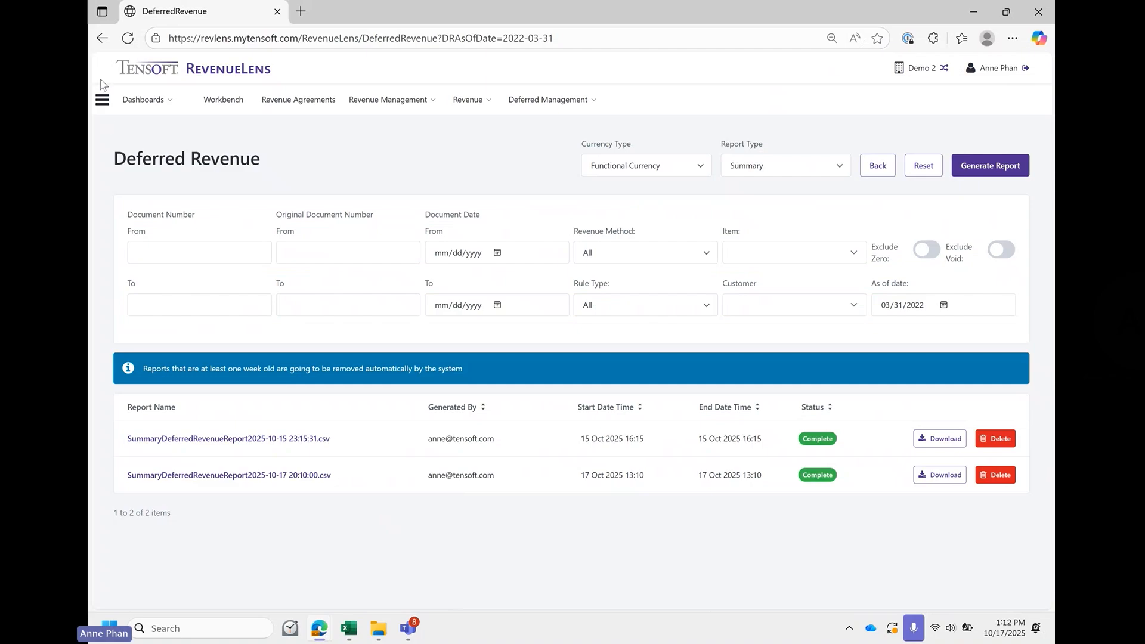
left_click(102, 38)
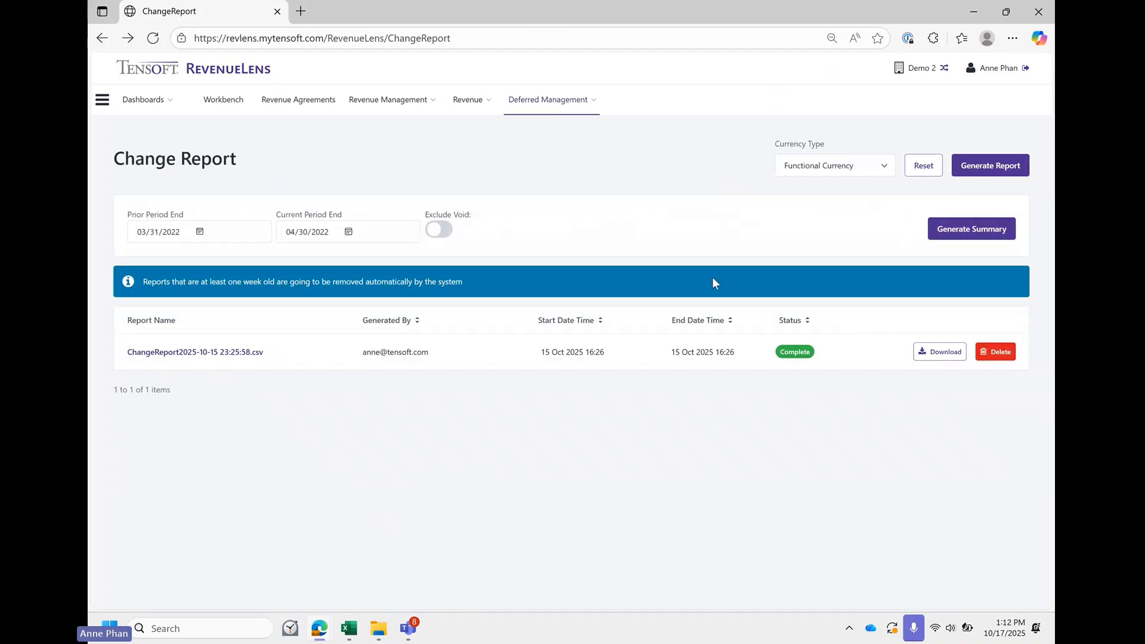
left_click(991, 234)
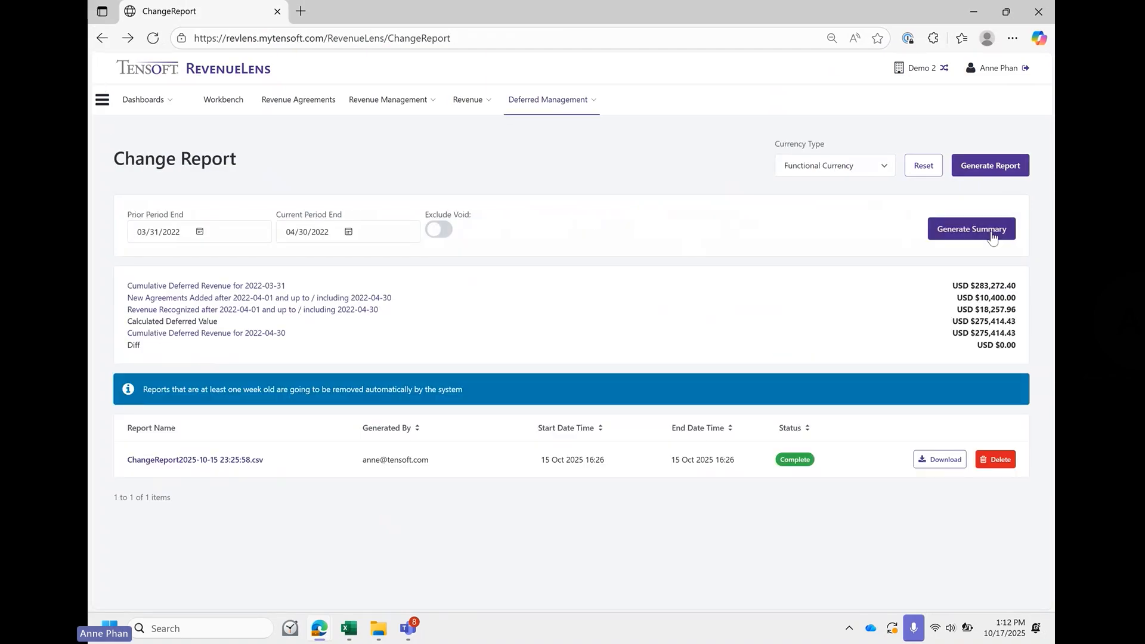
left_click_drag(975, 289, 1017, 291)
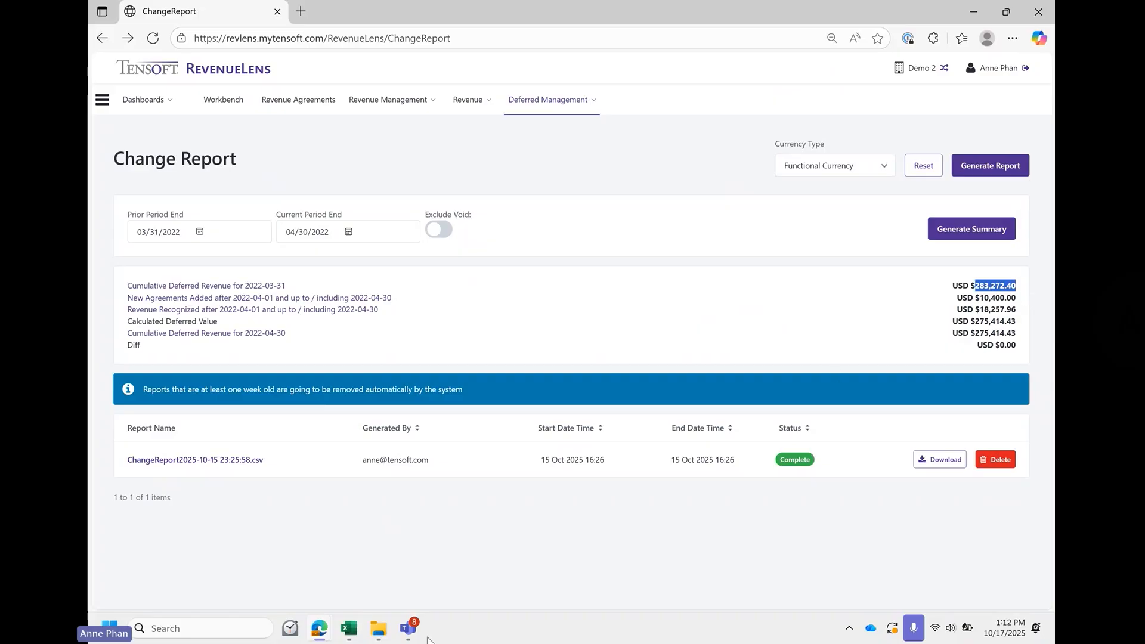
- Switch to Excel to compare the RemainRevOnComputeDt sum and view the document and customer columns of the summary report
mouse_move(347, 631)
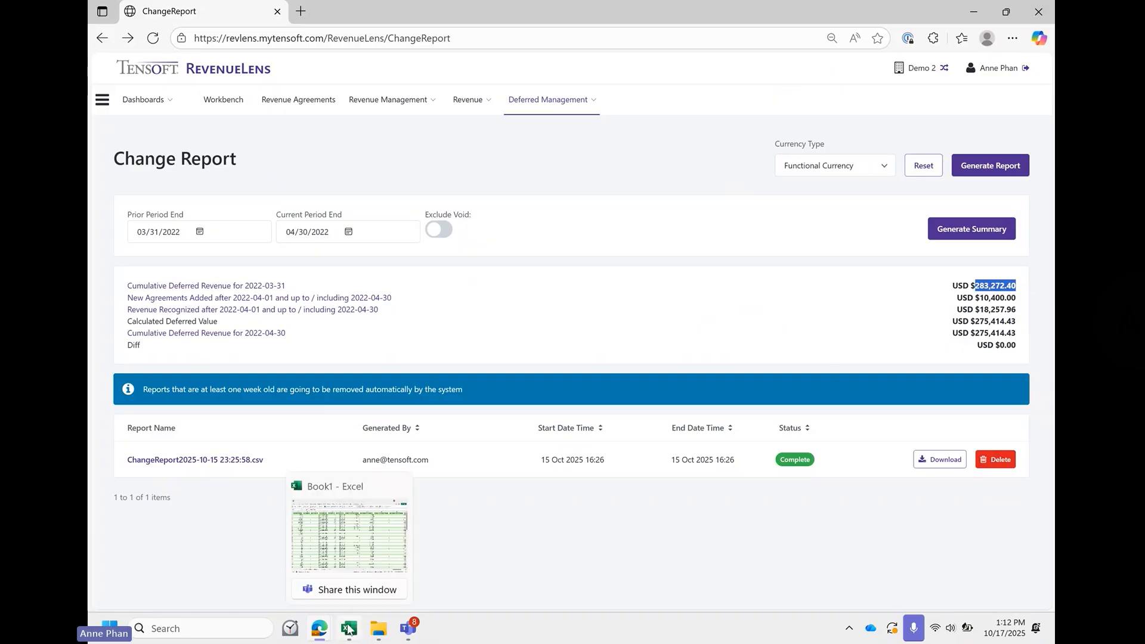
left_click(350, 560)
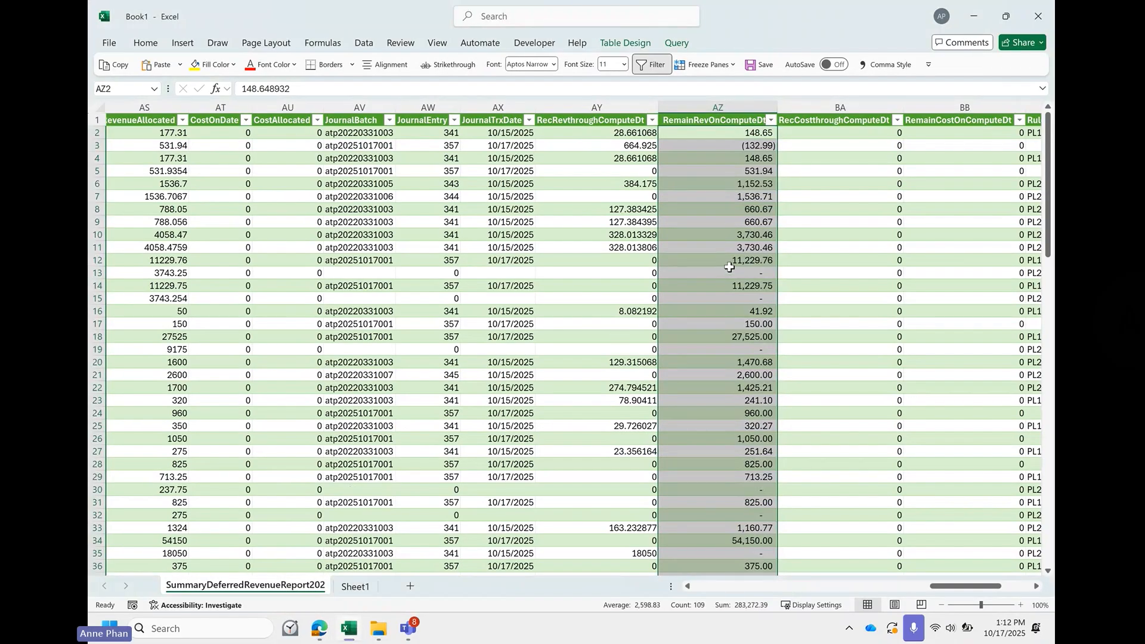
scroll(729, 266, "left", 10)
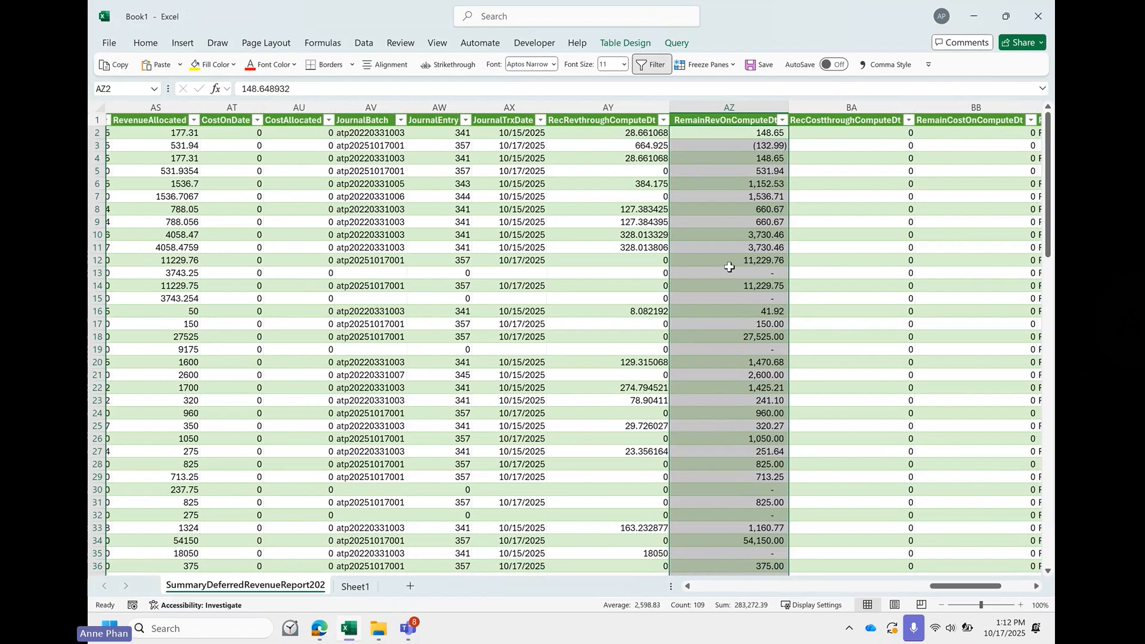
scroll(729, 267, "left", 12)
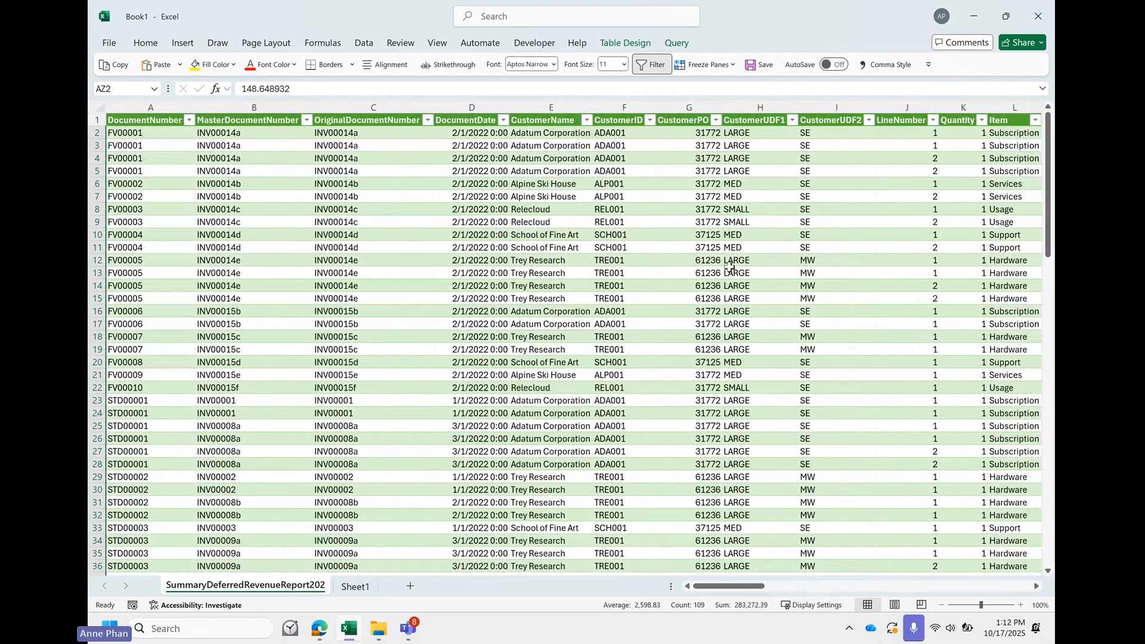
left_click(977, 16)
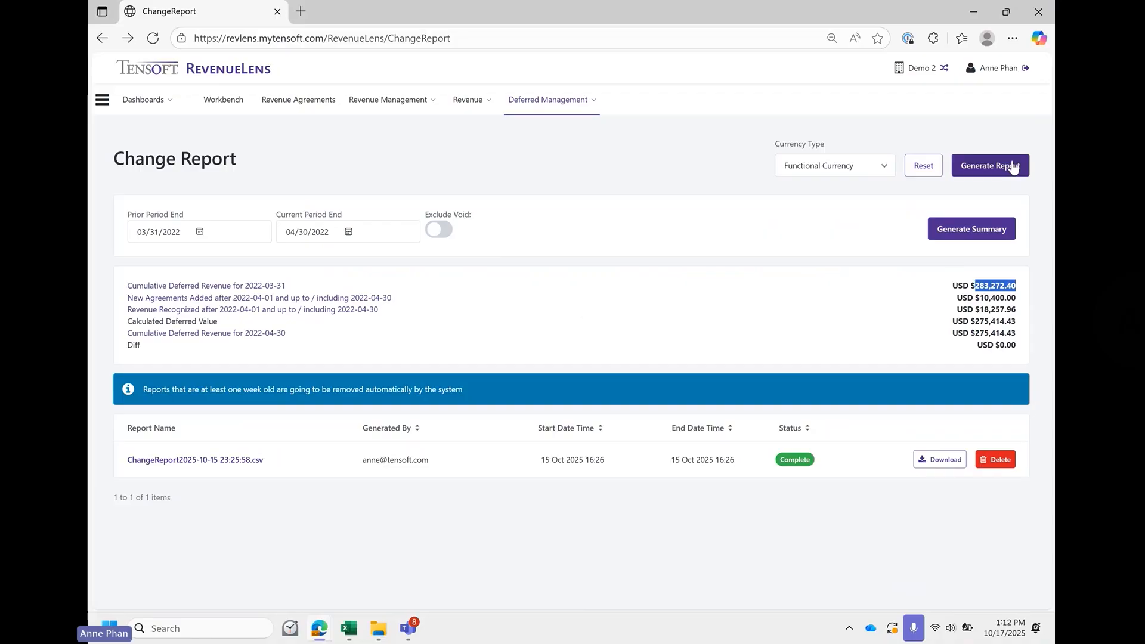
left_click(441, 230)
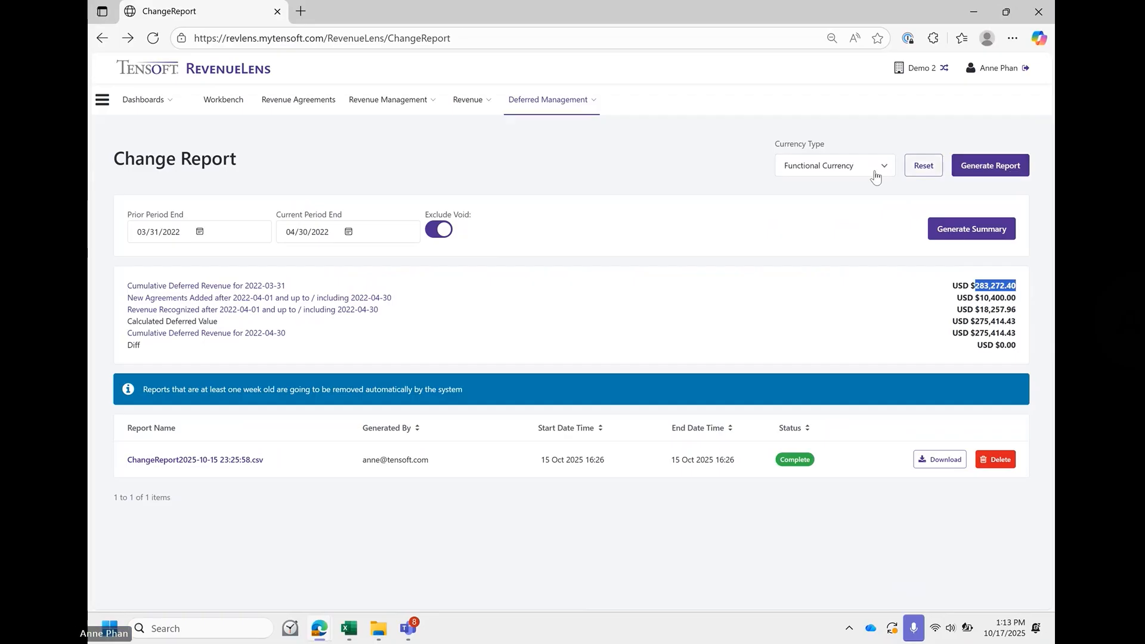
left_click(1012, 170)
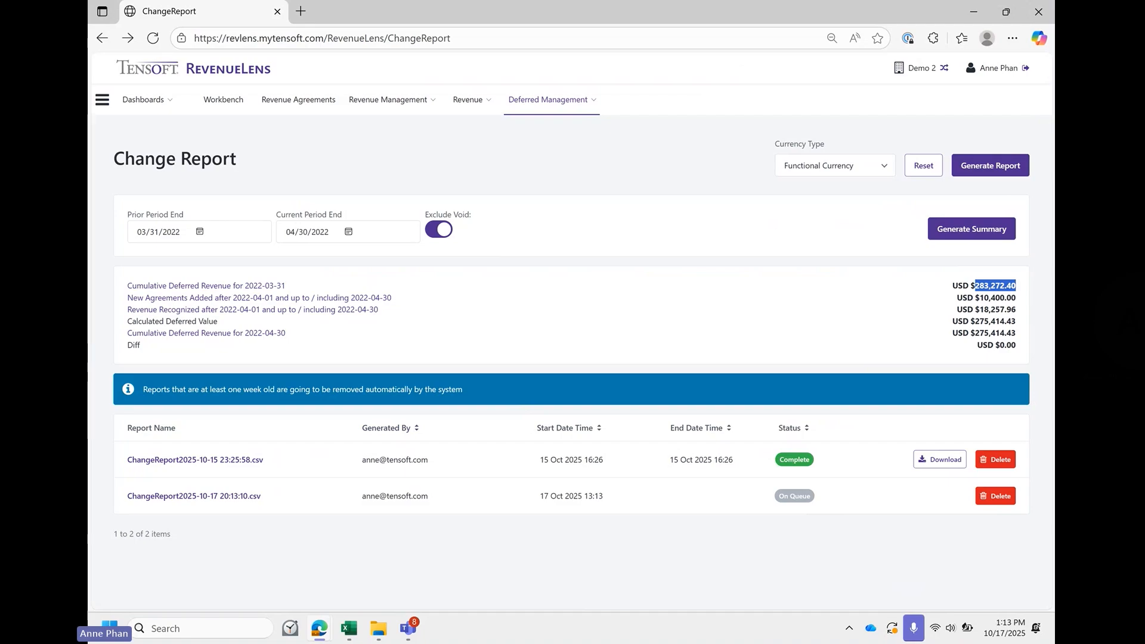
key("alt+Tab")
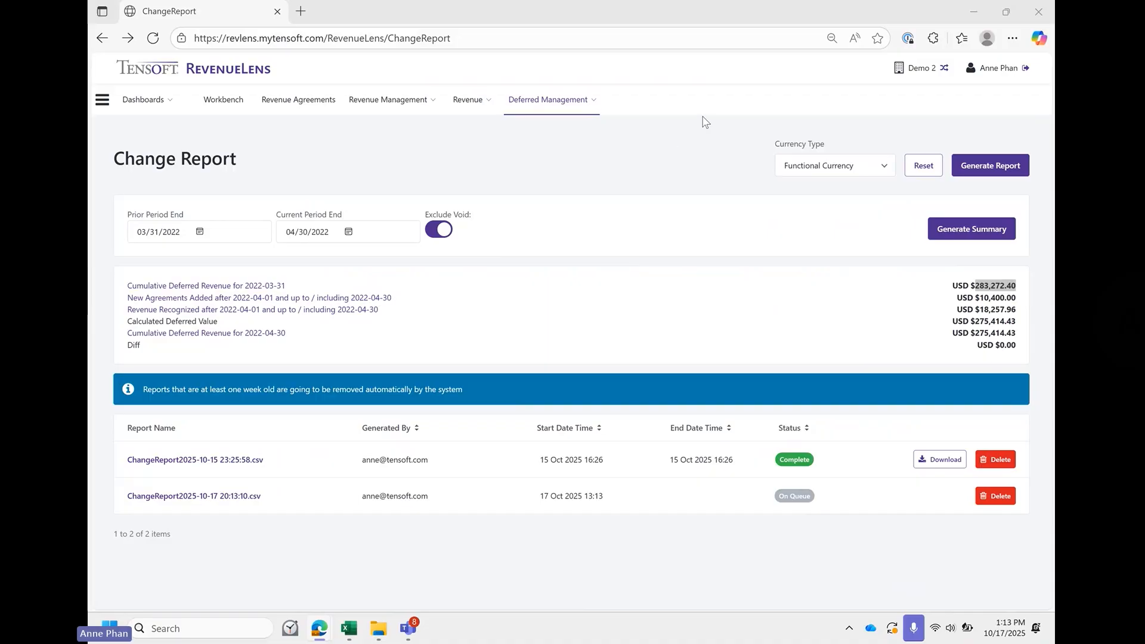
left_click(153, 38)
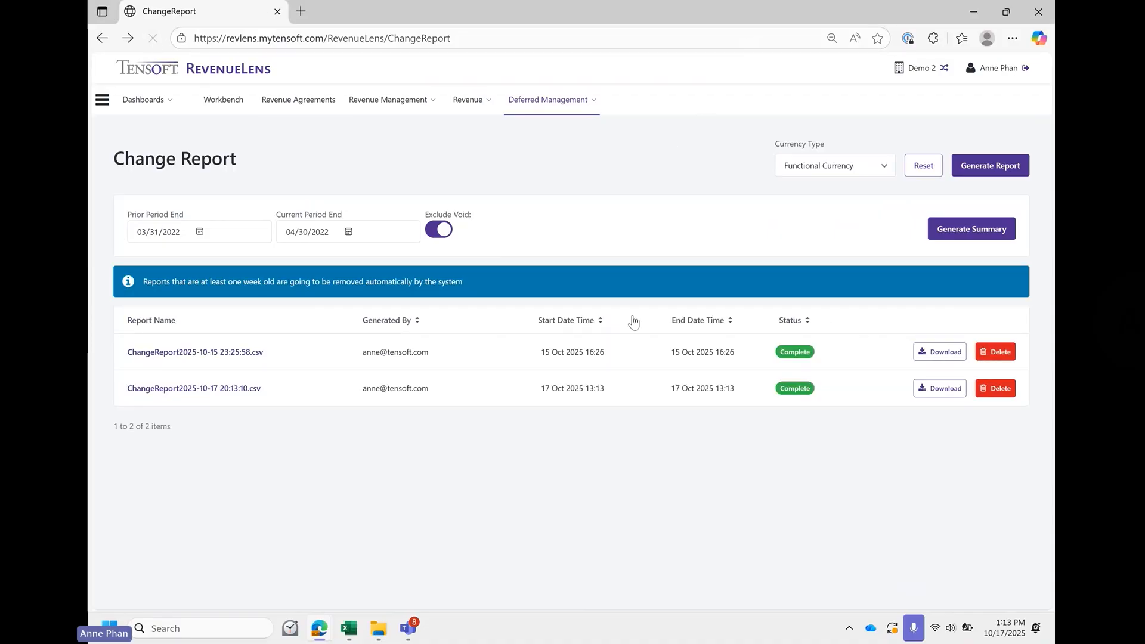
left_click(938, 390)
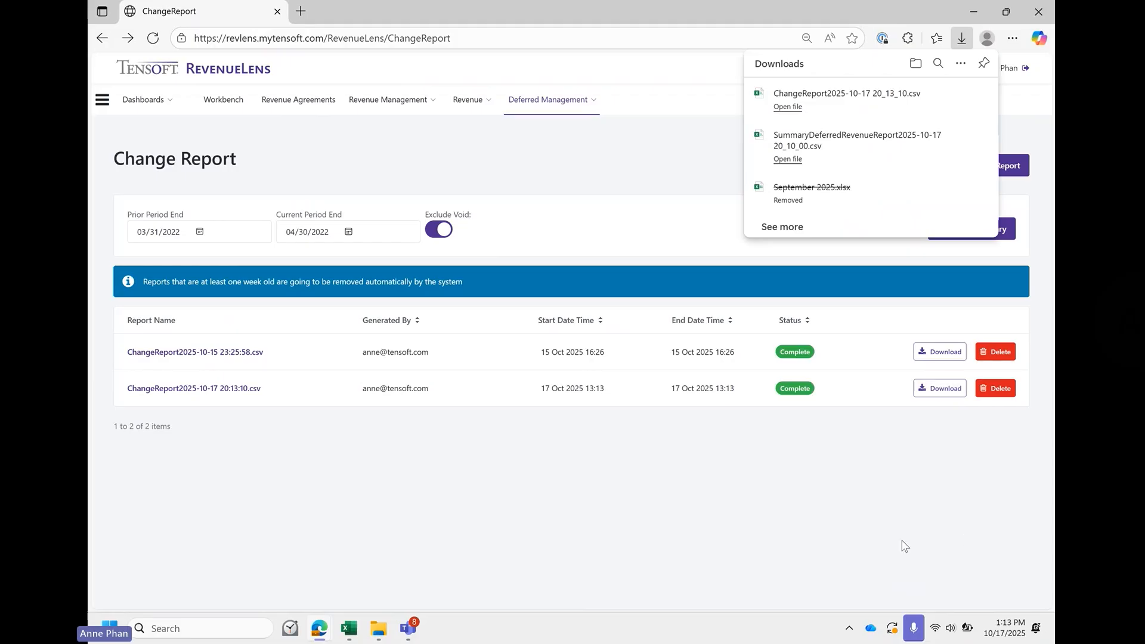
left_click(349, 634)
left_click(354, 586)
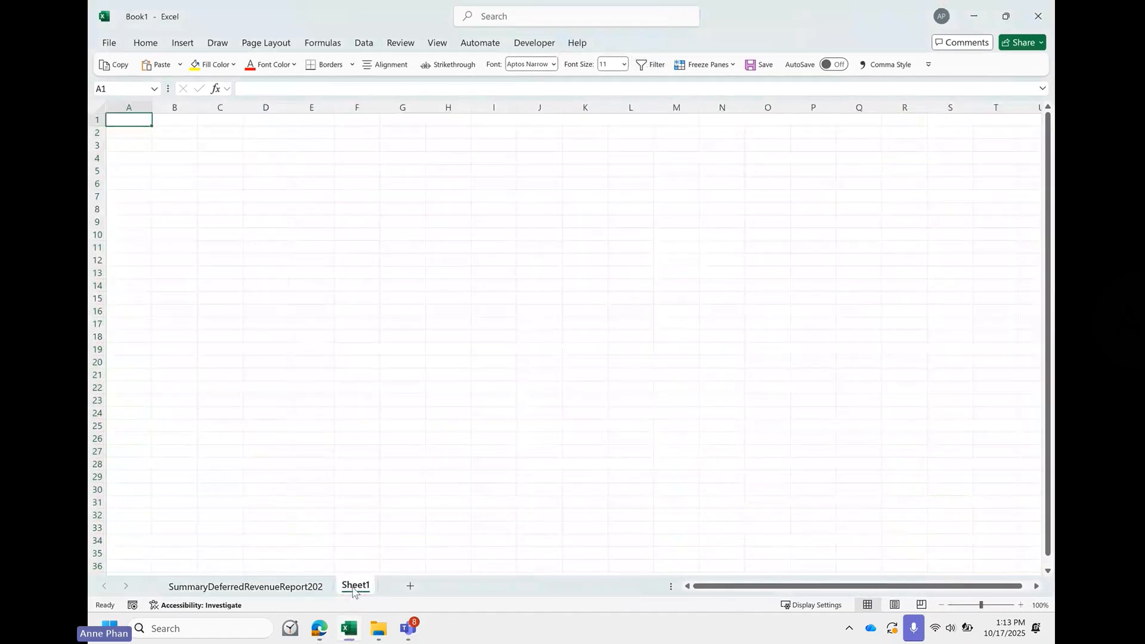
left_click(364, 43)
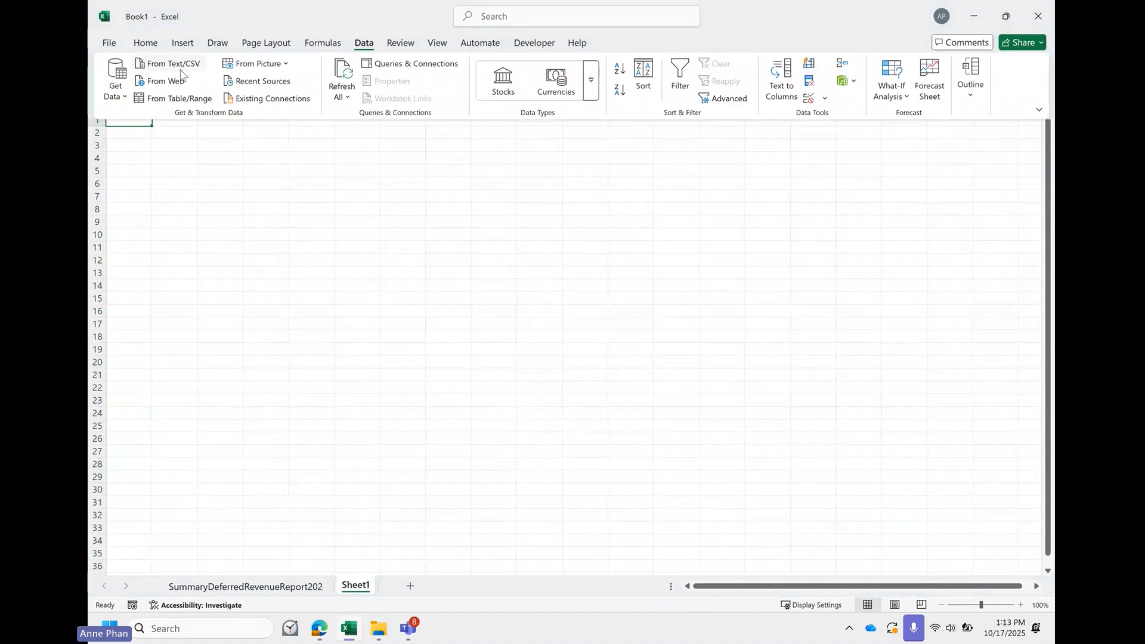
left_click(169, 64)
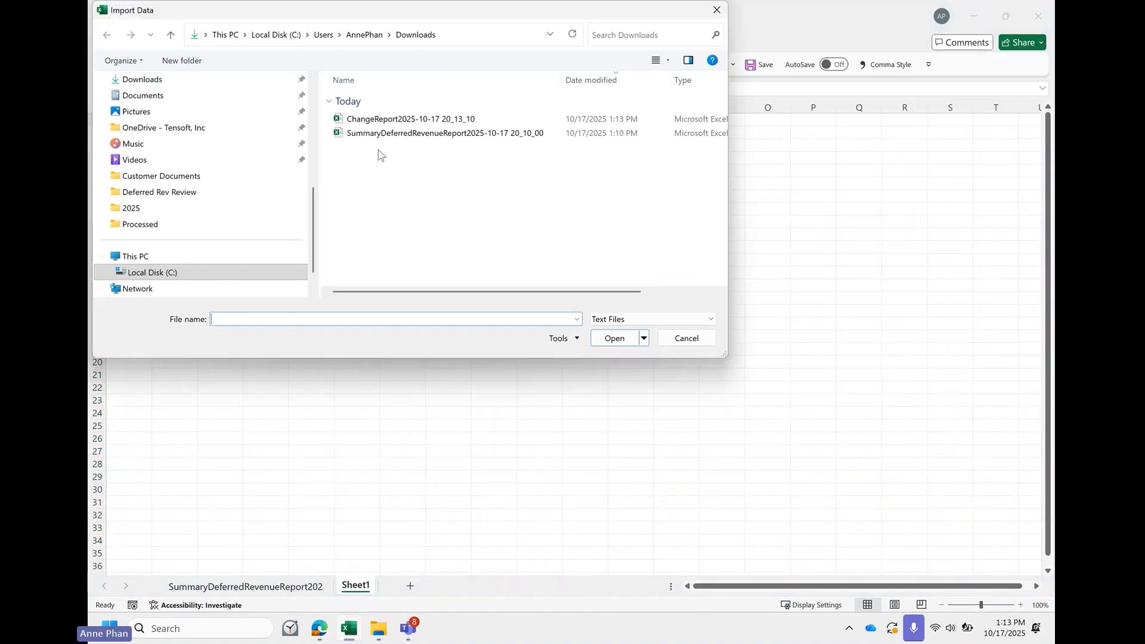
left_click(448, 120)
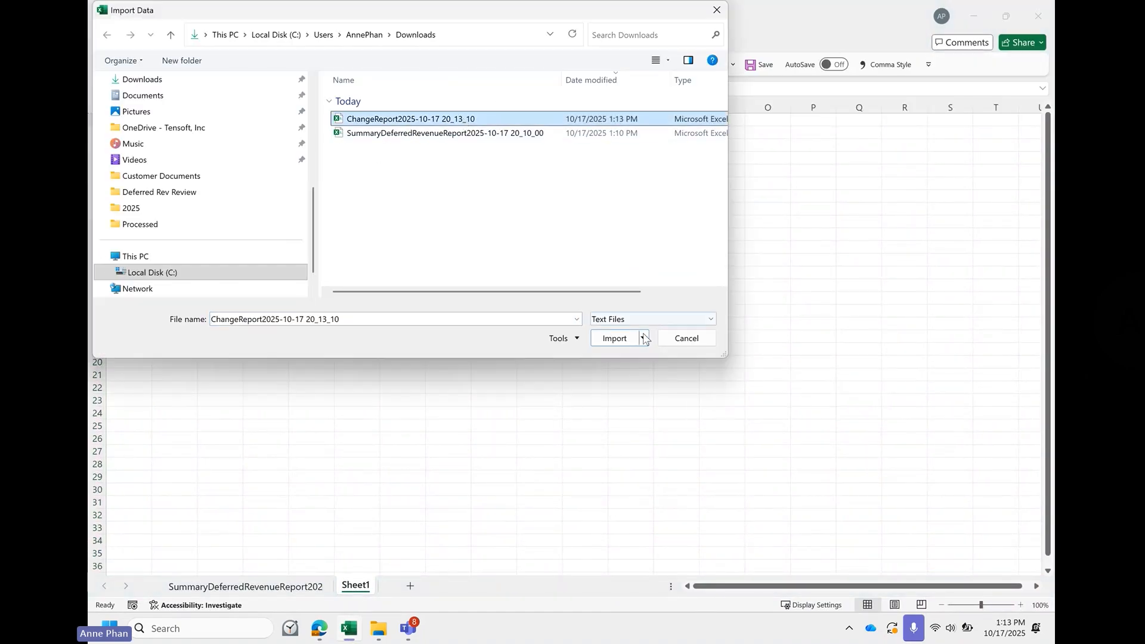
left_click(614, 339)
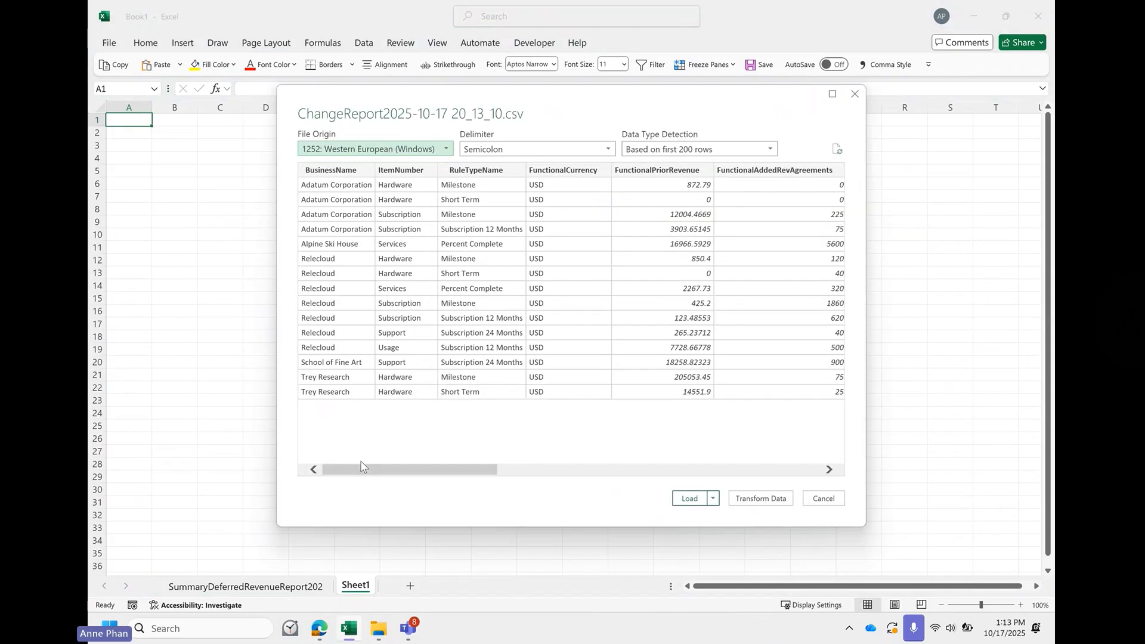
left_click(696, 498)
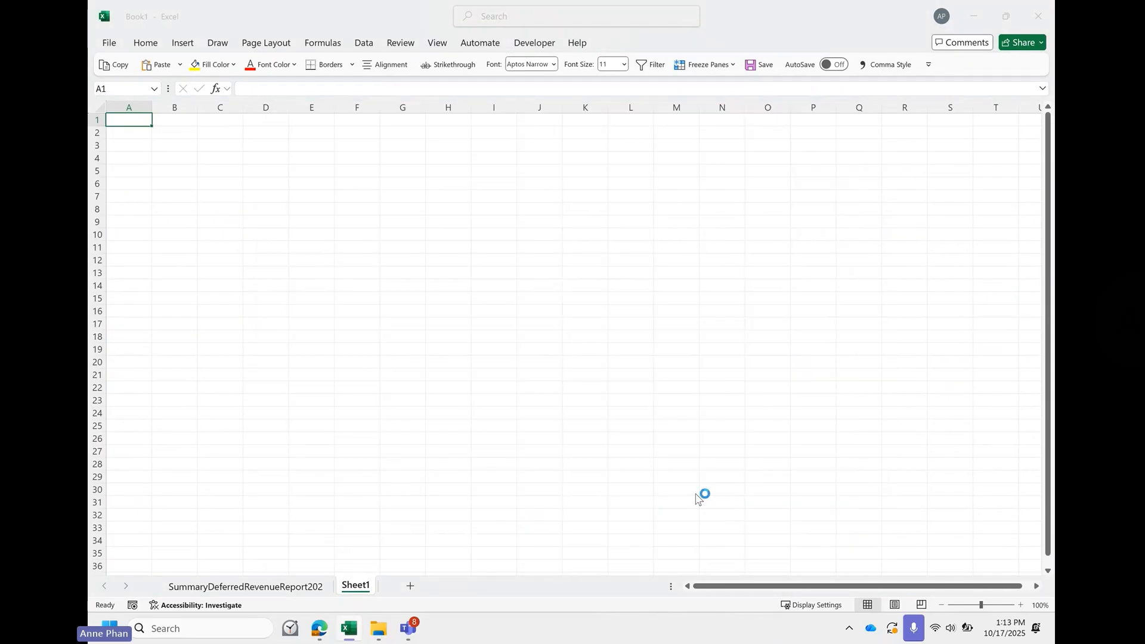
left_click(695, 493)
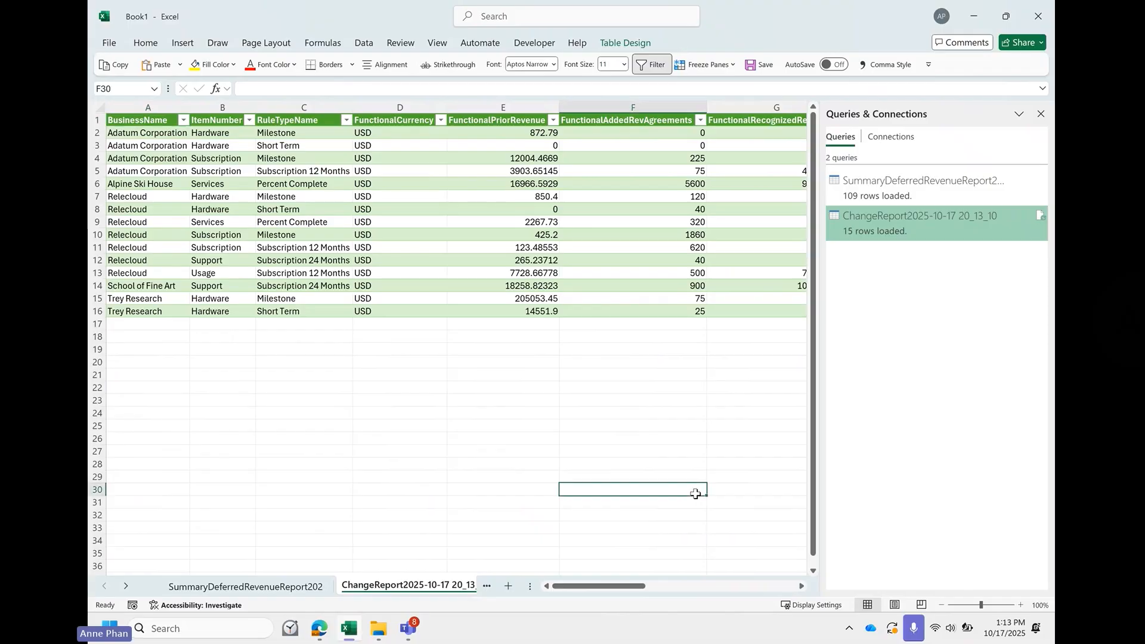
left_click(1040, 113)
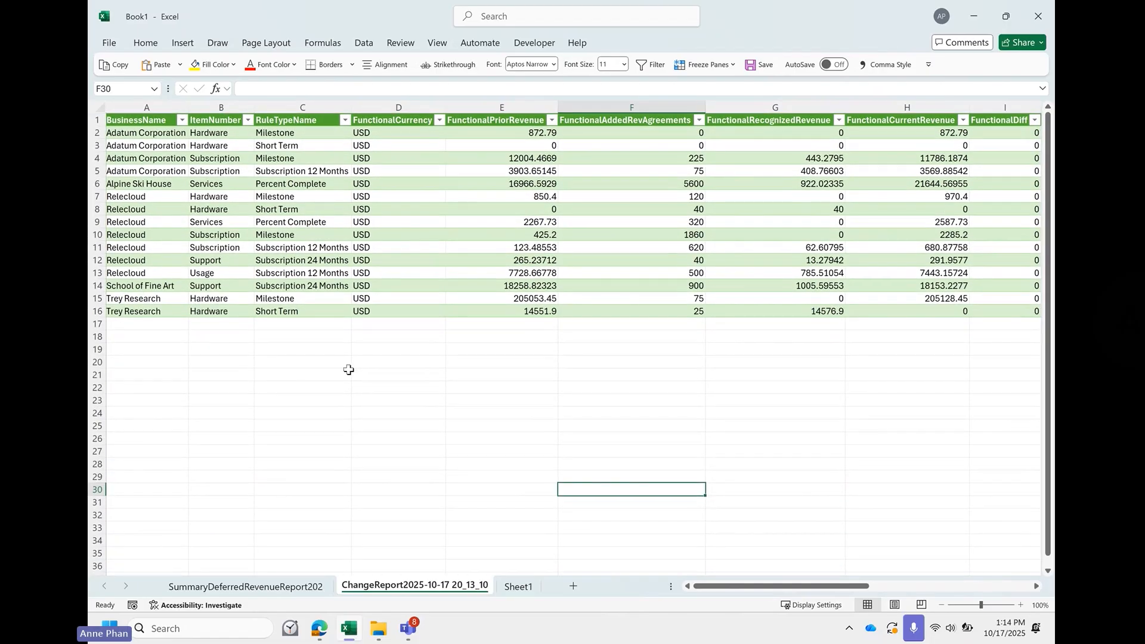
- Enter April 2022 in cell A19 and look over the report's functional and consolidation currency columns
left_click(142, 349)
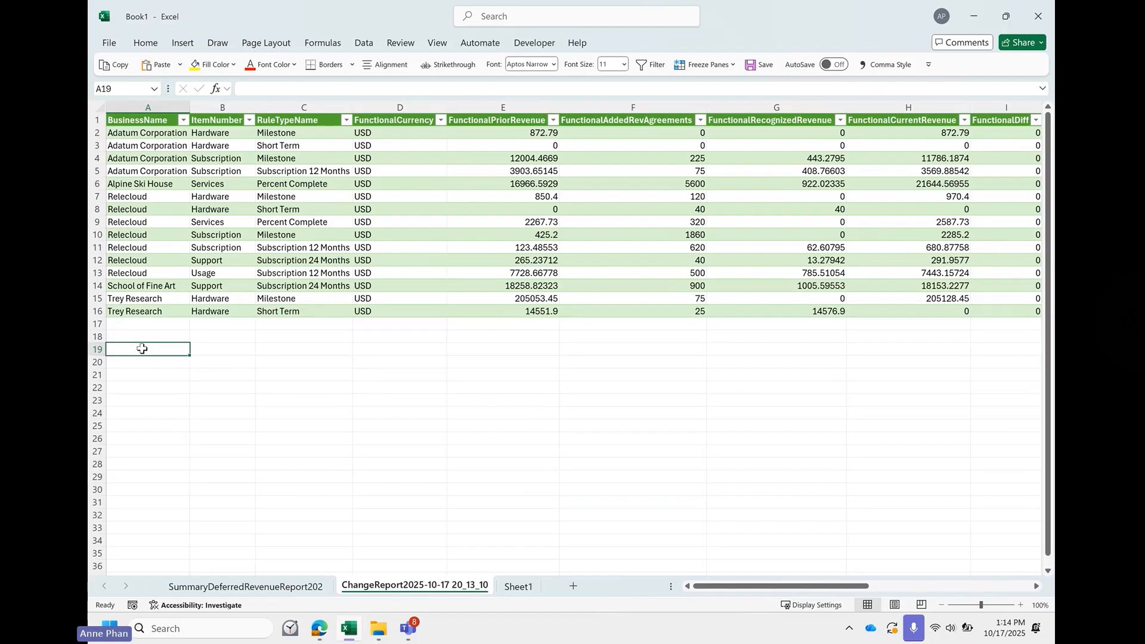
type("Apr")
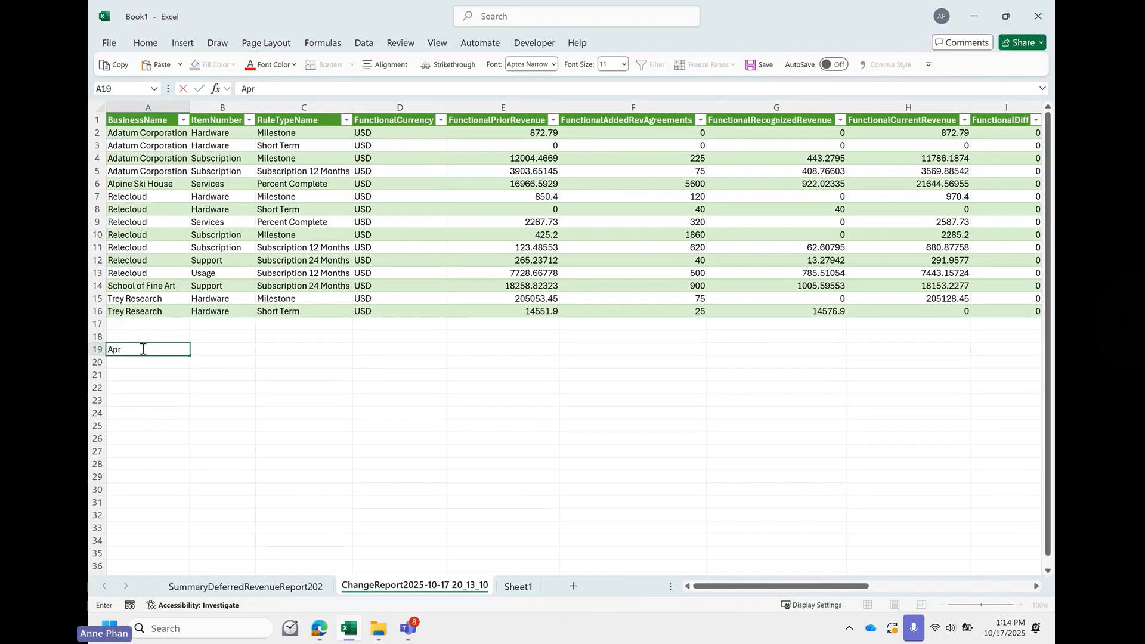
type("il 2022")
scroll(513, 338, "right", 5)
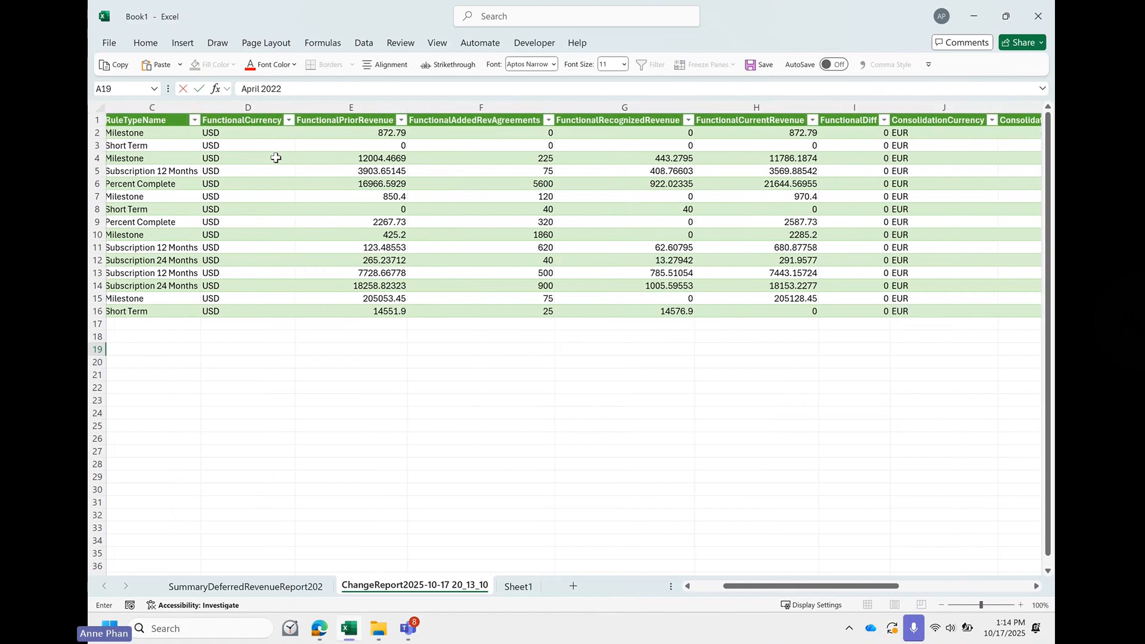
left_click(249, 107)
scroll(613, 296, "right", 5)
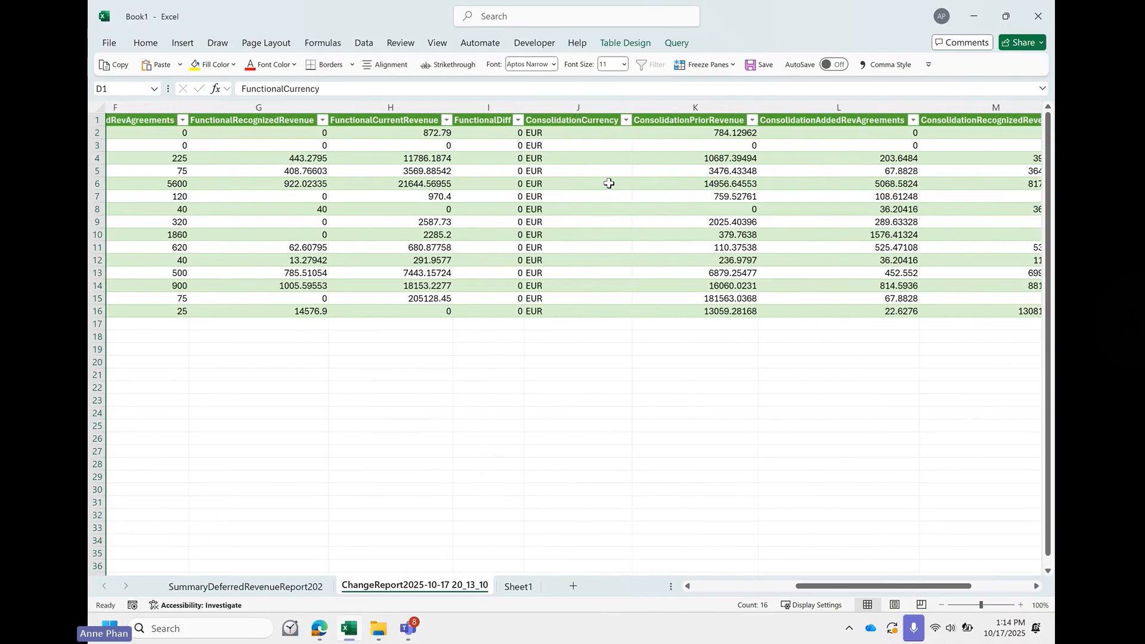
scroll(635, 237, "left", 5)
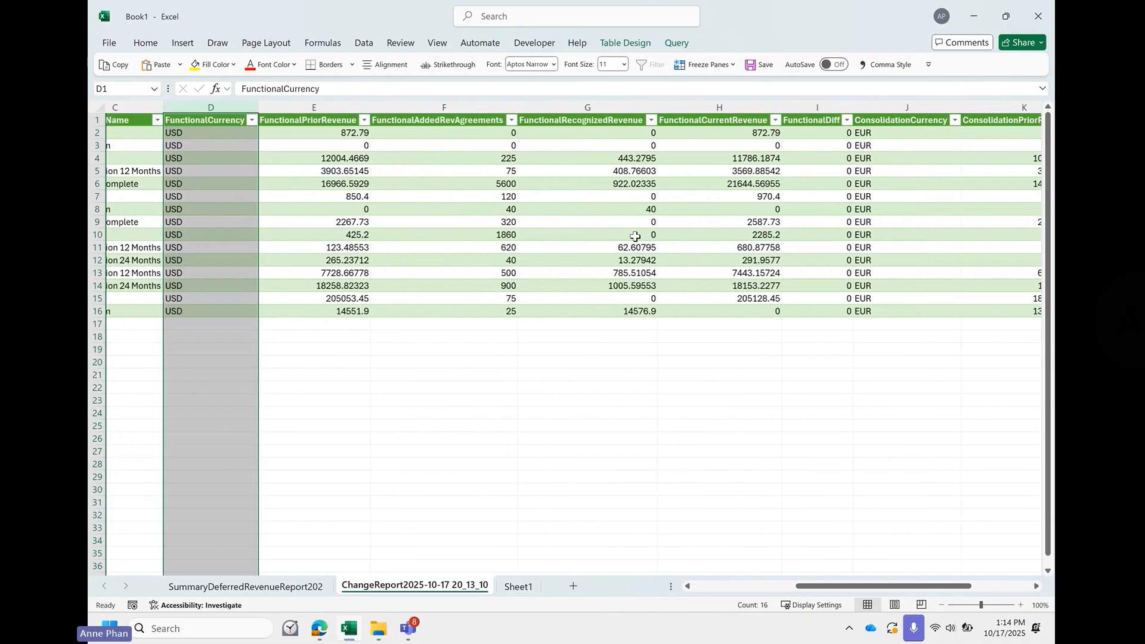
scroll(408, 332, "left", 3)
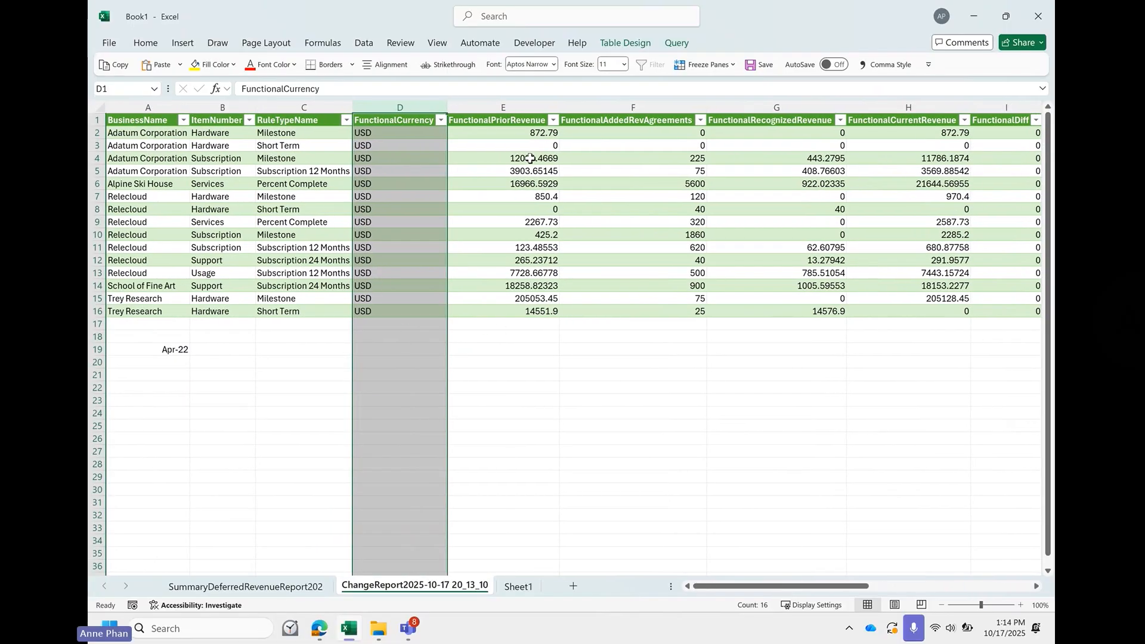
- Total the FunctionalPriorRevenue column in cell E18 with a SUM formula
left_click(513, 338)
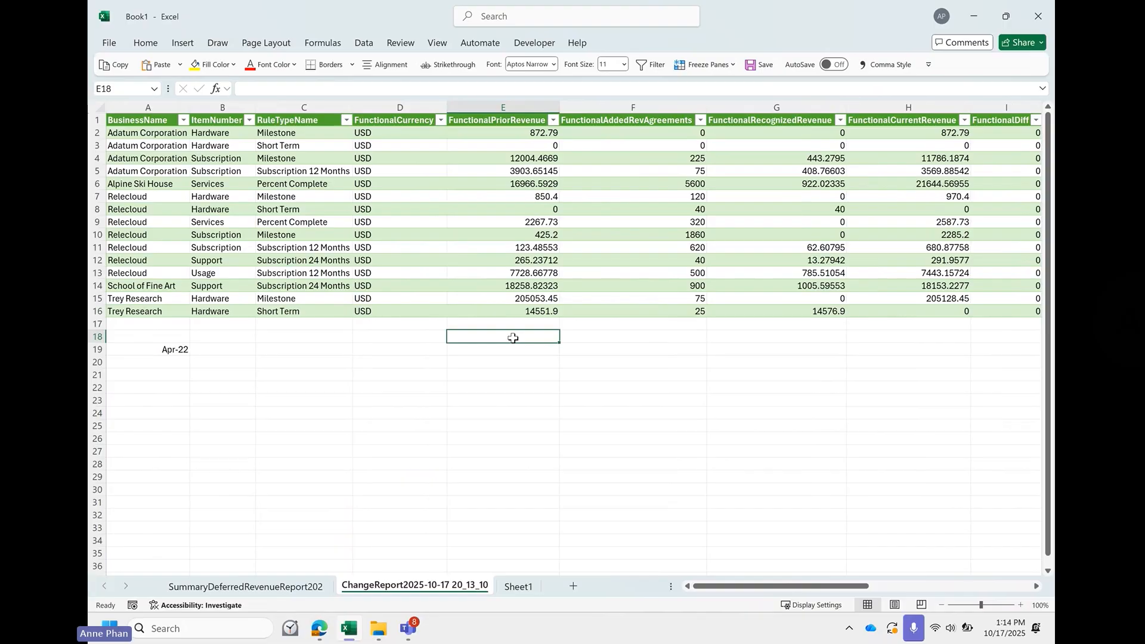
type("=sum(")
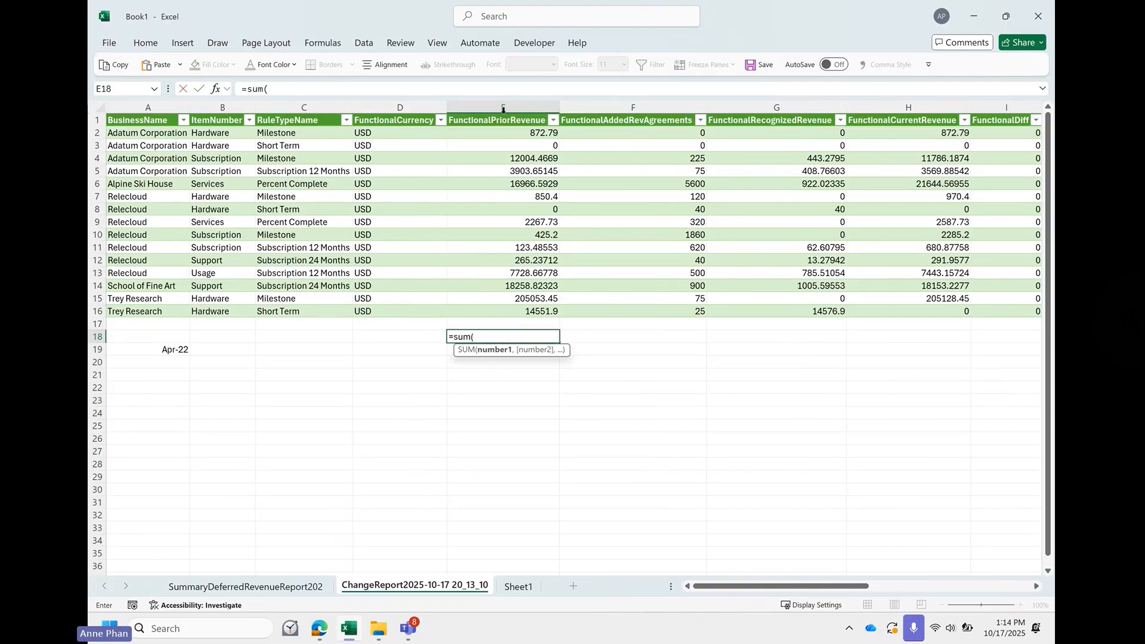
left_click(503, 109)
key("Return")
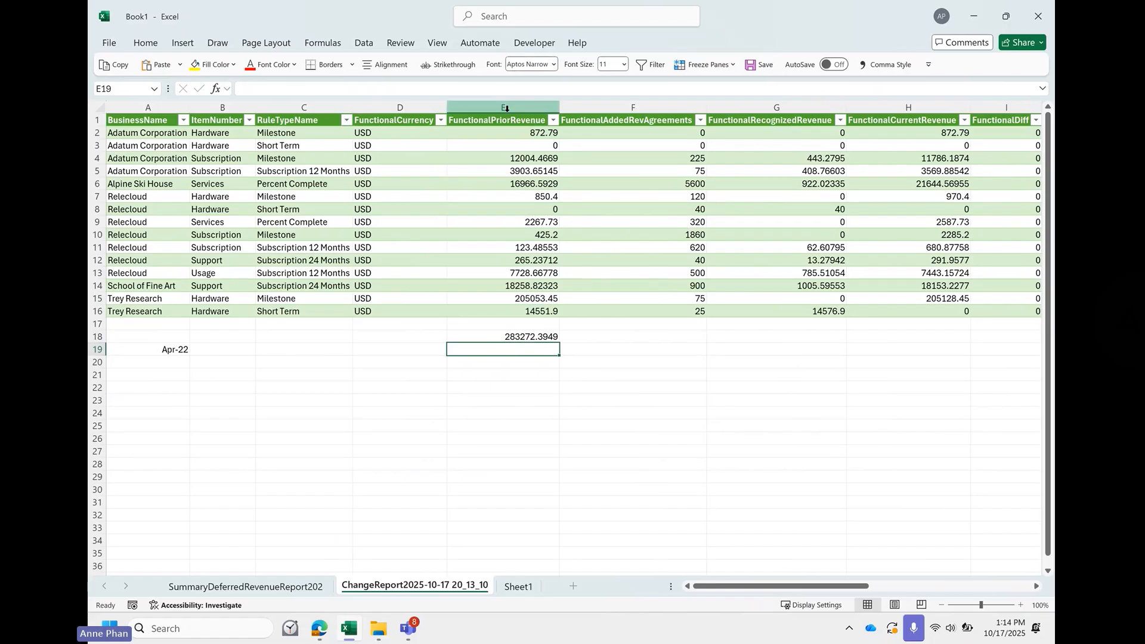
- Apply the comma style to columns E through I and fill the total formula from E18 across to I18
left_click_drag(506, 109, 972, 131)
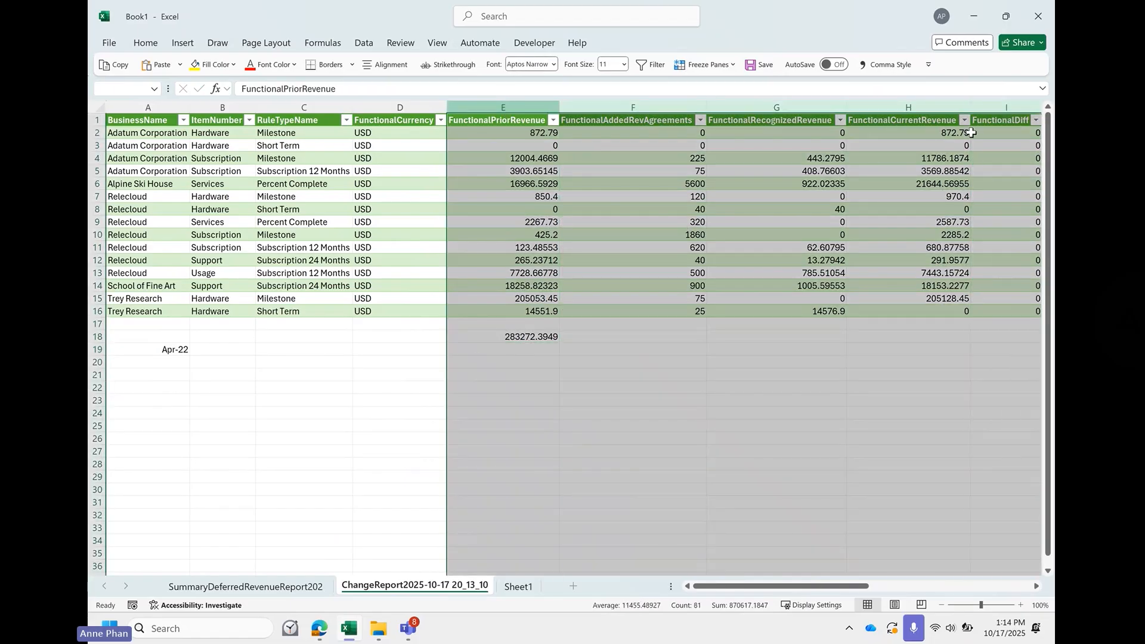
left_click(886, 65)
left_click(547, 337)
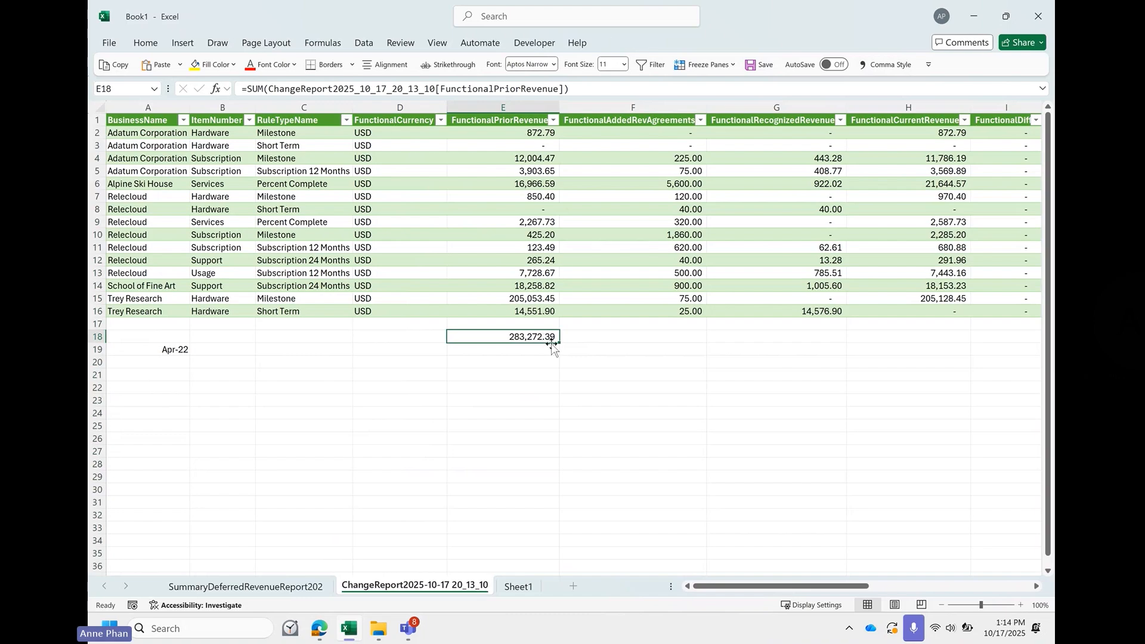
left_click_drag(554, 343, 973, 356)
scroll(954, 364, "right", 3)
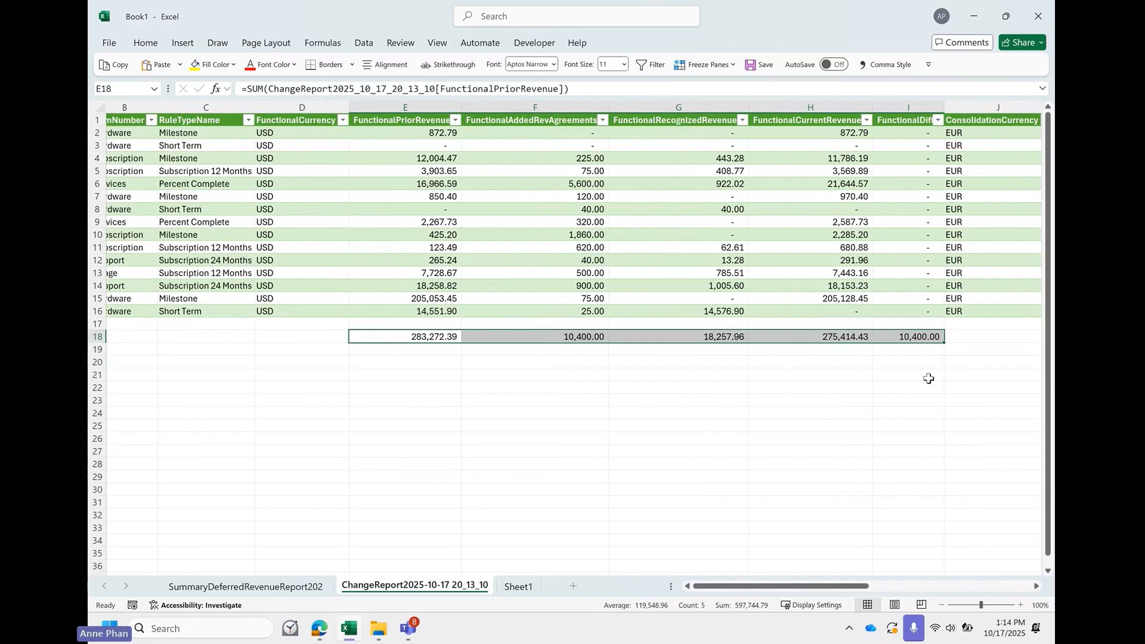
- Check the SUM formulas in cells I18 and F18, and refill the F18 total across to I18
scroll(957, 276, "down", 1)
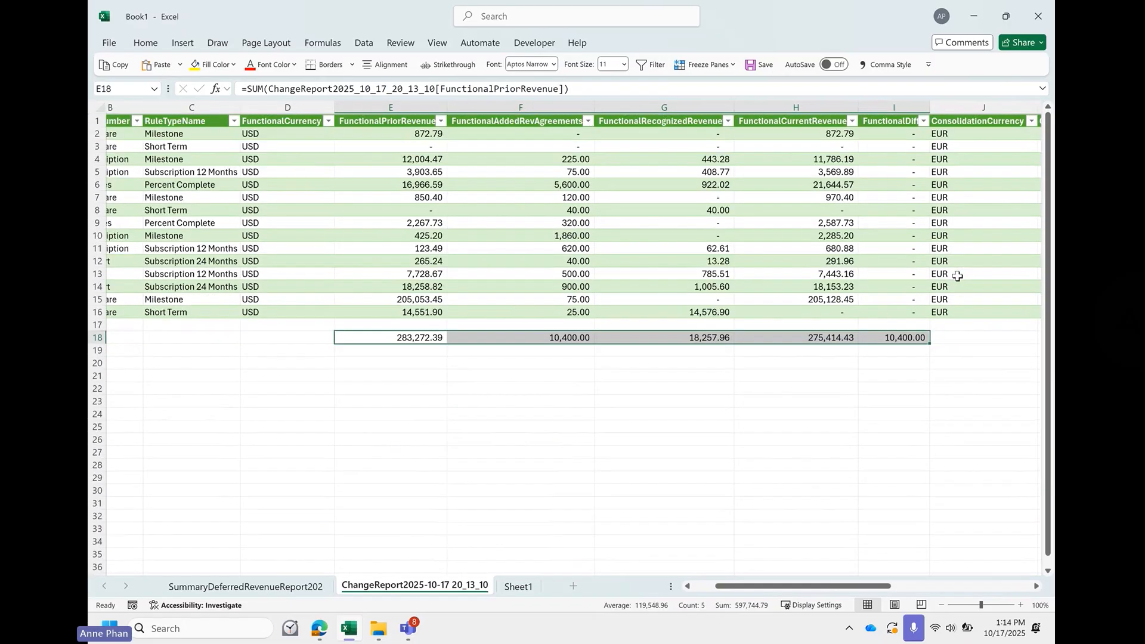
double_click(897, 338)
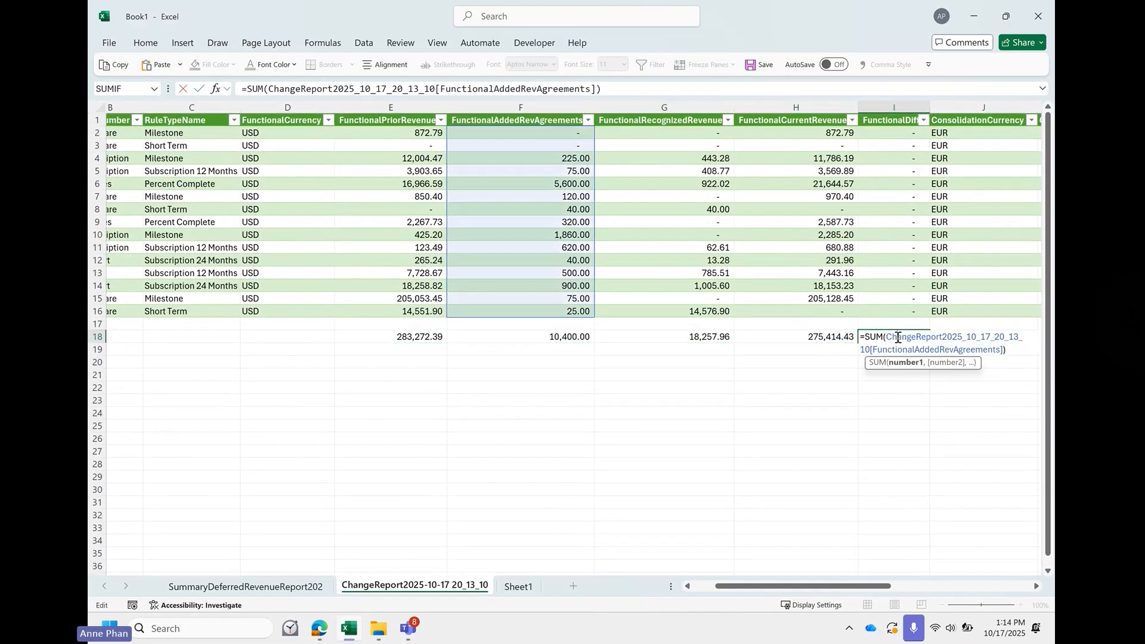
left_click(648, 365)
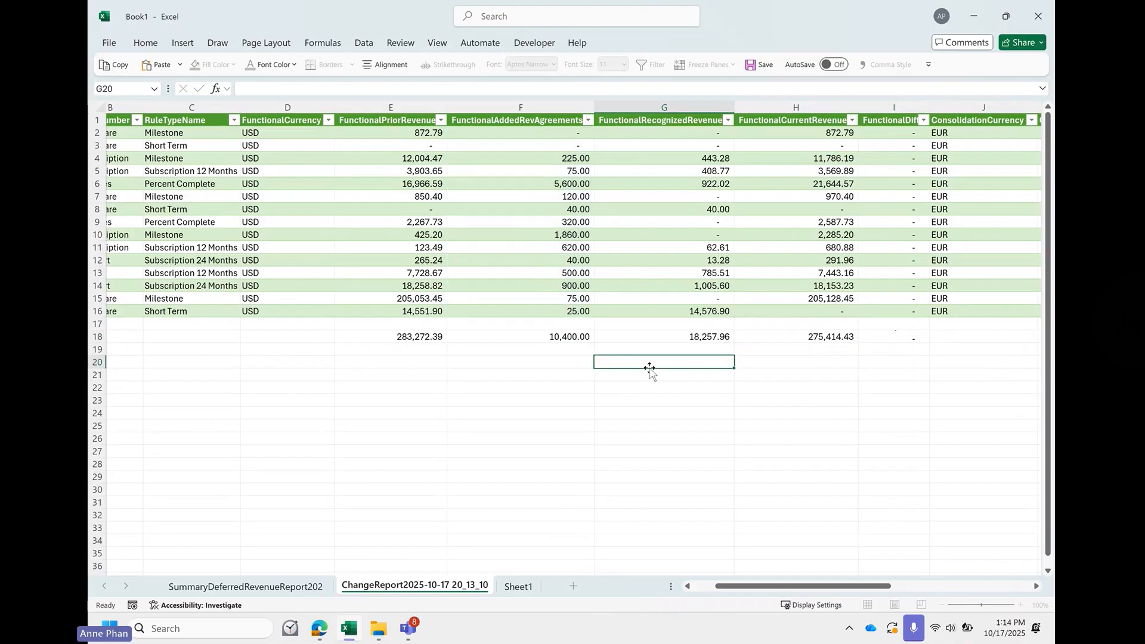
left_click(570, 337)
double_click(568, 337)
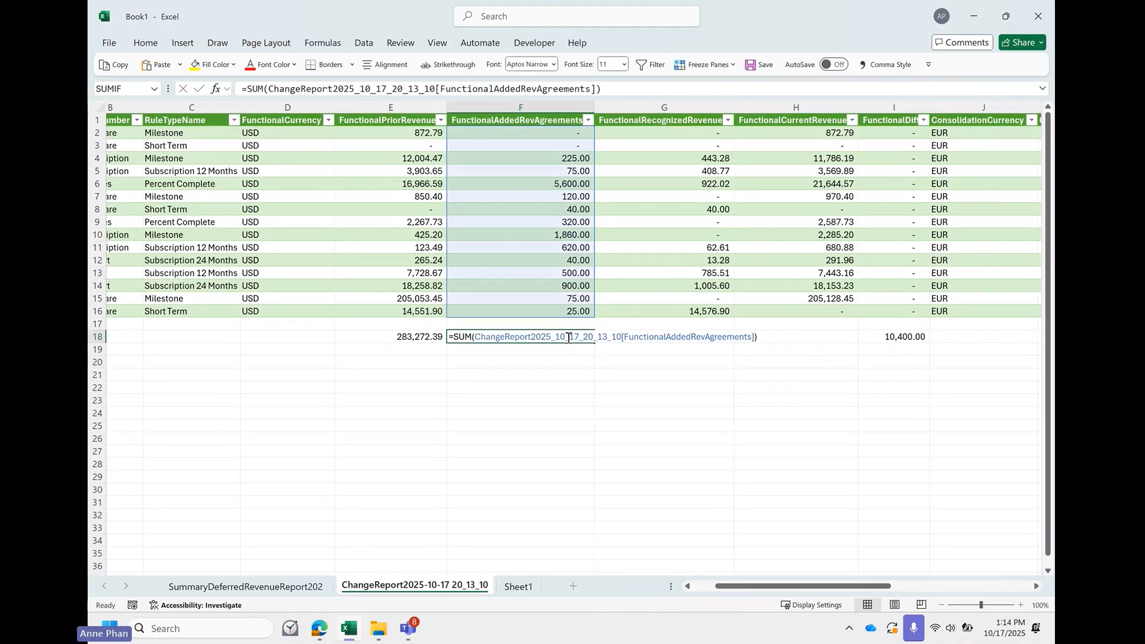
key("Return")
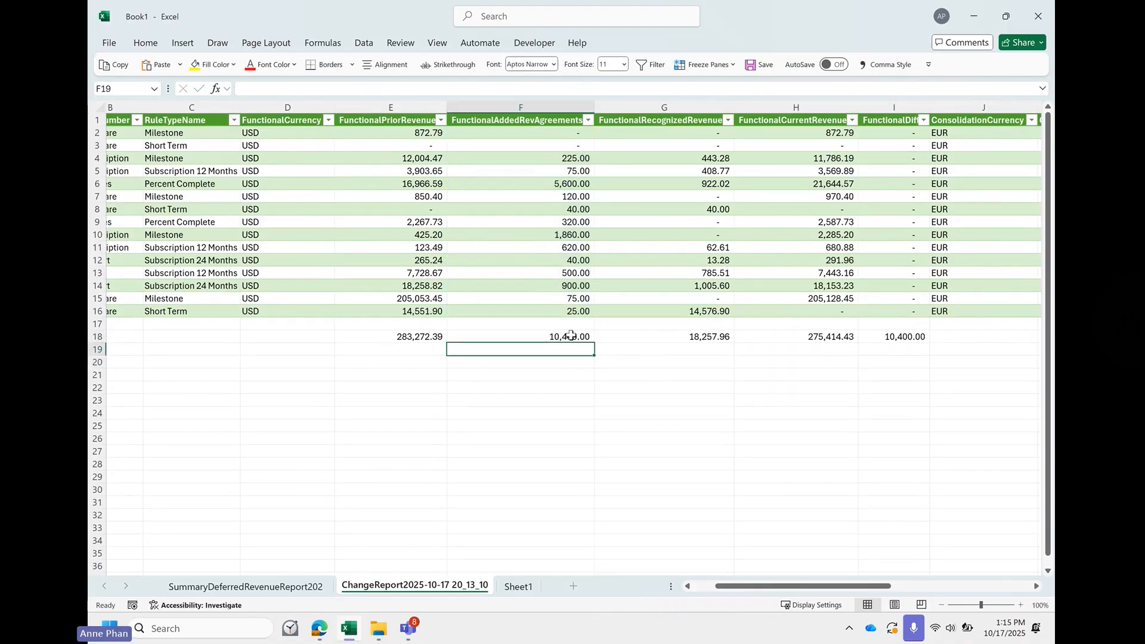
left_click(569, 337)
left_click_drag(587, 345, 912, 338)
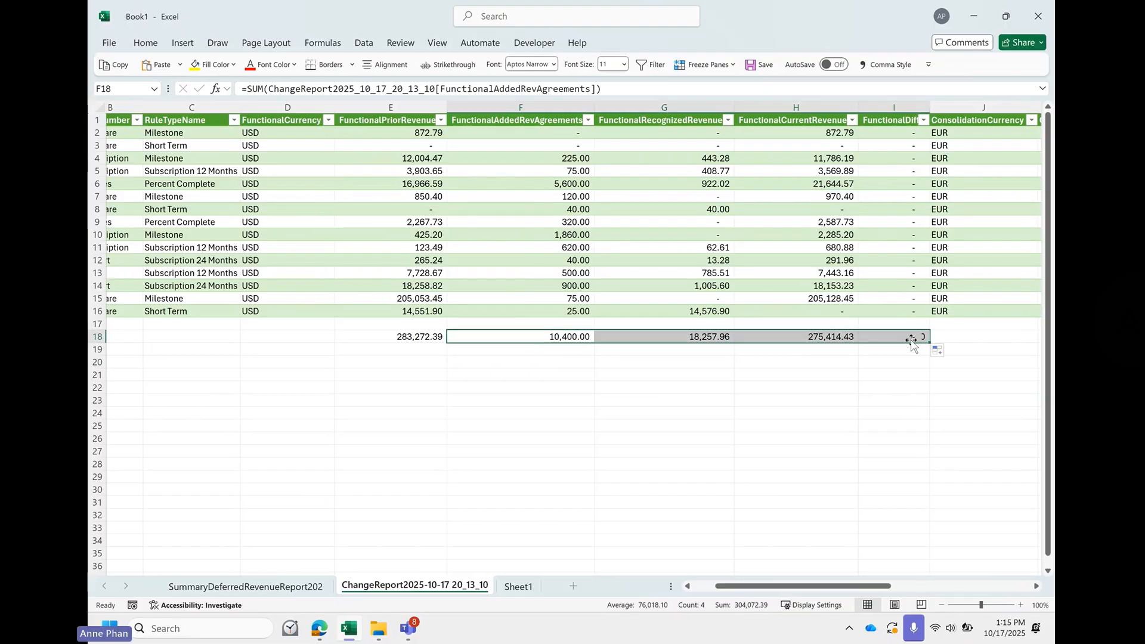
left_click(807, 414)
- Move the FunctionalPriorRevenue total from E18 to B20 and label it Beginning in A20
scroll(809, 419, "left", 2)
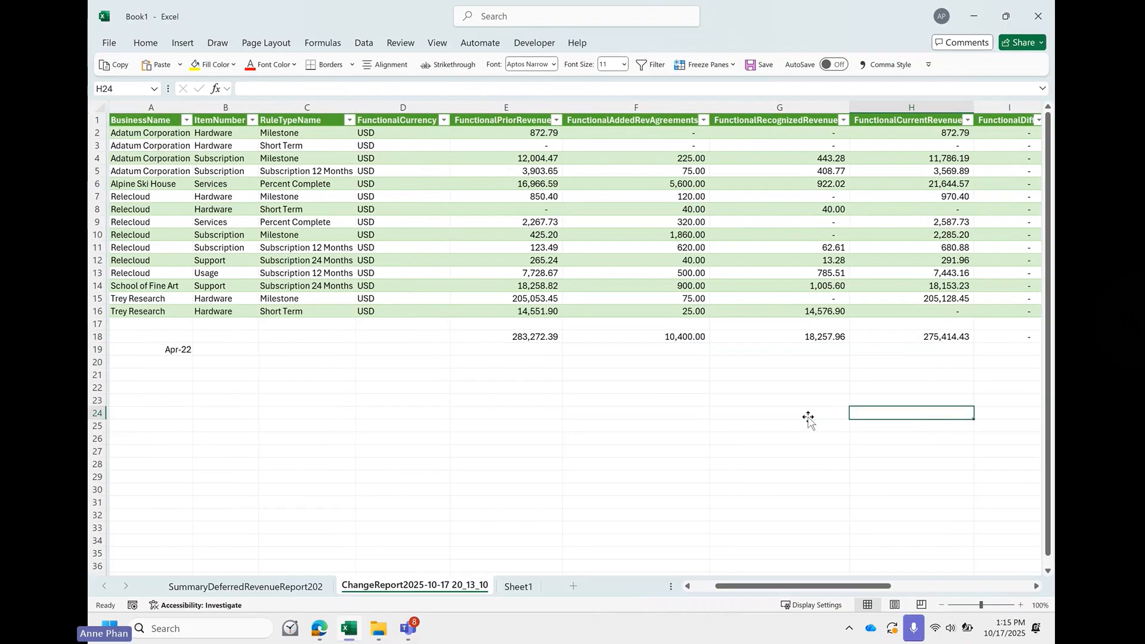
left_click(525, 338)
left_click_drag(518, 344, 232, 363)
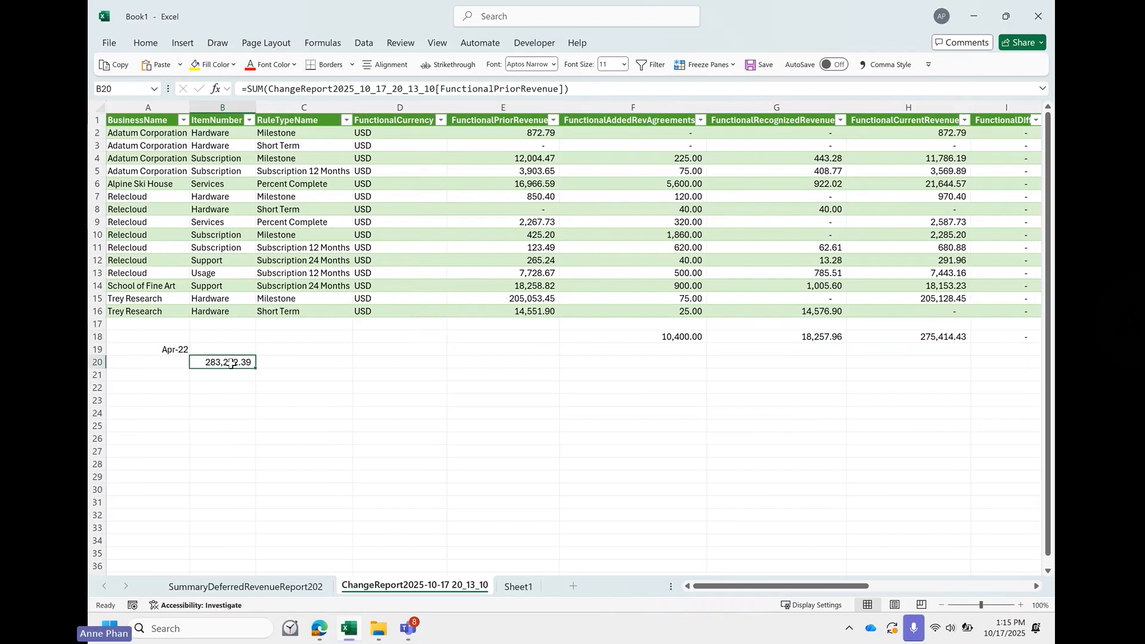
left_click(136, 364)
type("Be")
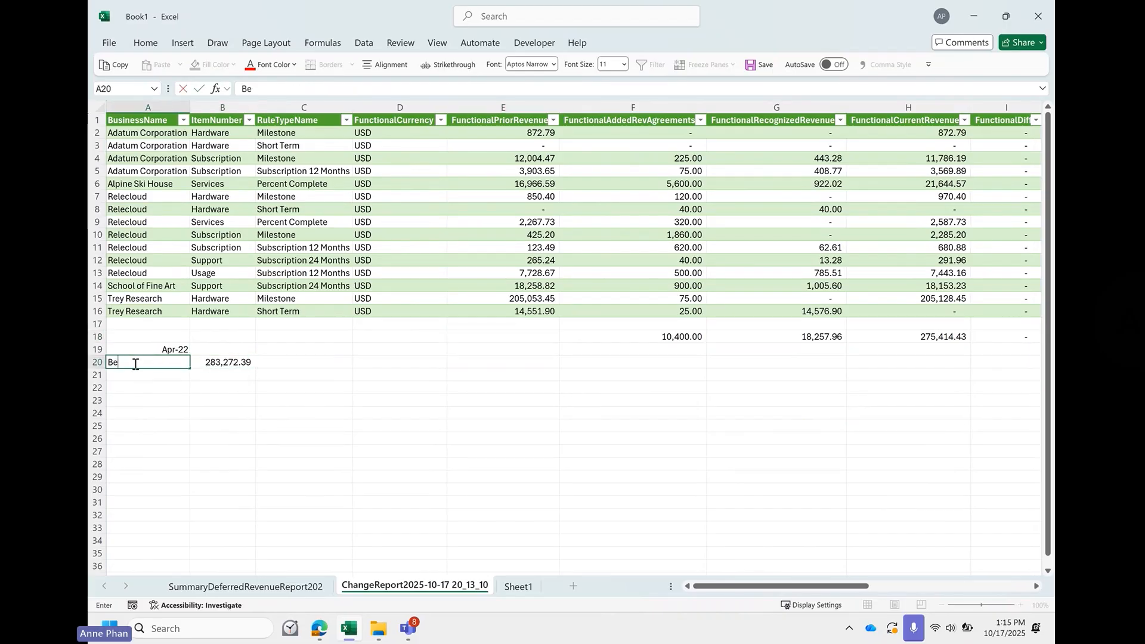
type("ginning")
key("Return")
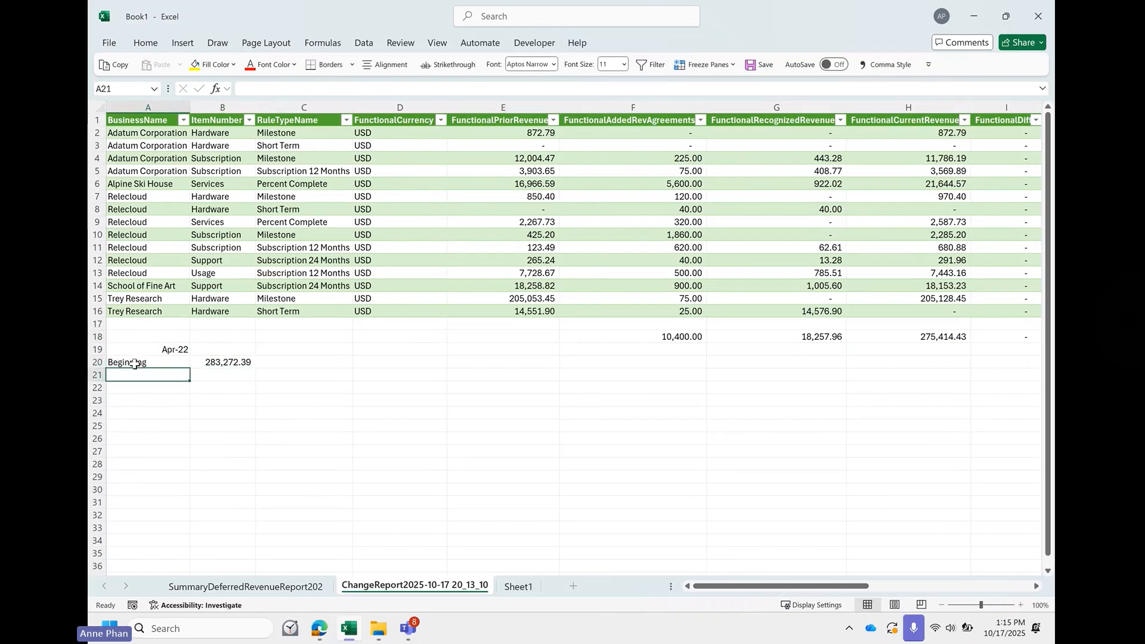
- Enter the labels Added RA in A21, Recognized Revenue in A22, Ending Balance in A23 and System End in A25
type("Added RA")
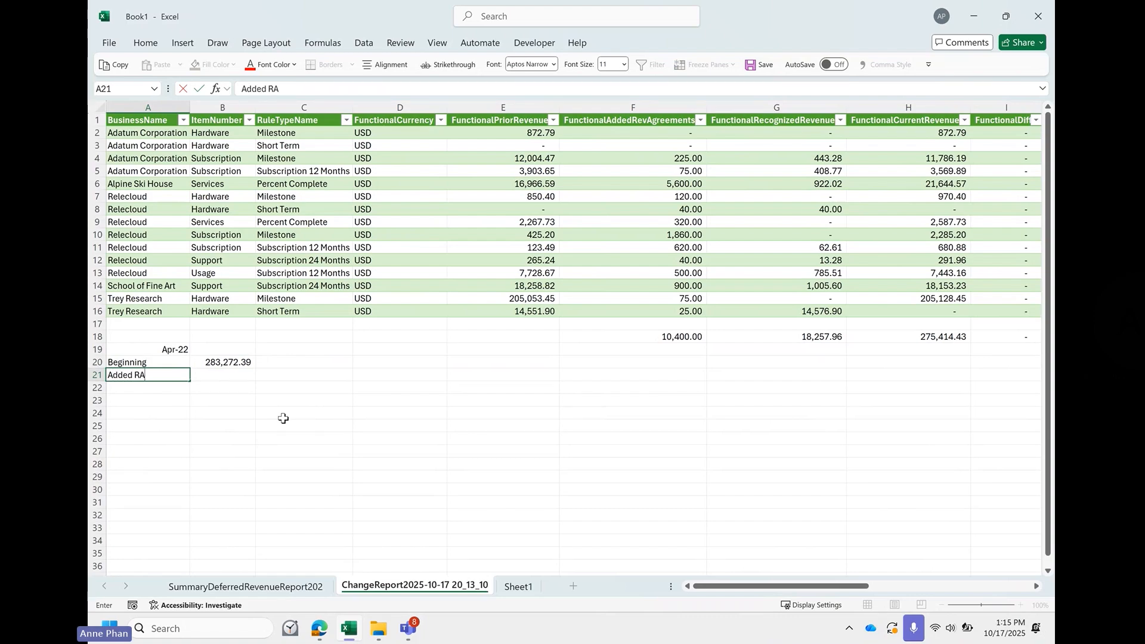
key("Return")
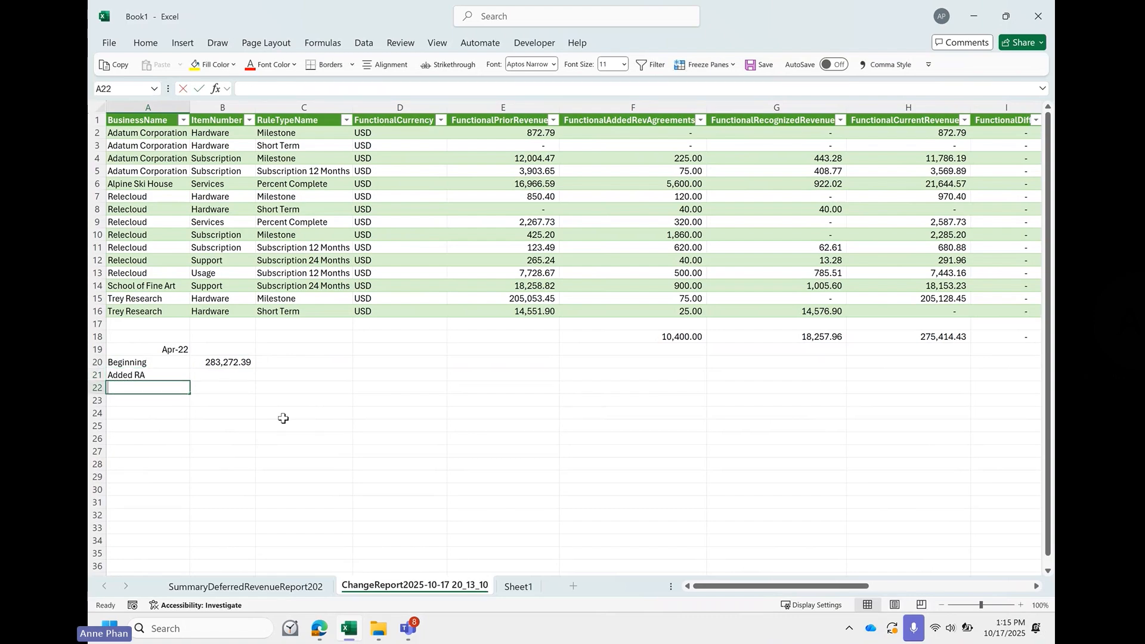
type("Recognoized Ren")
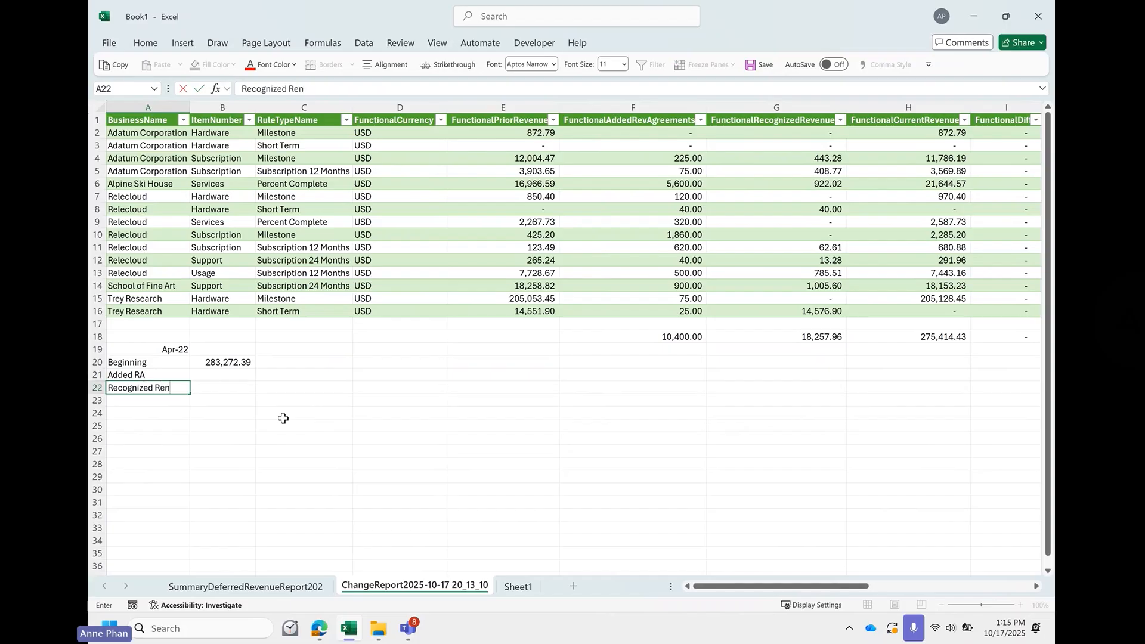
key("BackSpace")
type("e")
key("BackSpace")
type("venue")
key("Return")
type("Ending Bala")
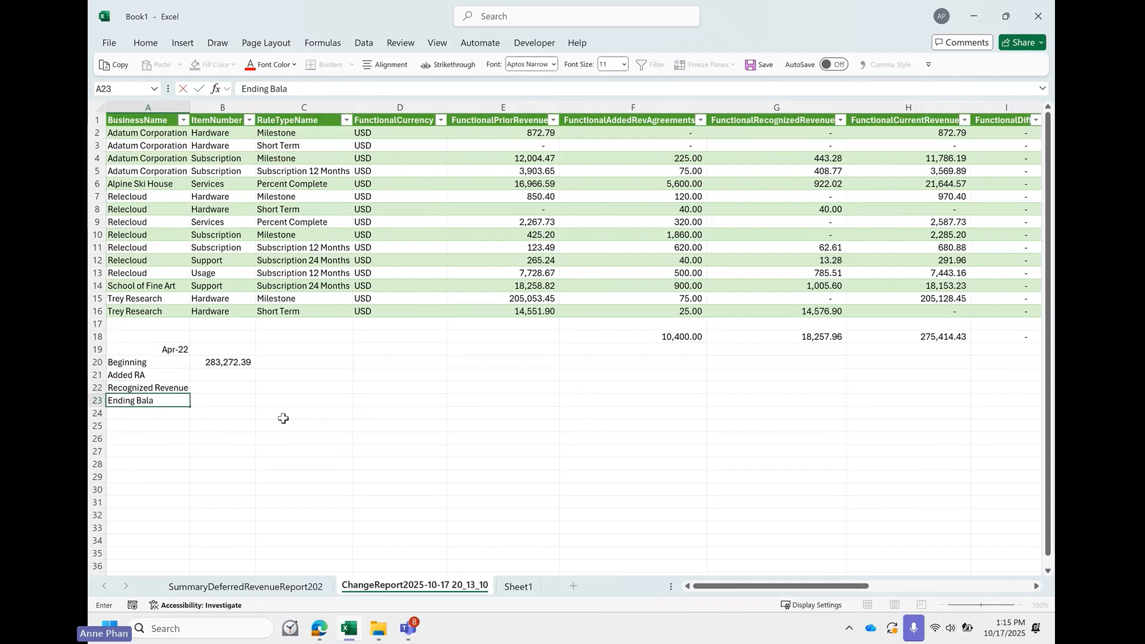
type("nce")
key("Return")
key("Return")
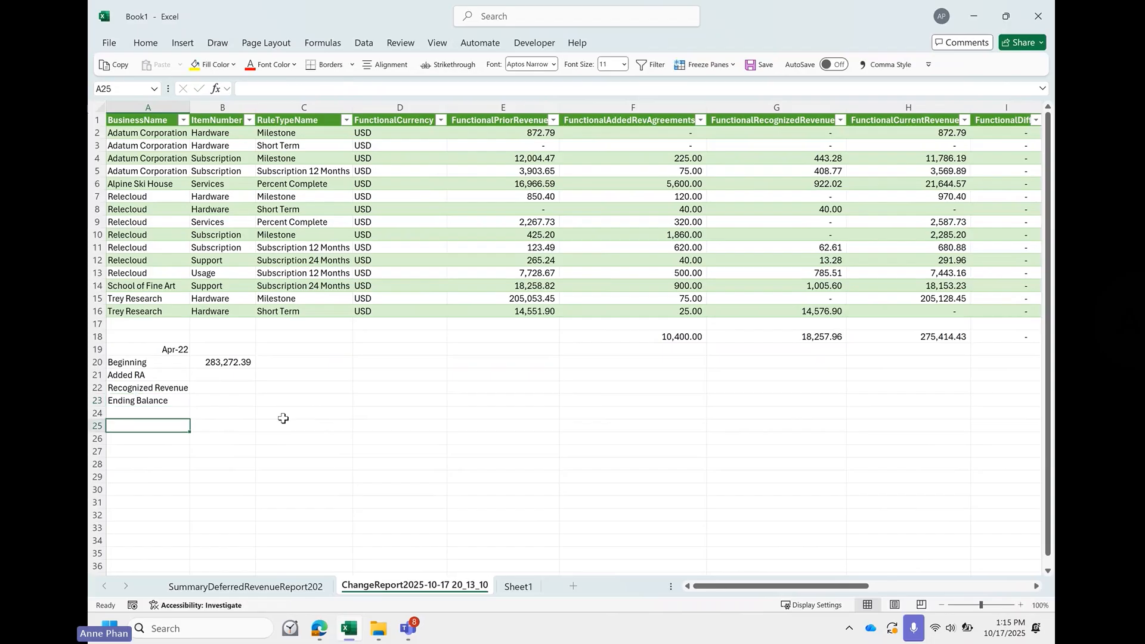
type("System End")
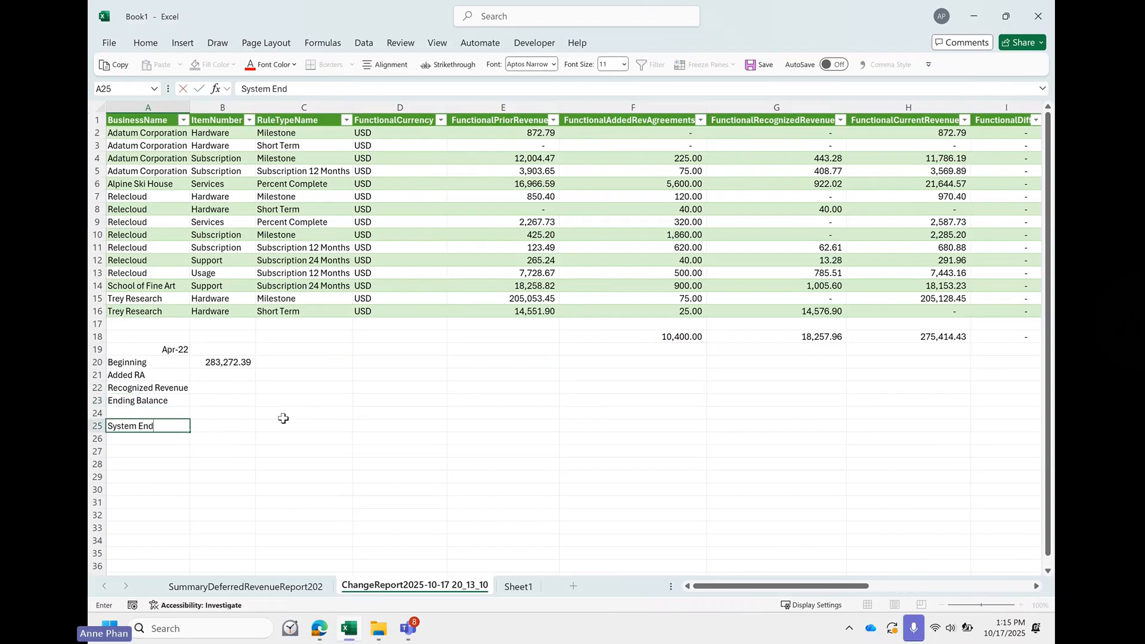
key("Return")
- Move the totals from F18 to B21, G18 to B22 and H18 to B25, beside their matching labels
left_click(658, 337)
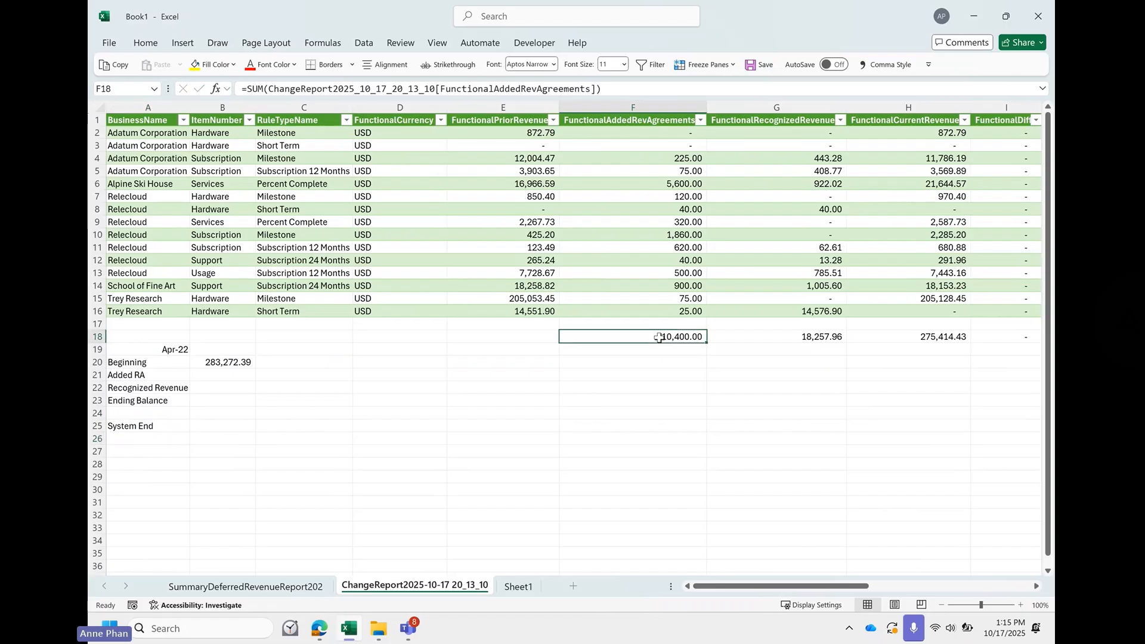
left_click_drag(653, 341, 238, 377)
left_click(793, 337)
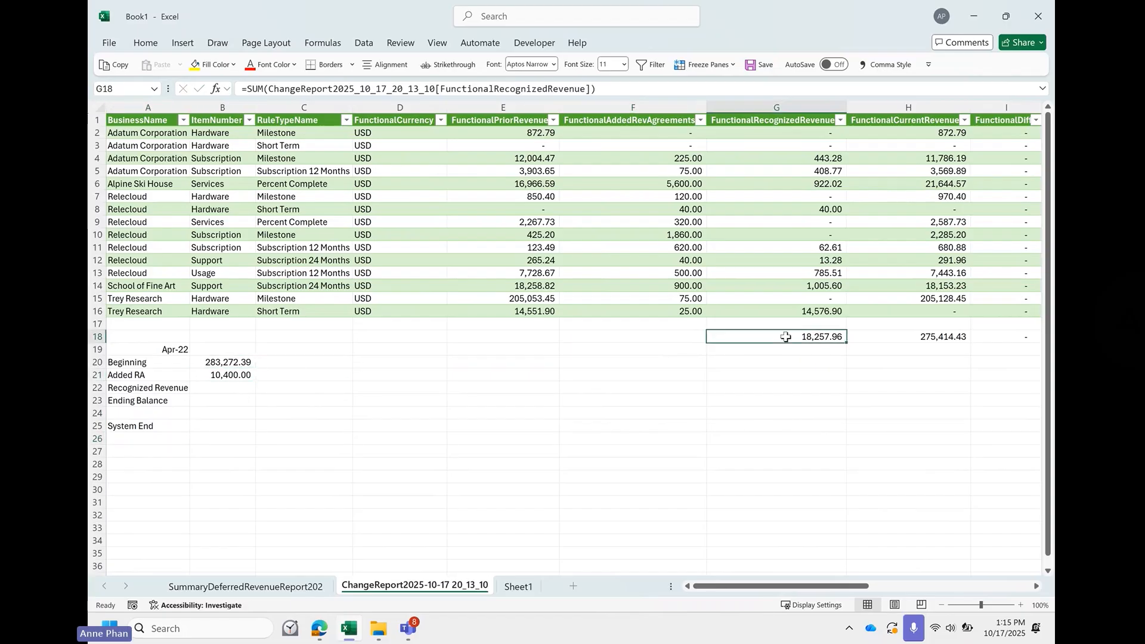
left_click_drag(800, 342, 227, 394)
left_click(881, 335)
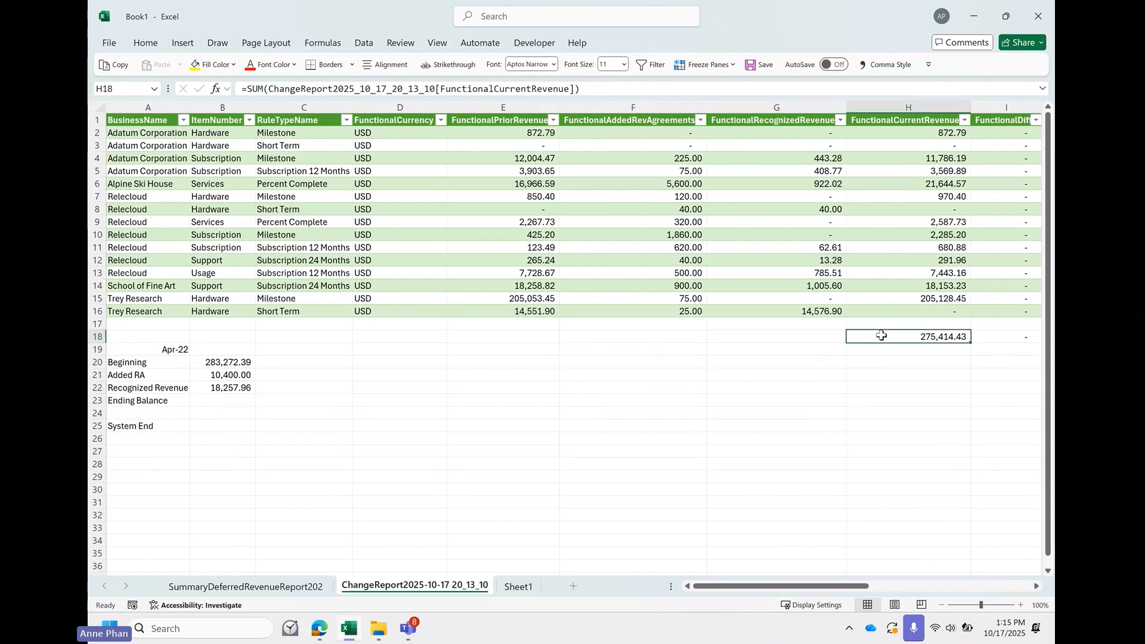
left_click_drag(894, 343, 226, 429)
- Calculate the Ending Balance in B23 as B20 plus B21 minus B22
left_click(216, 398)
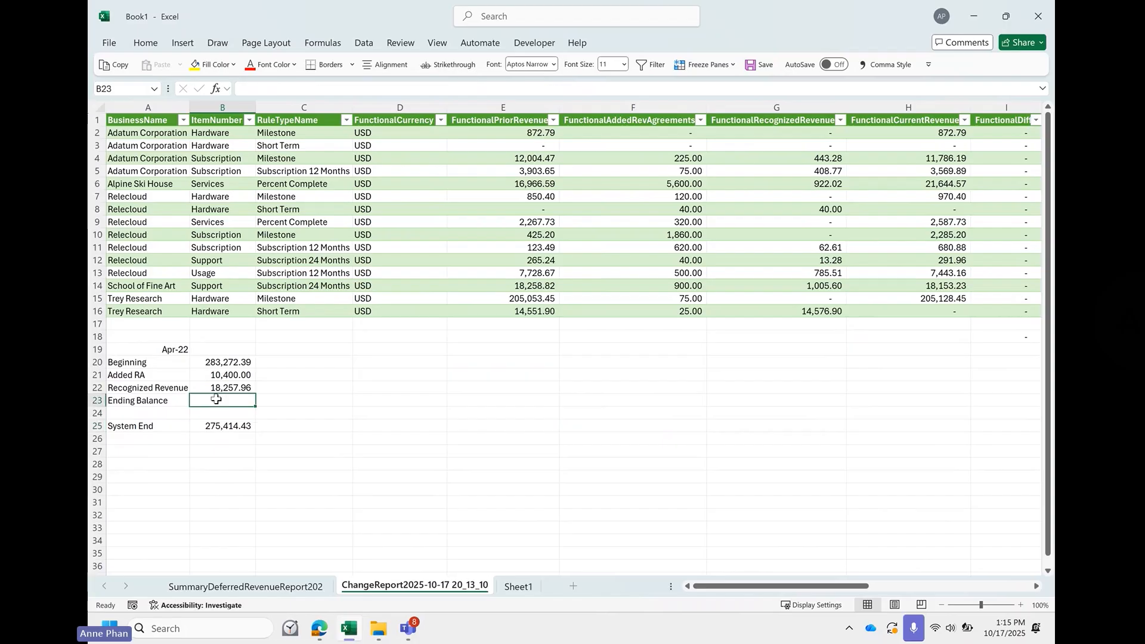
type("=")
key("Up")
key("Up")
key("Up")
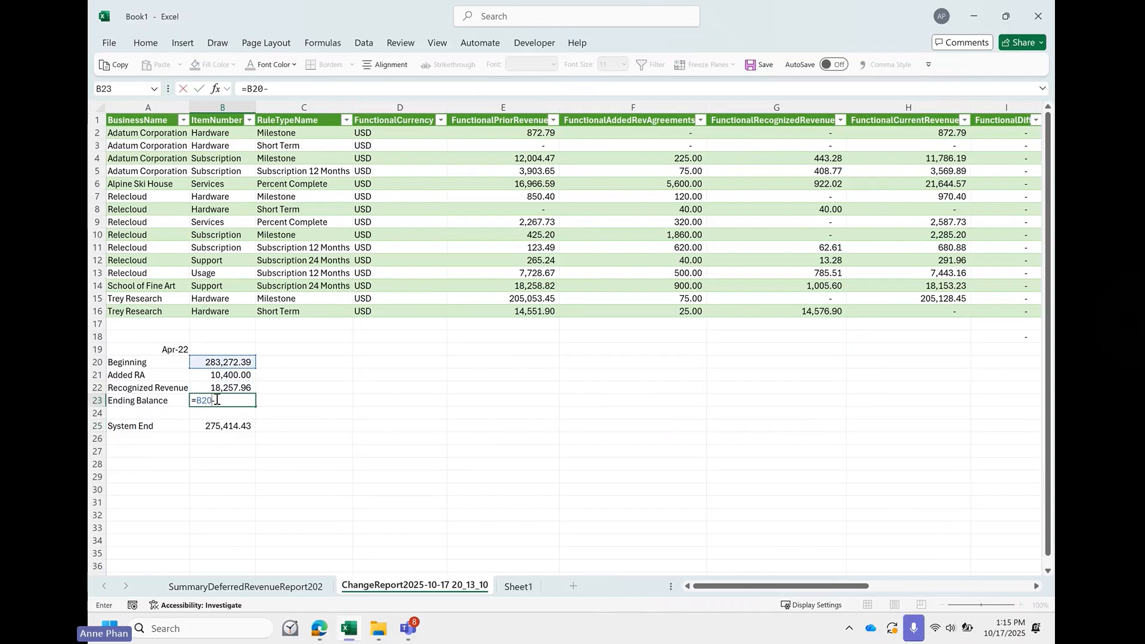
type("+")
key("Up")
key("Up")
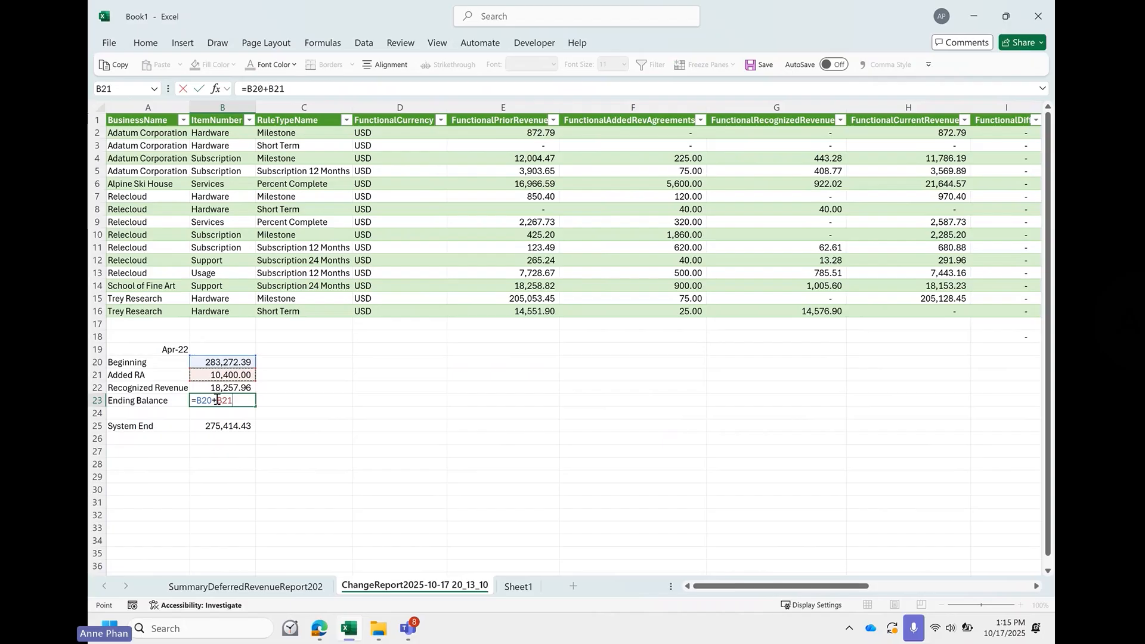
key("Up")
key("Return")
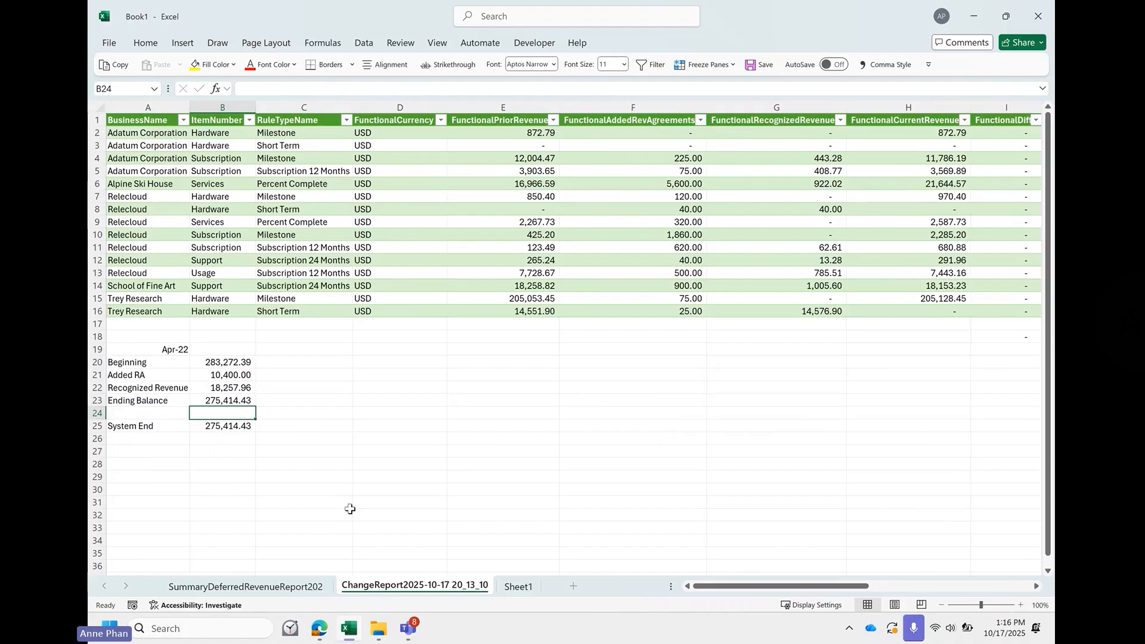
- Switch to the RevenueLens Change Report in the browser and generate its summary
mouse_move(319, 628)
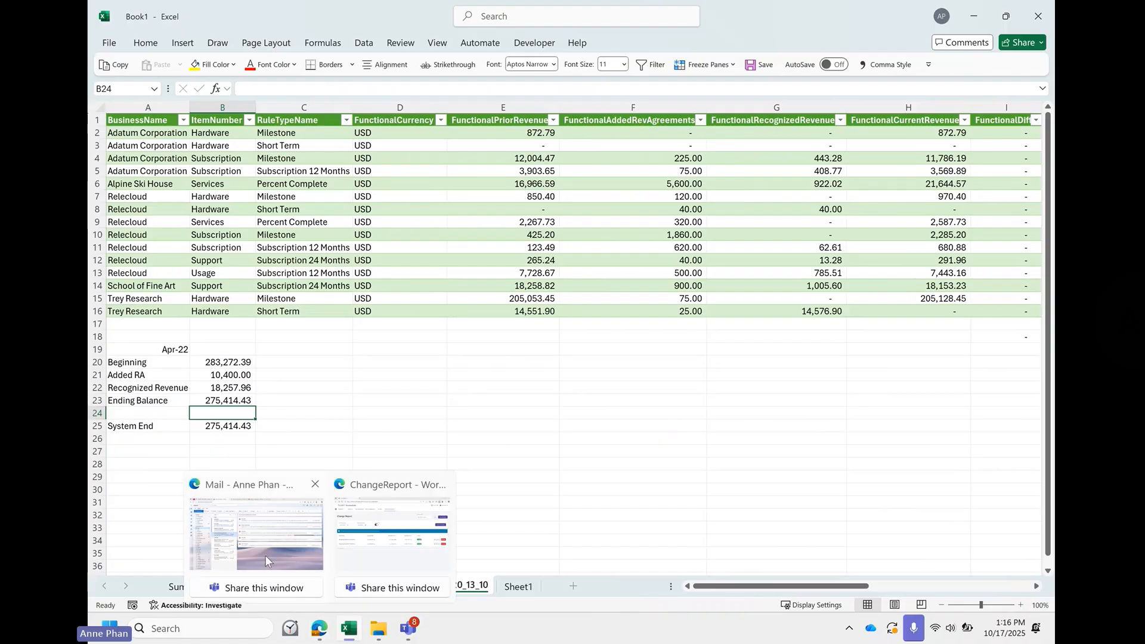
left_click(383, 554)
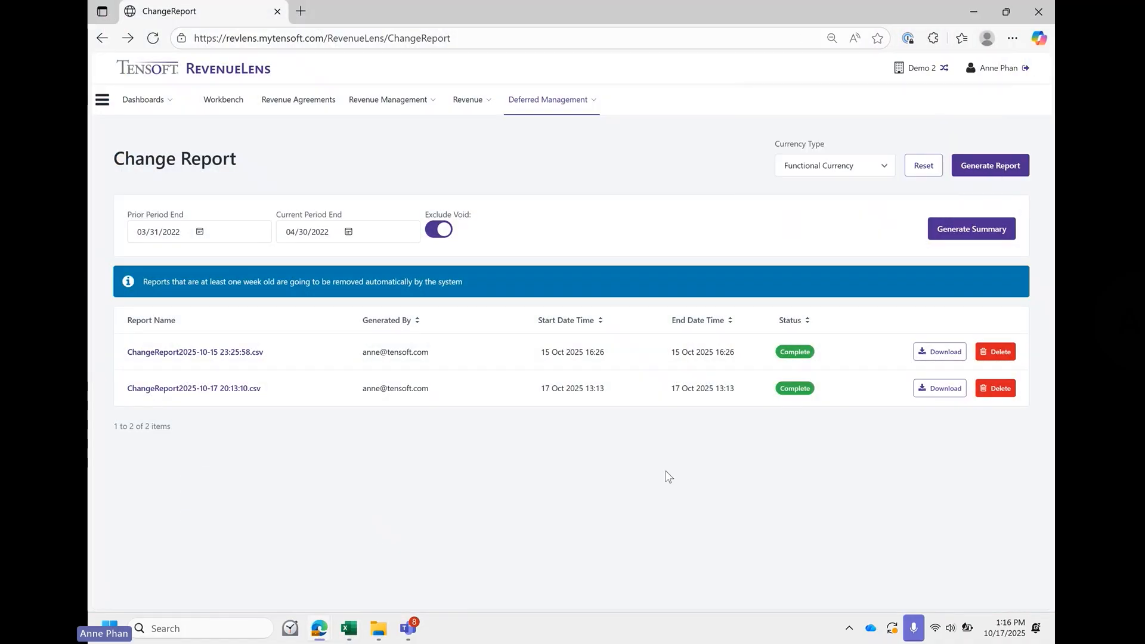
left_click(992, 230)
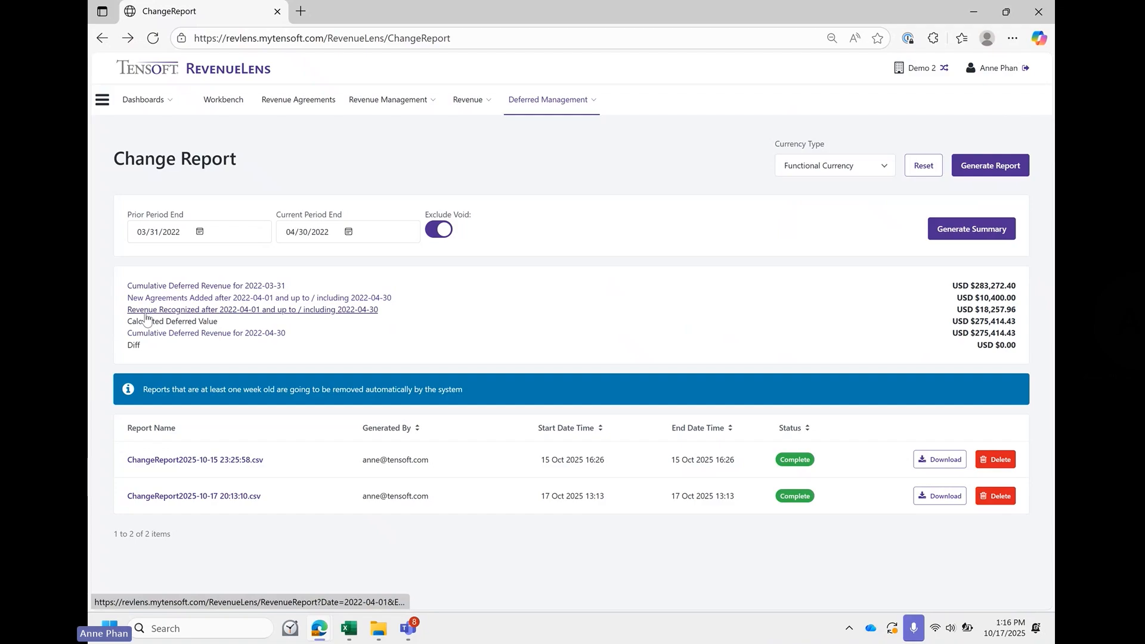
- Open the summary's Revenue Recognized report, exclude zero and void entries, and generate it with the Detail report type
left_click(327, 321)
left_click(940, 252)
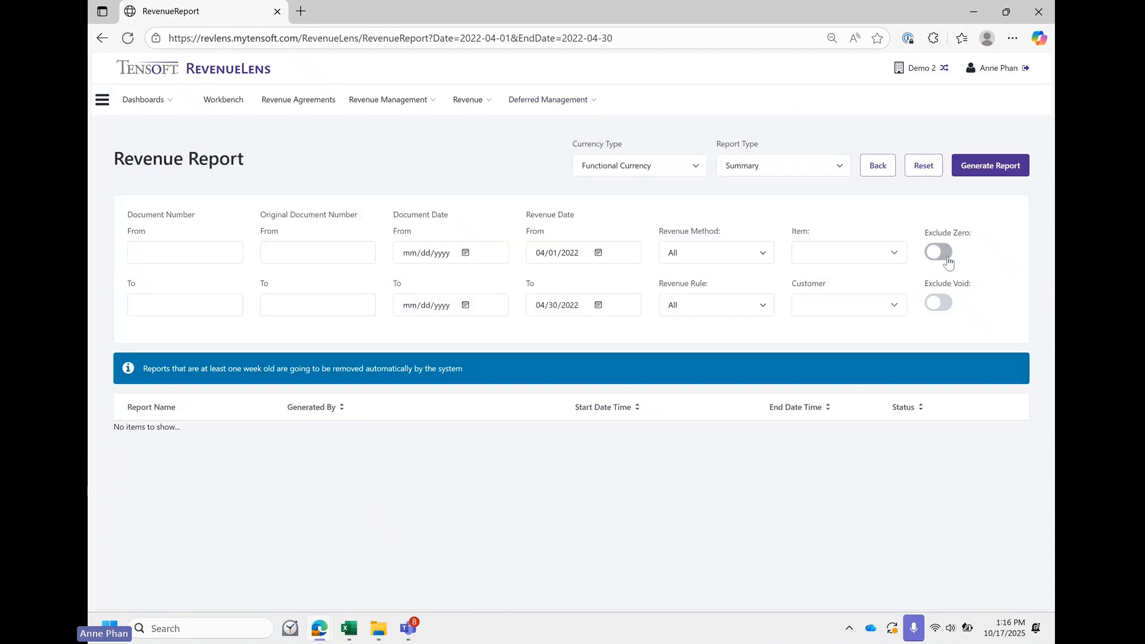
left_click(949, 306)
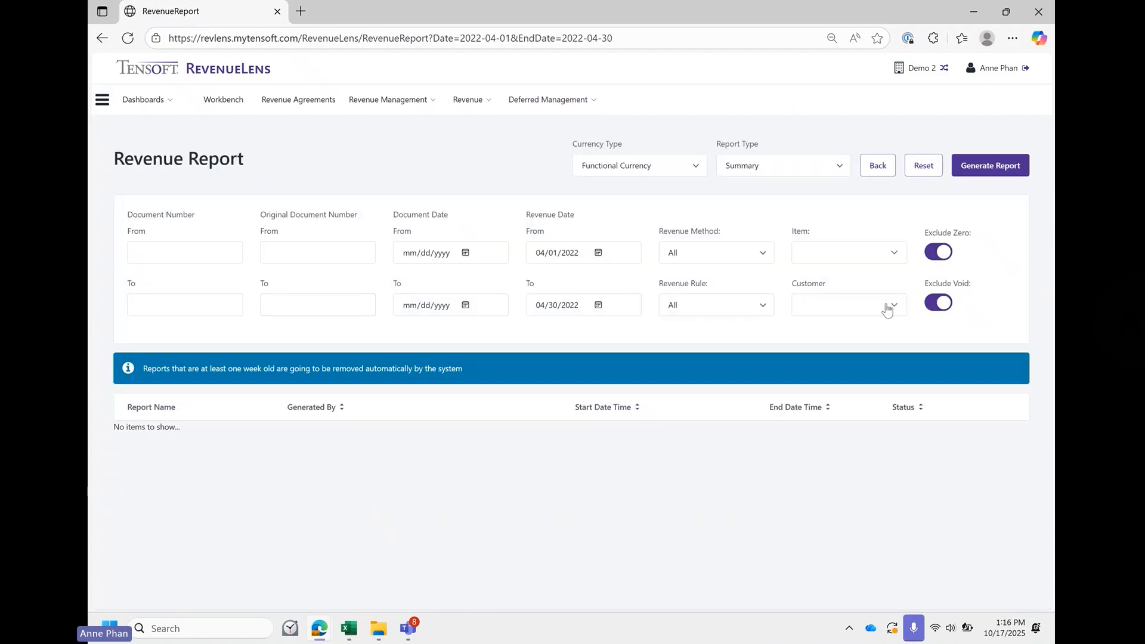
left_click(761, 170)
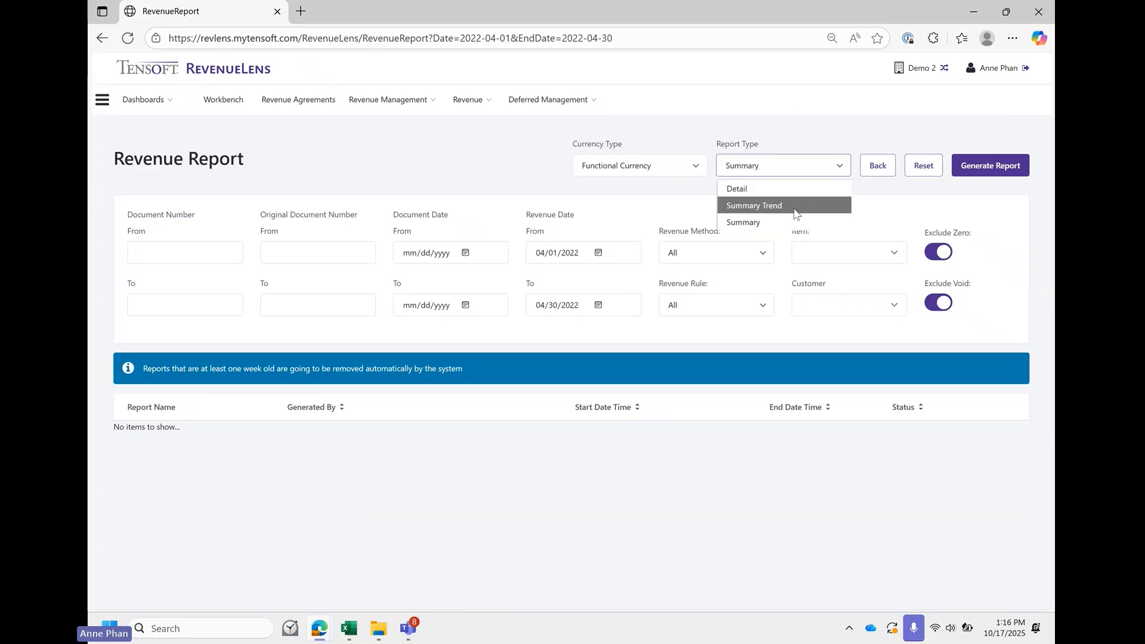
left_click(776, 192)
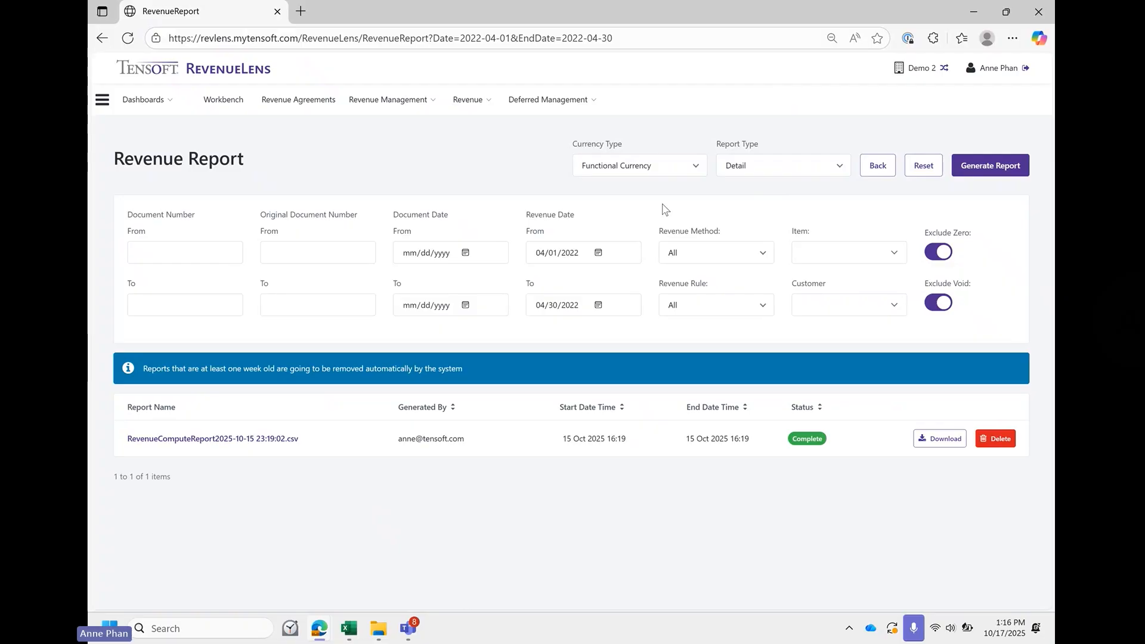
left_click(978, 170)
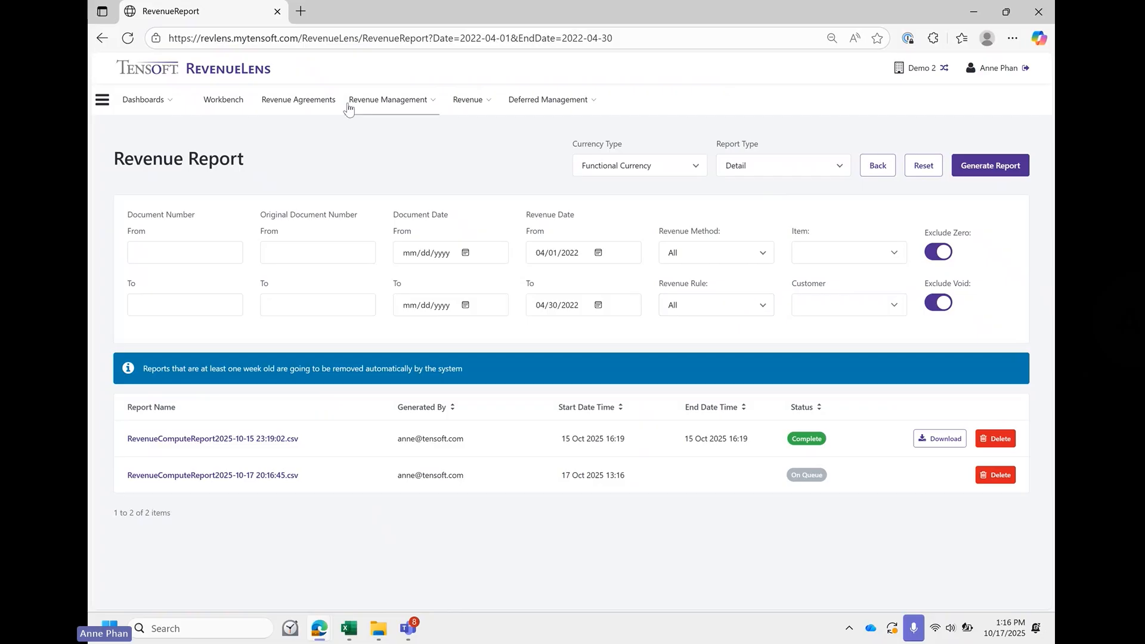
left_click(128, 40)
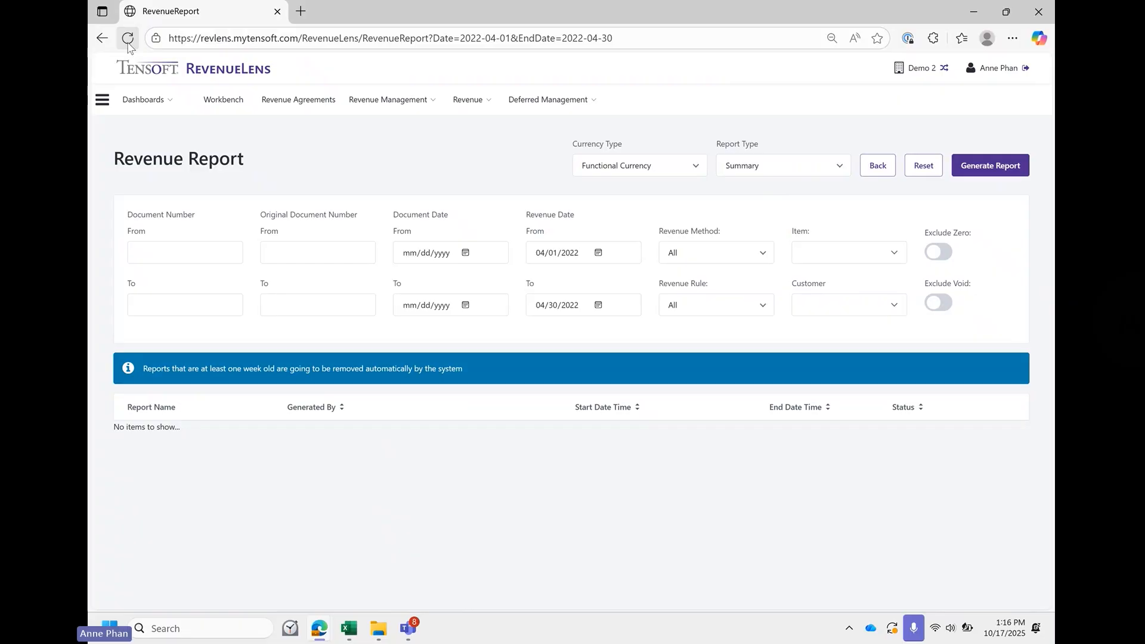
left_click(765, 176)
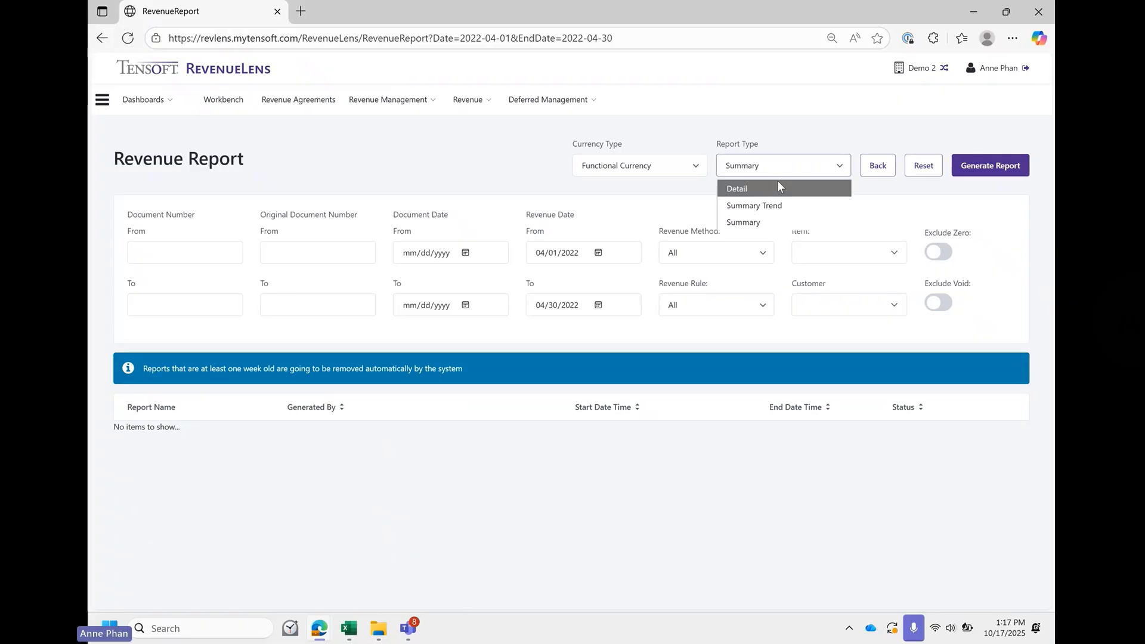
left_click(778, 190)
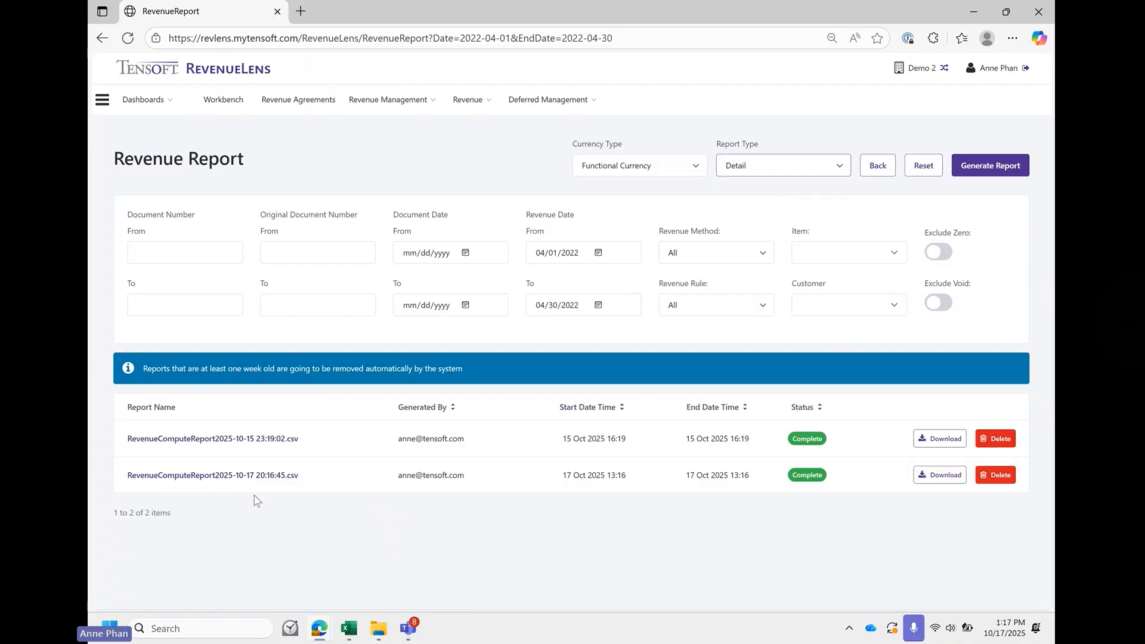
left_click(940, 477)
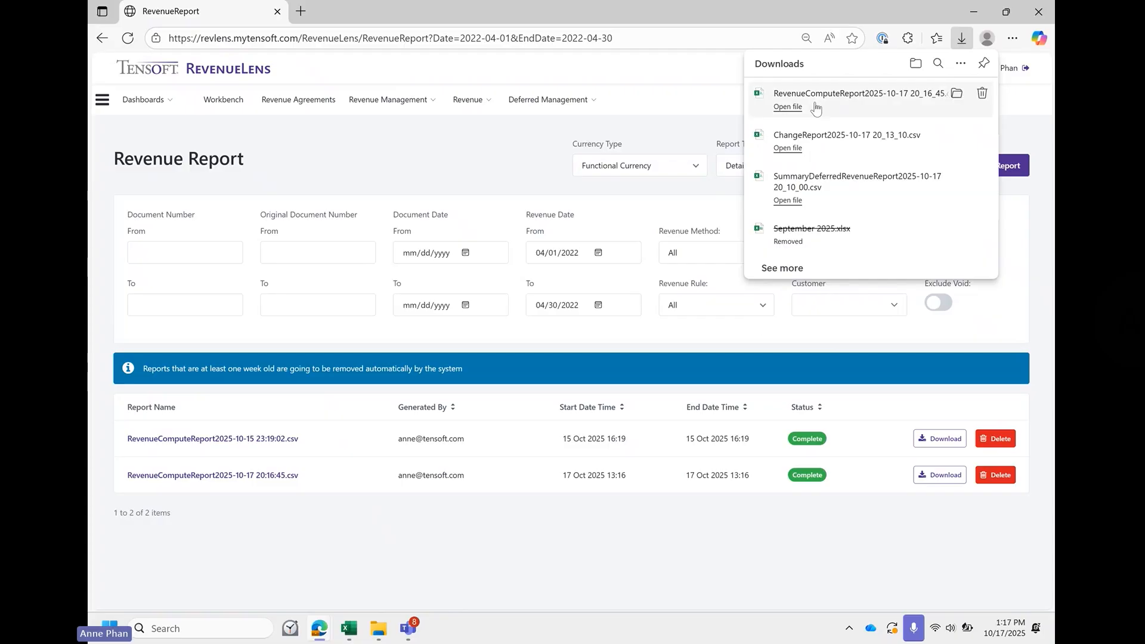
mouse_move(348, 629)
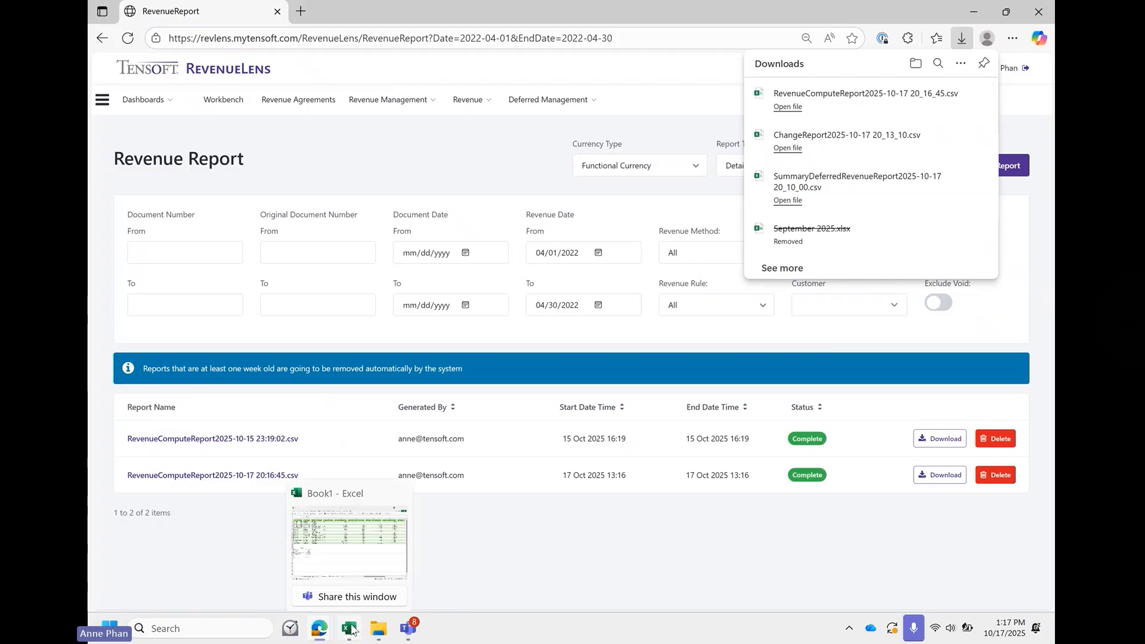
left_click(349, 546)
left_click(517, 586)
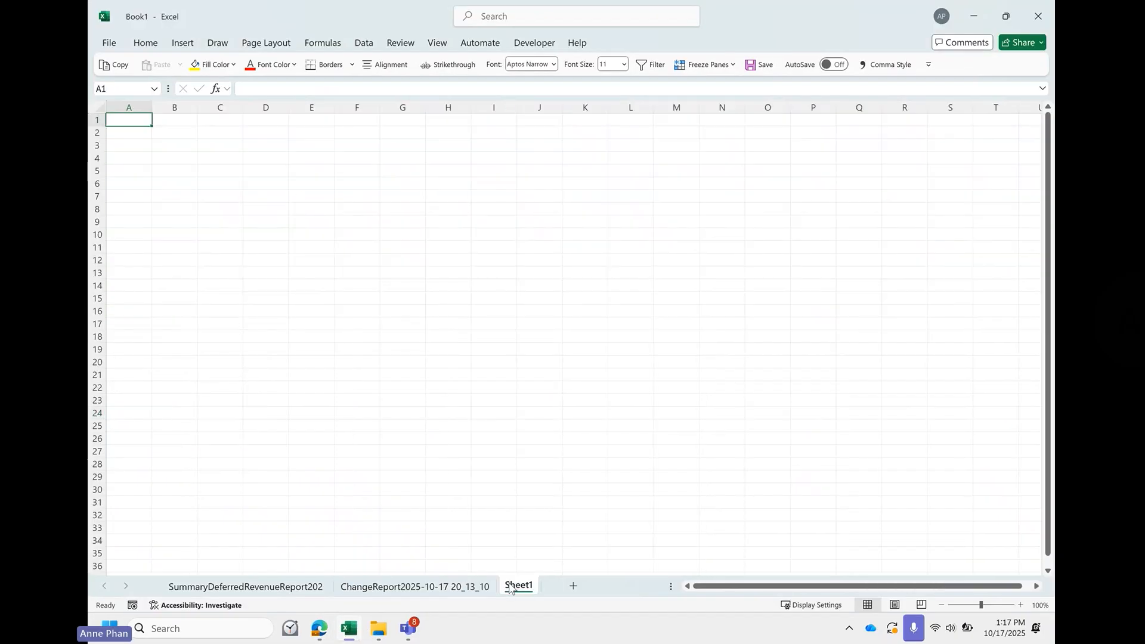
left_click(364, 43)
left_click(186, 65)
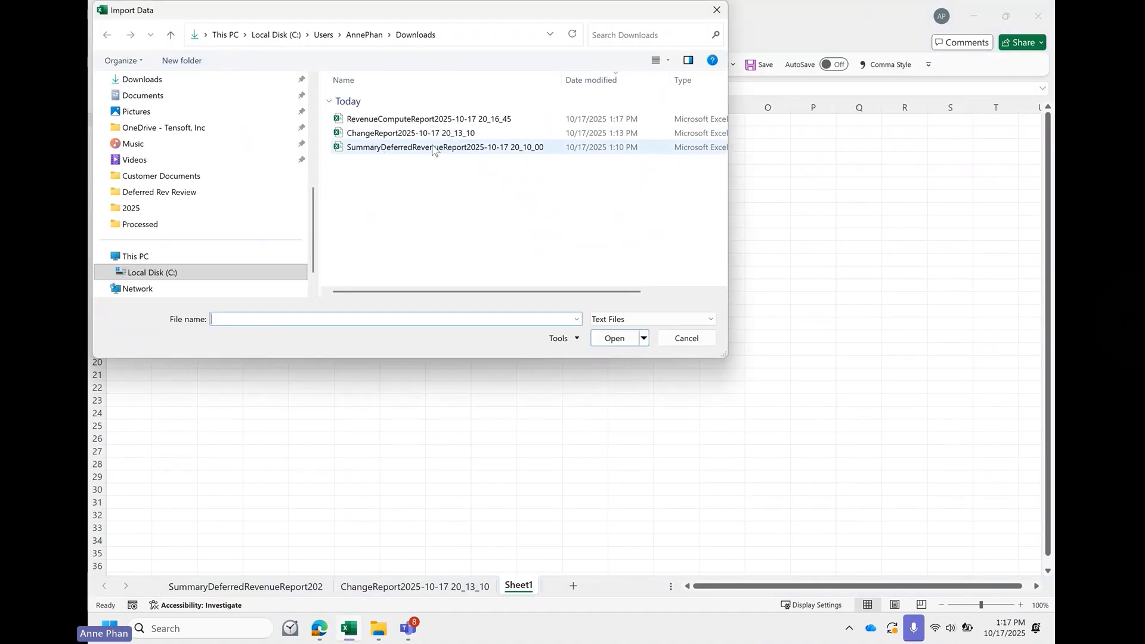
left_click(463, 121)
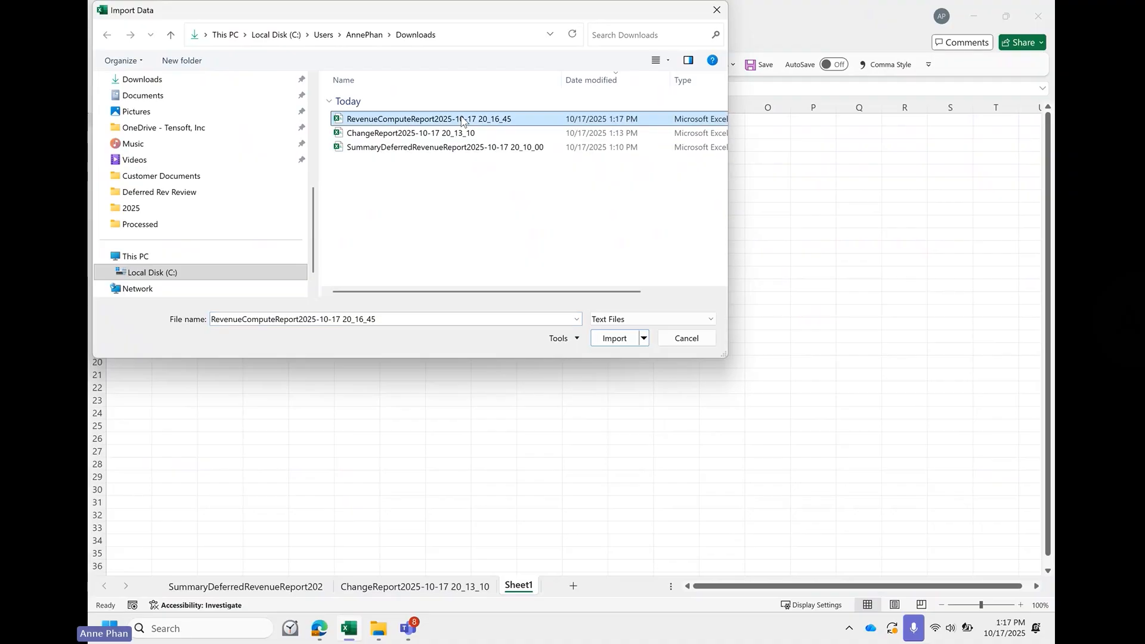
left_click(607, 338)
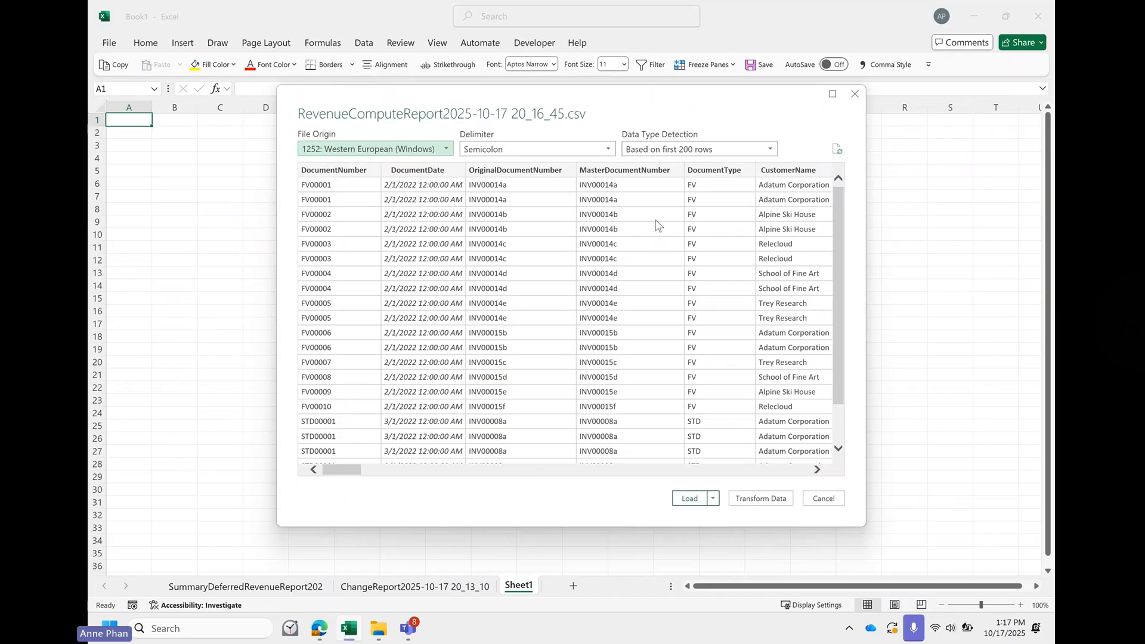
left_click(689, 497)
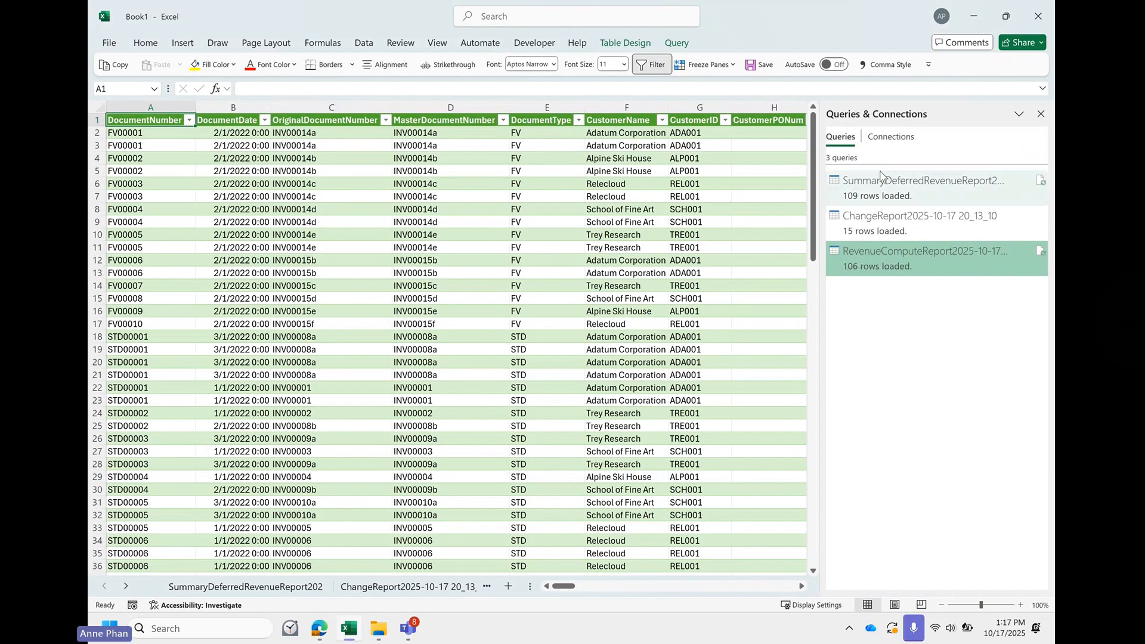
left_click(1040, 114)
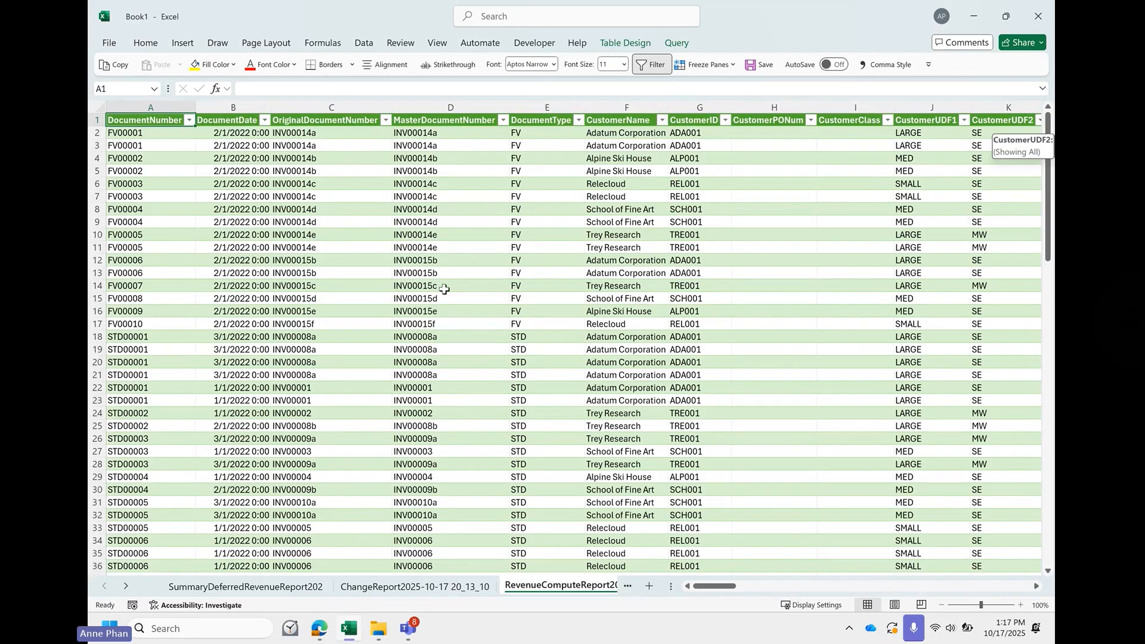
- Insert a PivotTable on a new worksheet from the imported RevenueComputeReport table
scroll(444, 289, "right", 5)
scroll(444, 289, "right", 2)
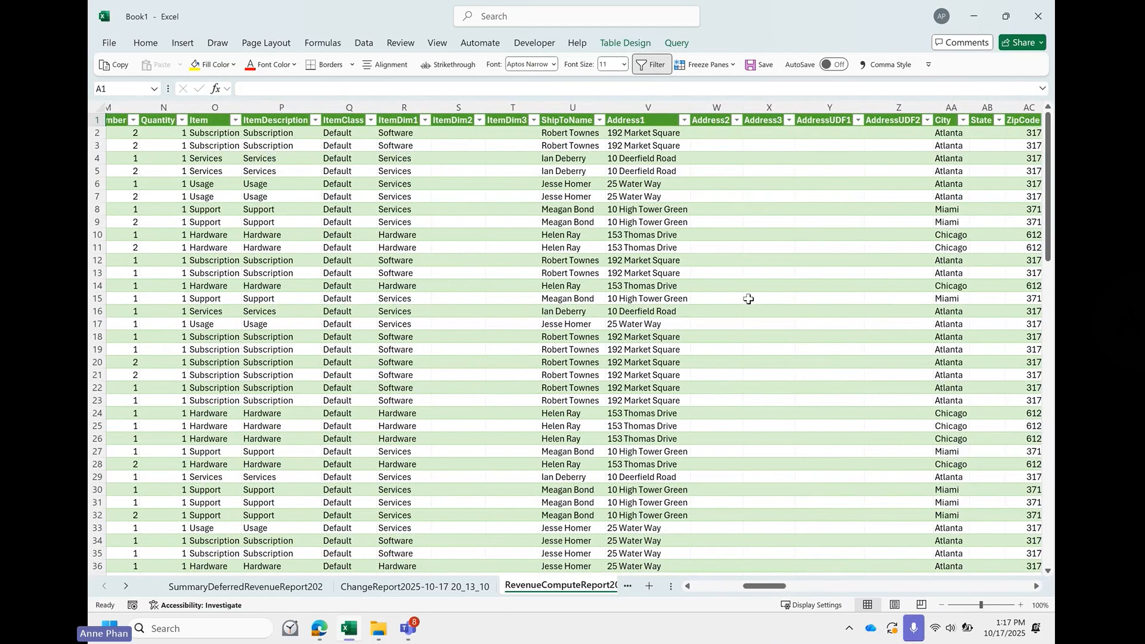
scroll(747, 299, "right", 10)
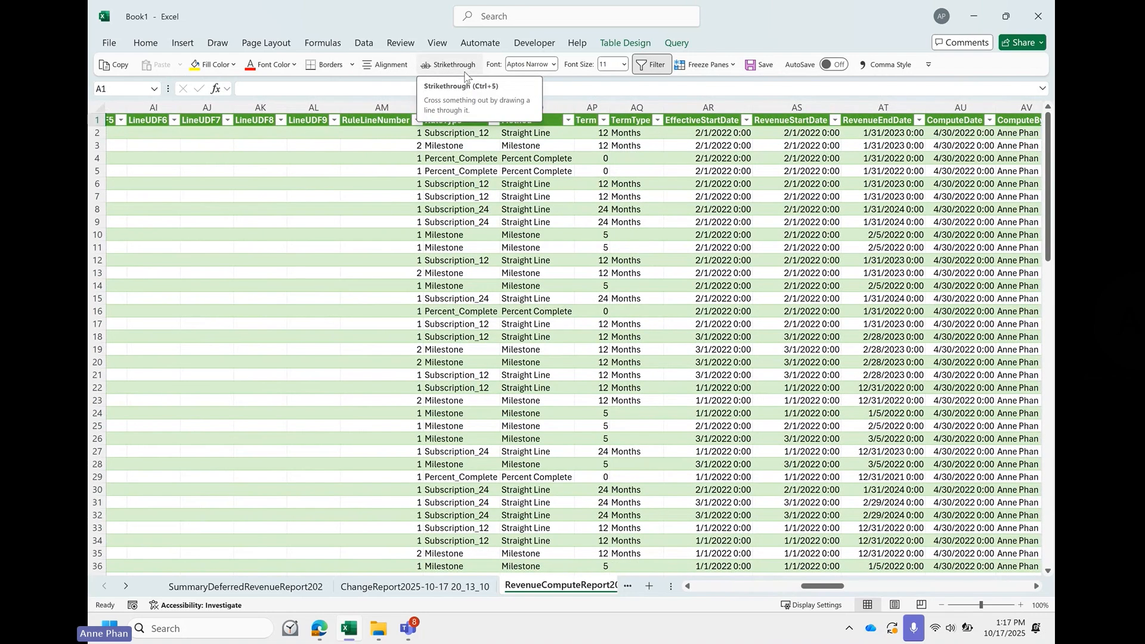
left_click(183, 46)
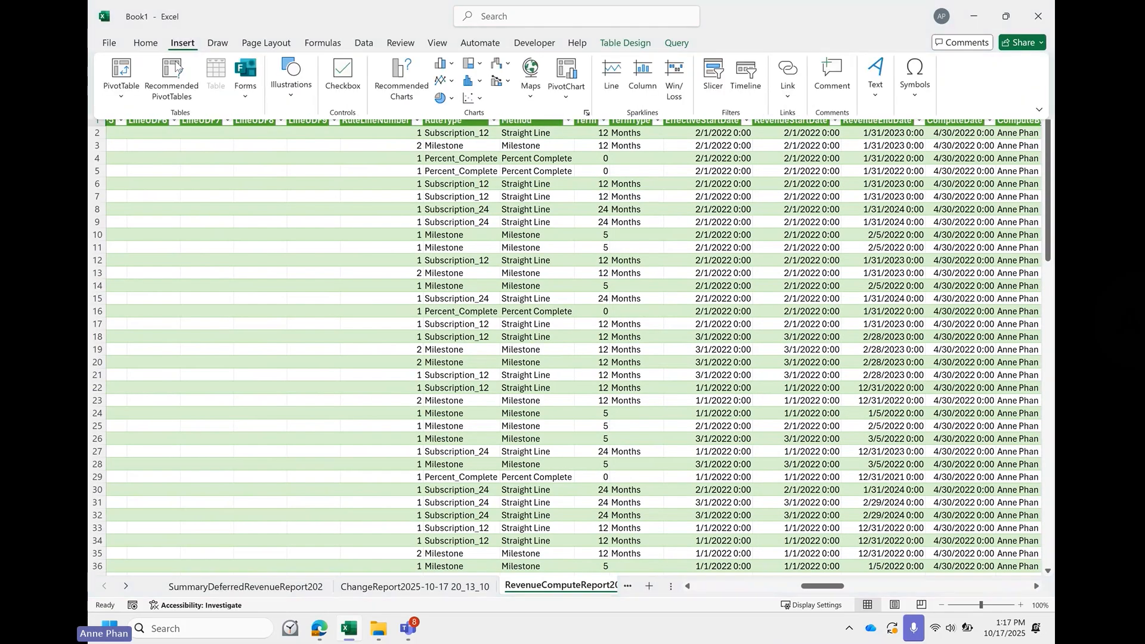
left_click(123, 72)
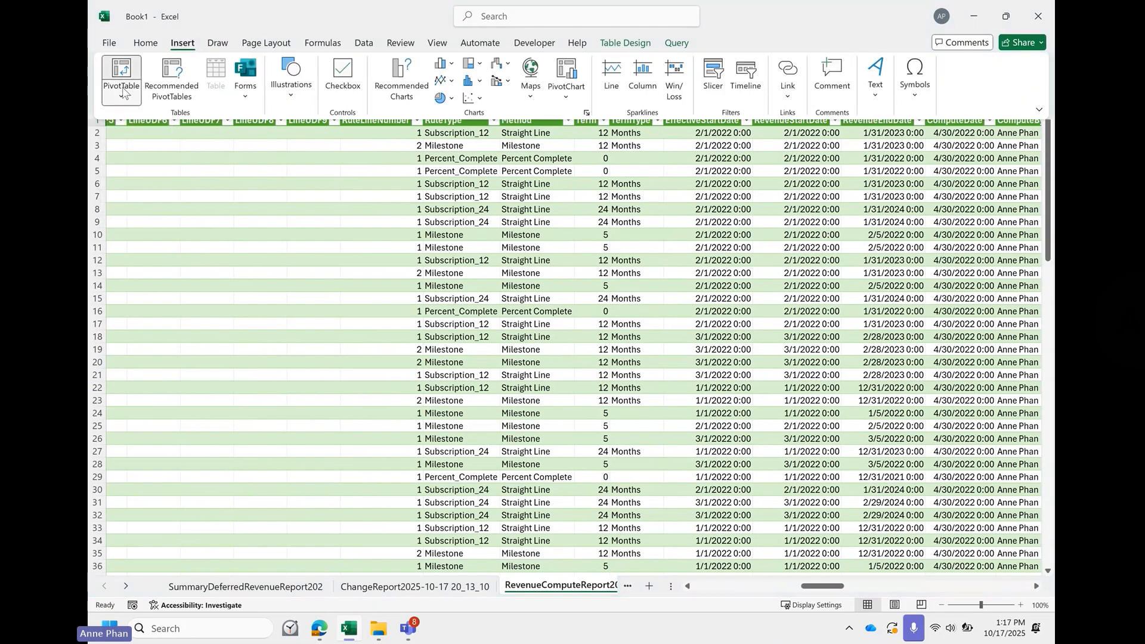
left_click(146, 116)
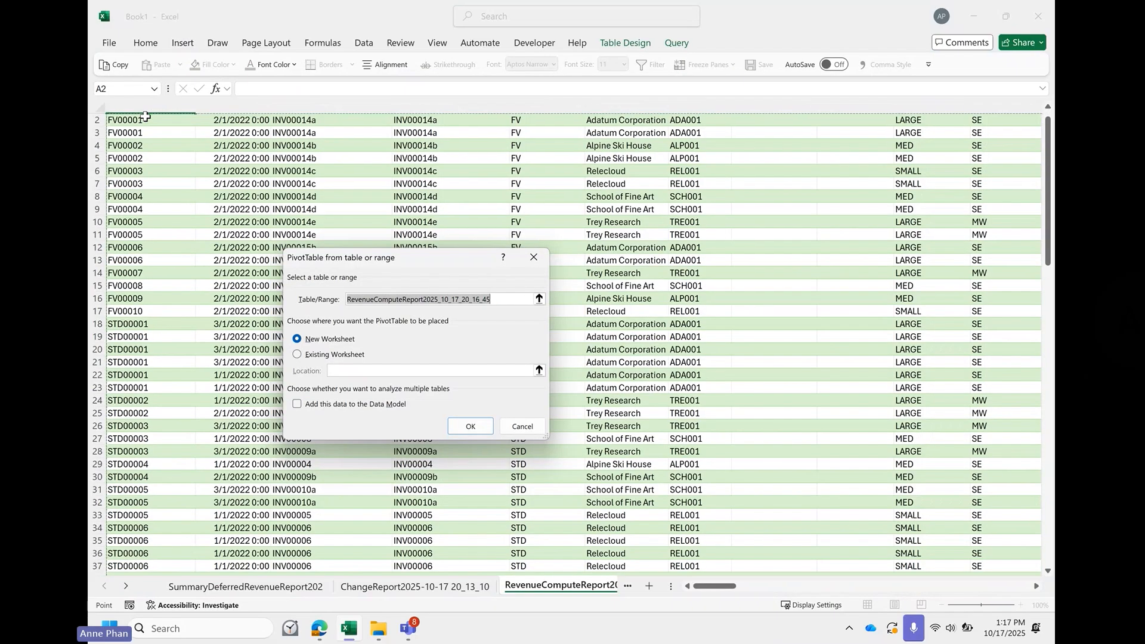
left_click(470, 427)
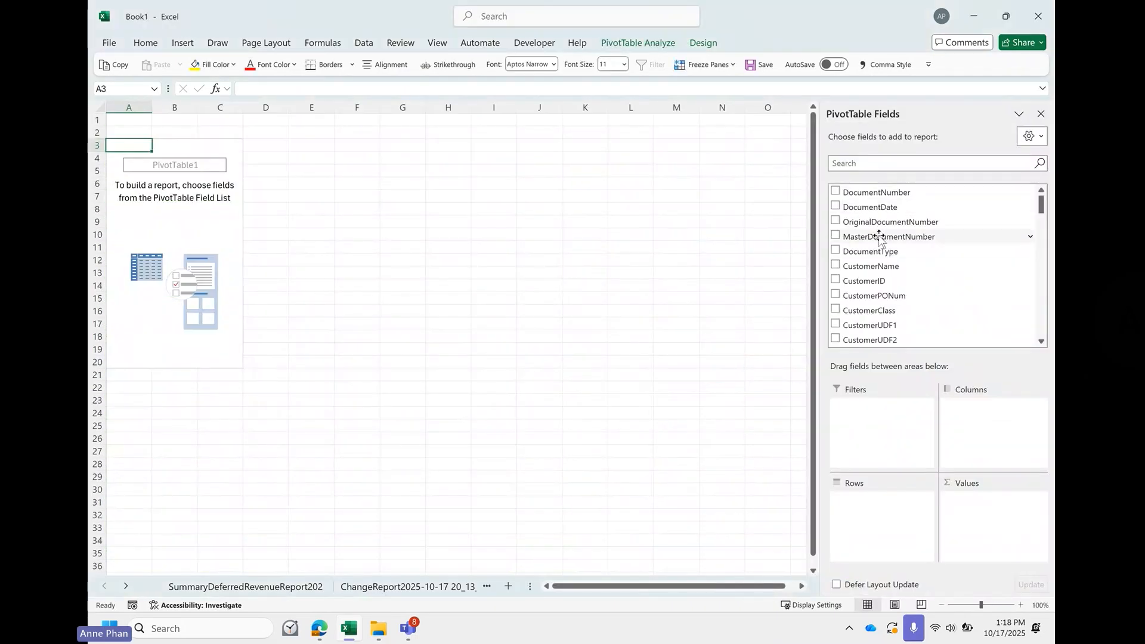
- Add CustomerName as the PivotTable rows and sum FunctionalRevenueOnDate as its values
left_click(835, 268)
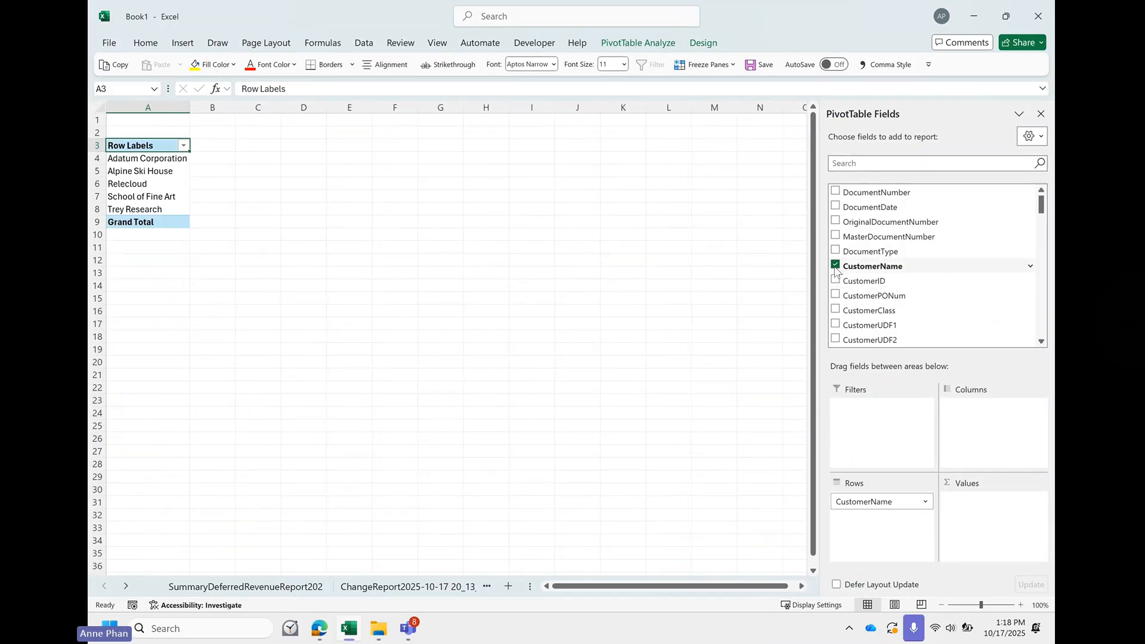
scroll(845, 293, "down", 1)
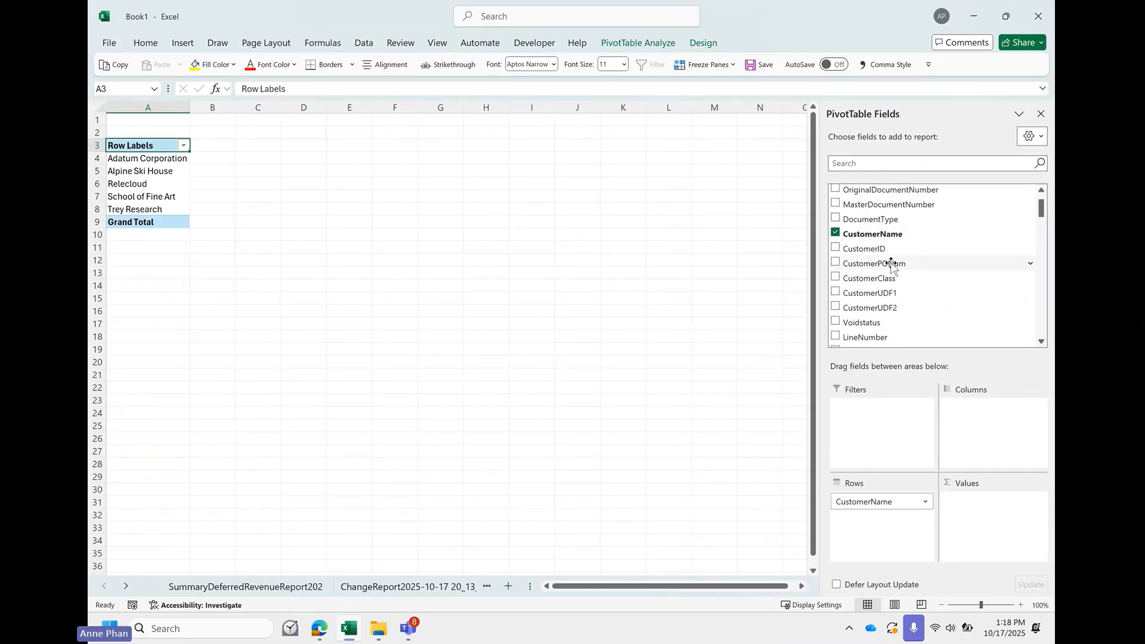
scroll(889, 261, "down", 5)
scroll(891, 263, "down", 10)
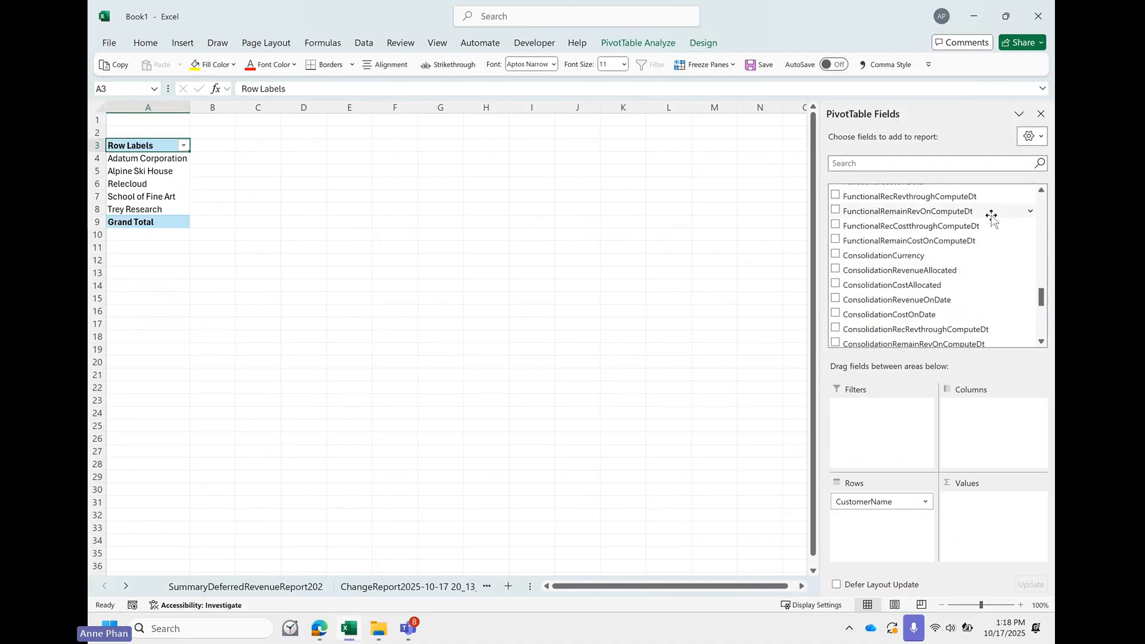
left_click(1041, 190)
left_click(1041, 191)
left_click(1041, 190)
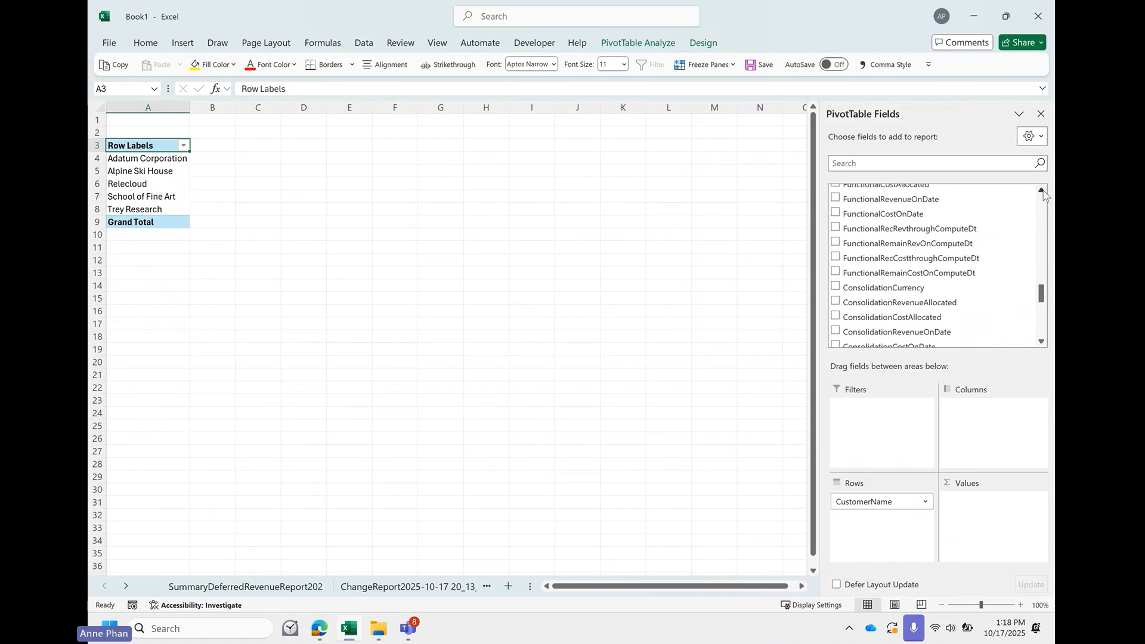
left_click(1041, 190)
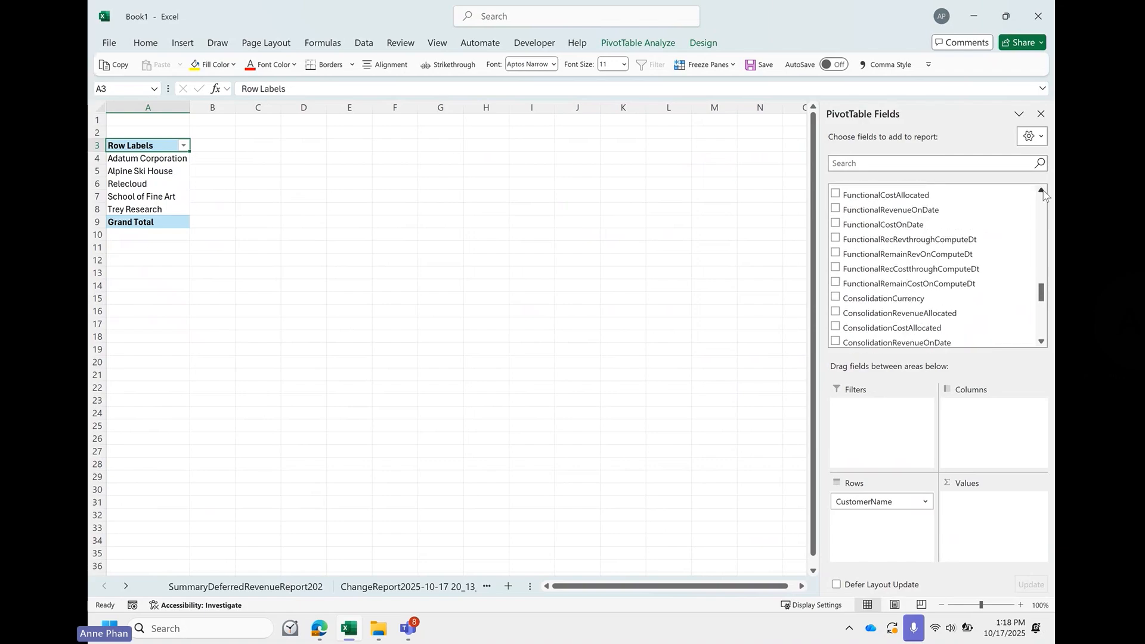
left_click(836, 209)
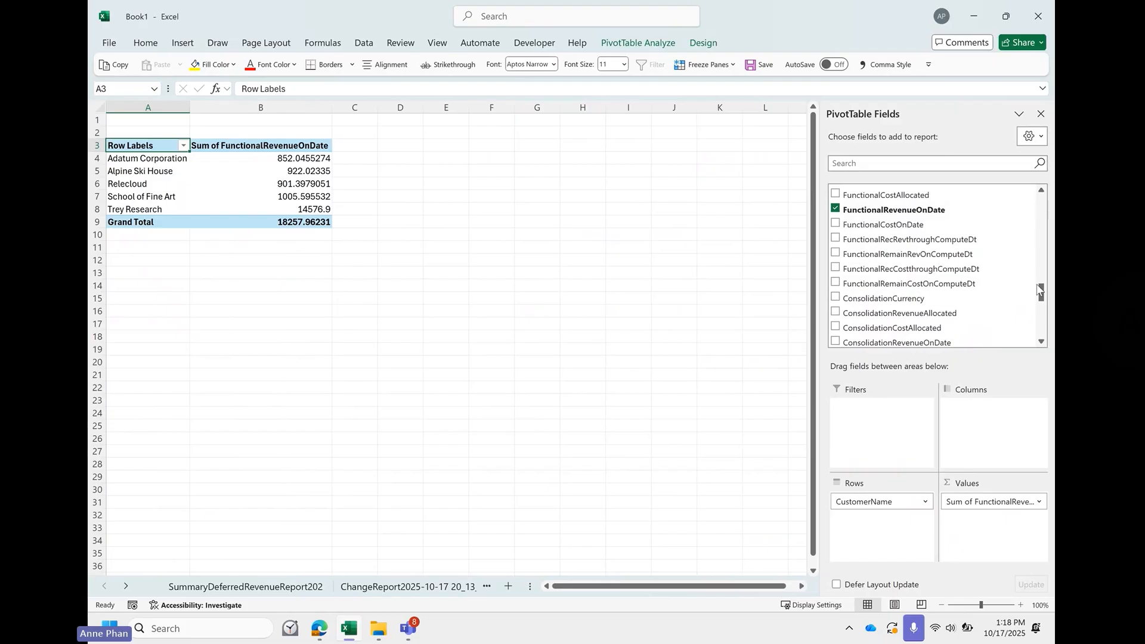
- Add the Item field to the PivotTable and place it in the columns area
scroll(1012, 313, "down", 5)
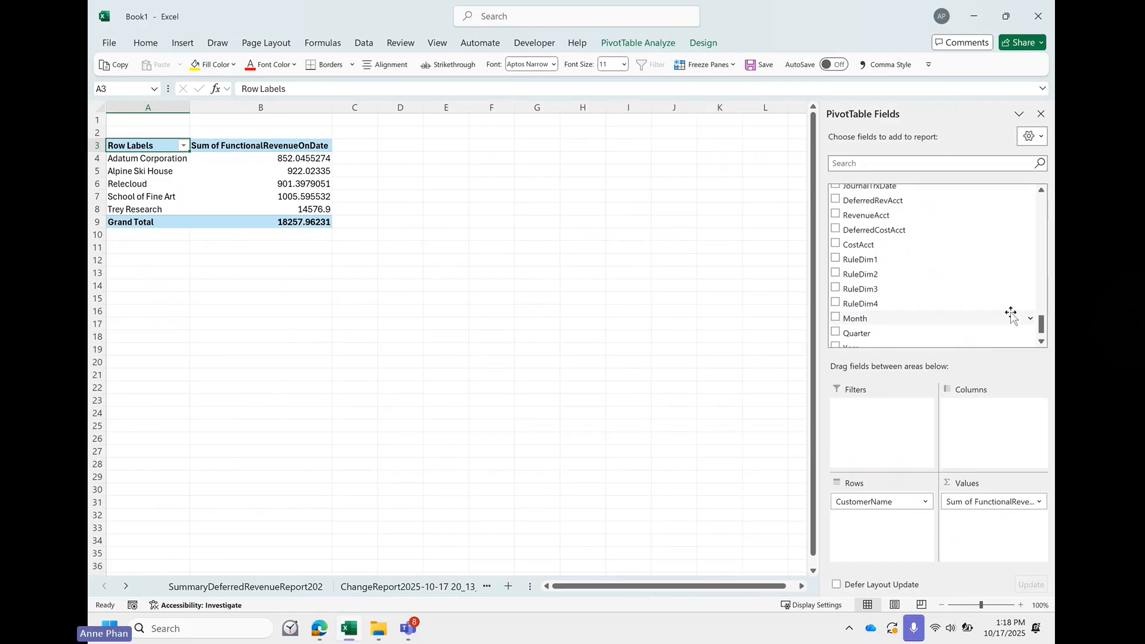
scroll(1012, 314, "up", 5)
scroll(1012, 314, "up", 4)
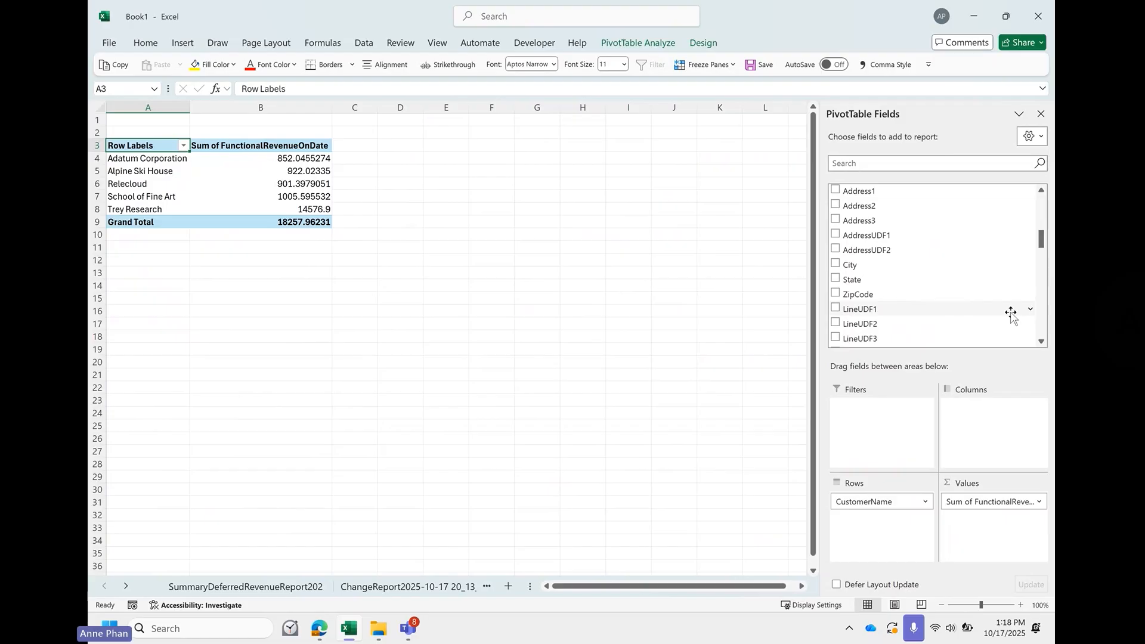
scroll(1012, 315, "up", 3)
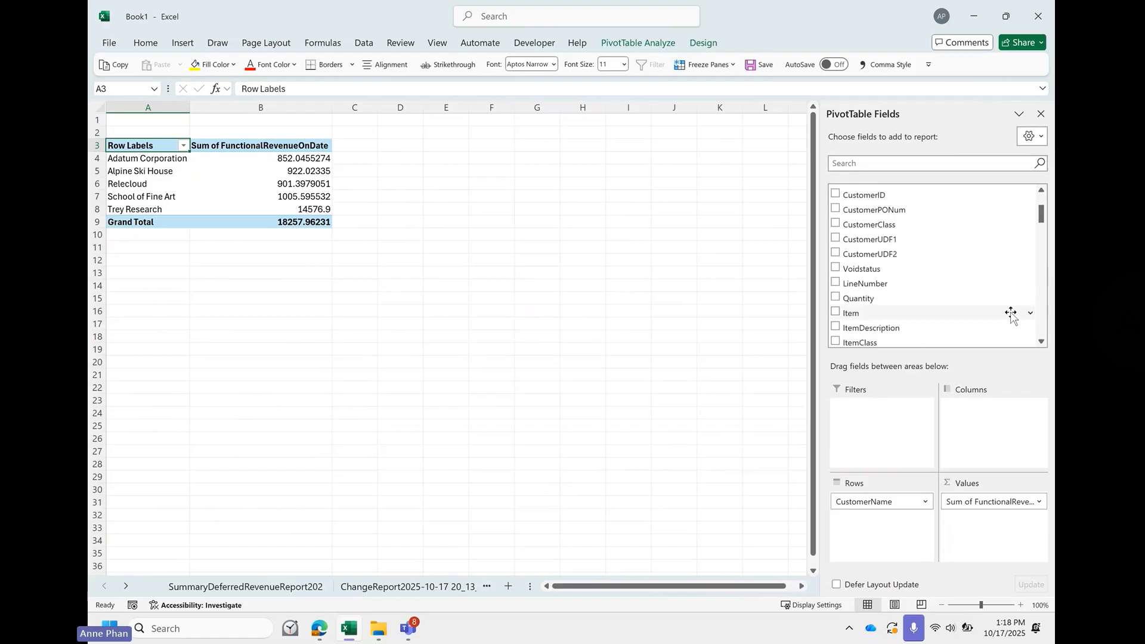
left_click(835, 312)
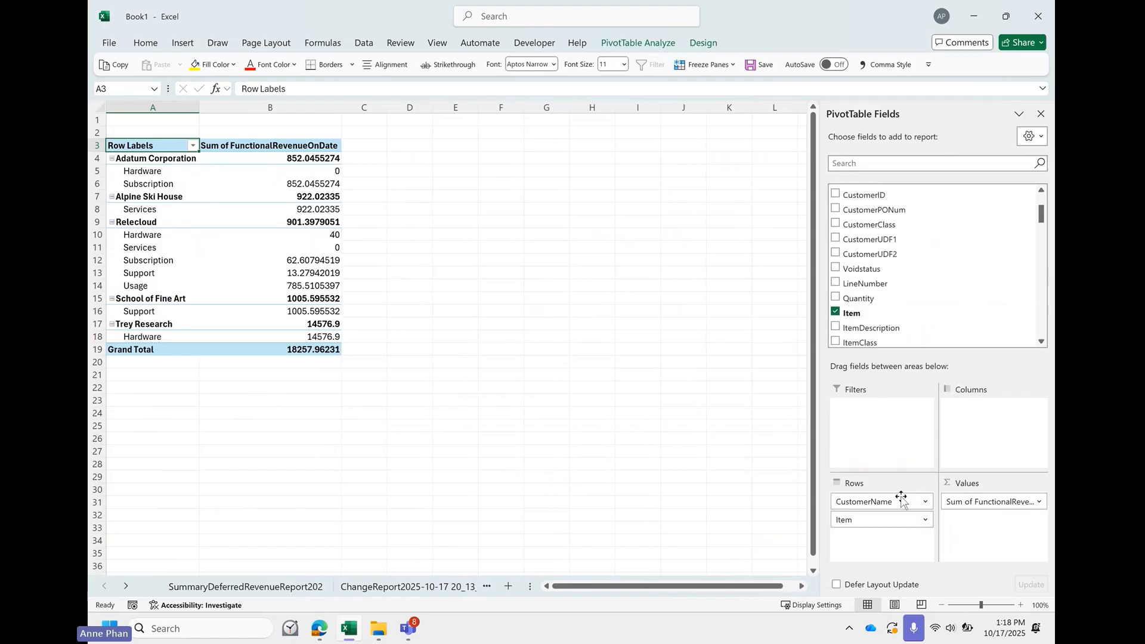
left_click_drag(869, 520, 993, 420)
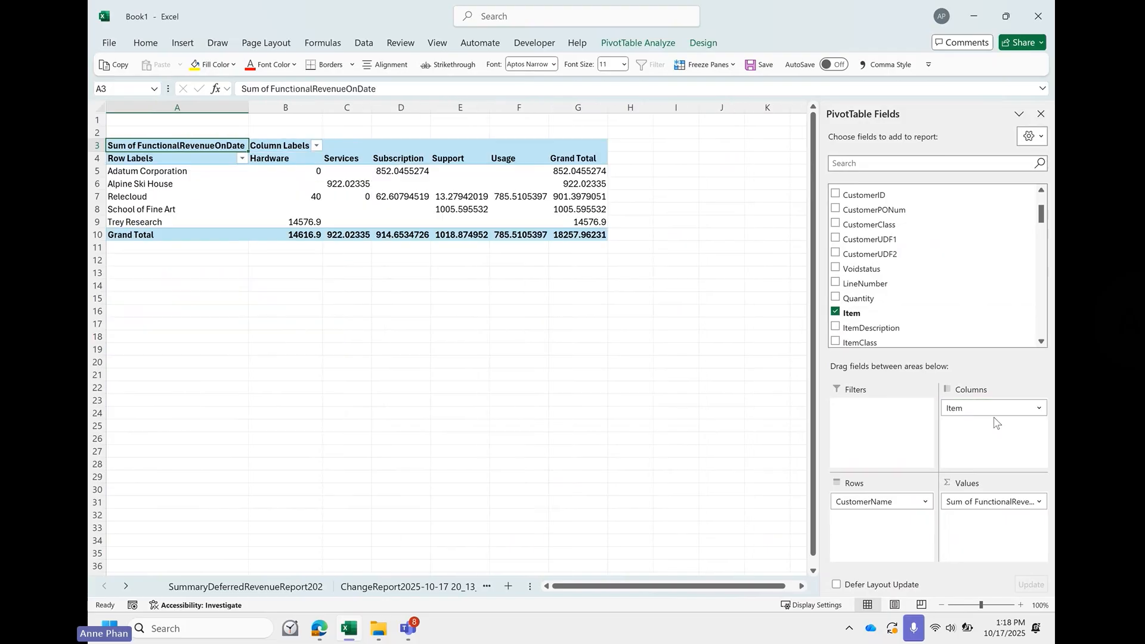
- Apply Comma Style to columns B through G of the revenue PivotTable sheet
left_click_drag(578, 108, 286, 108)
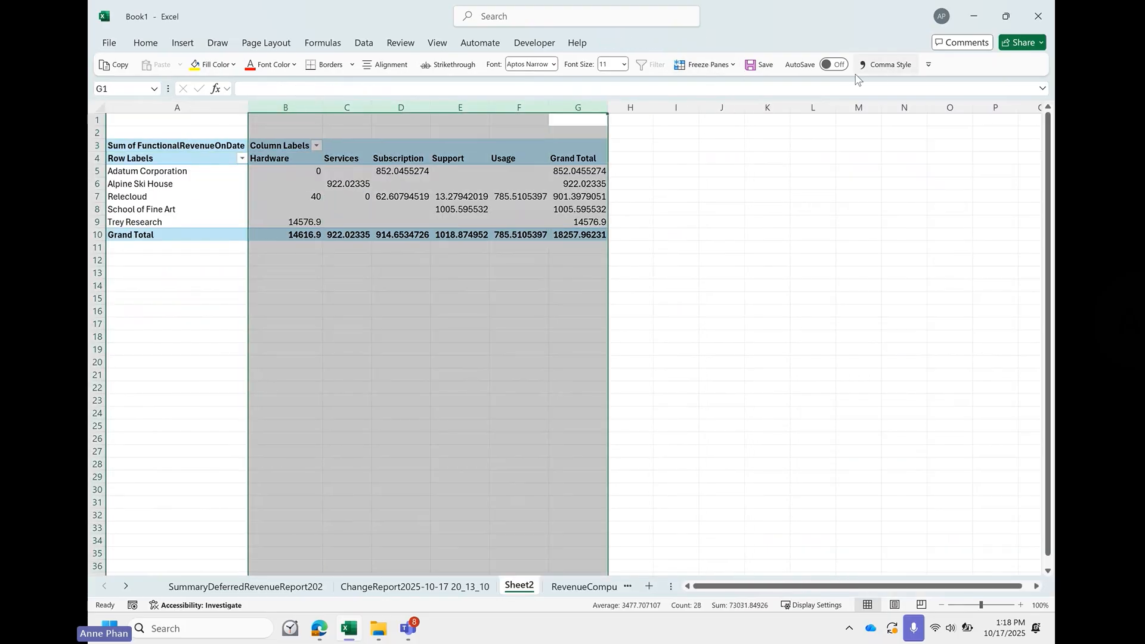
left_click(880, 65)
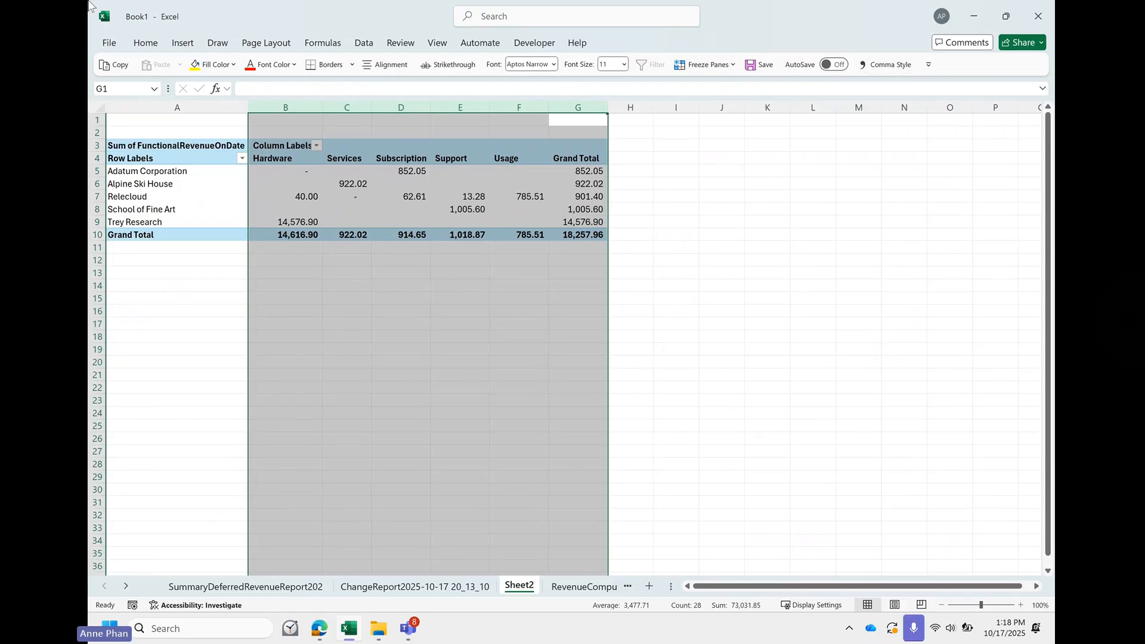
left_click(206, 237)
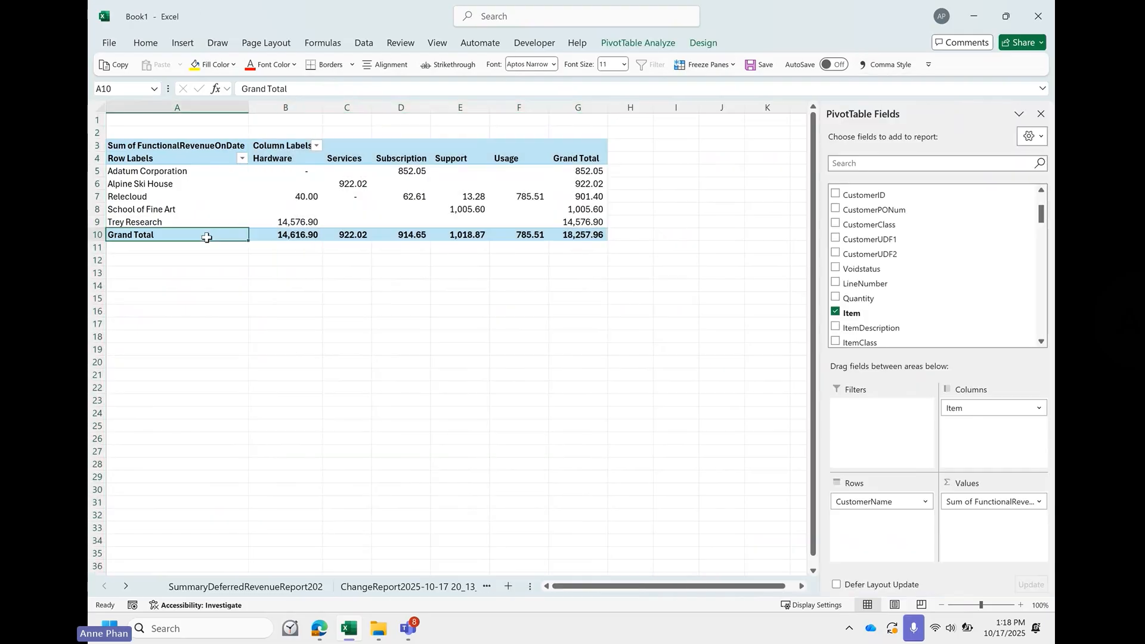
- Review the Trey Research row total, the Hardware column and the functional revenue fields available to the PivotTable
left_click(200, 222)
left_click(575, 223)
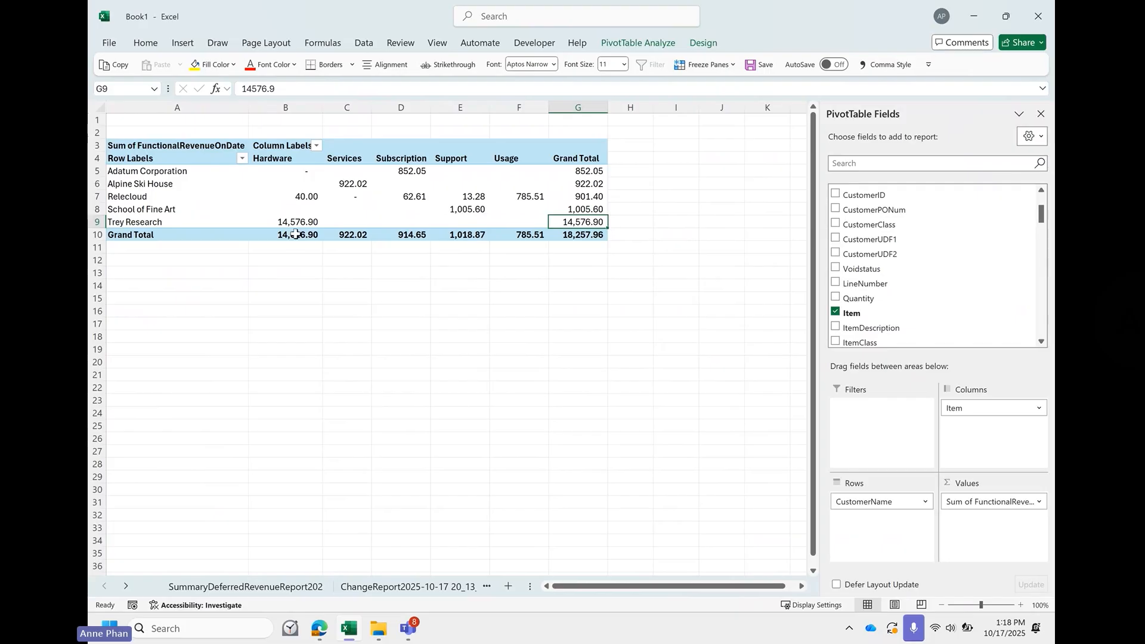
left_click(304, 153)
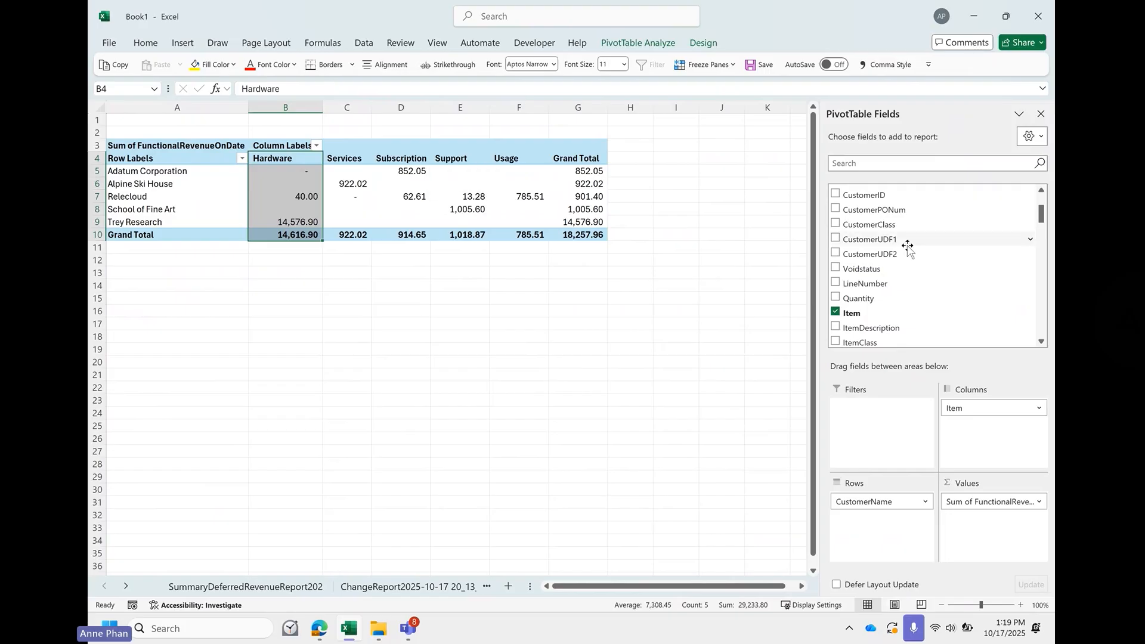
scroll(942, 289, "down", 6)
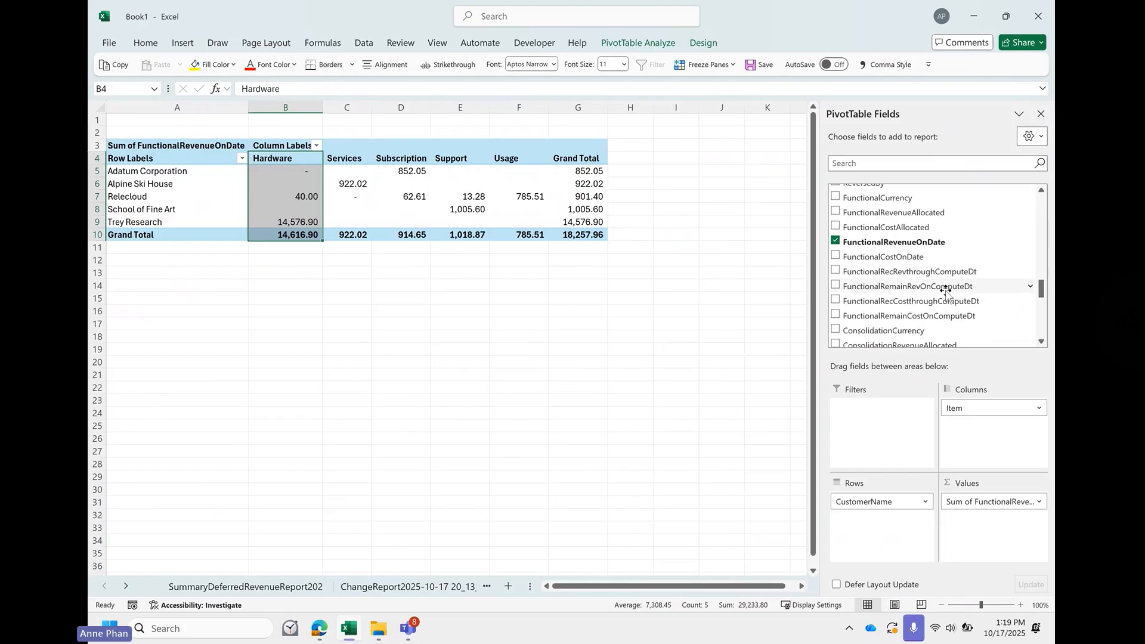
left_click(424, 400)
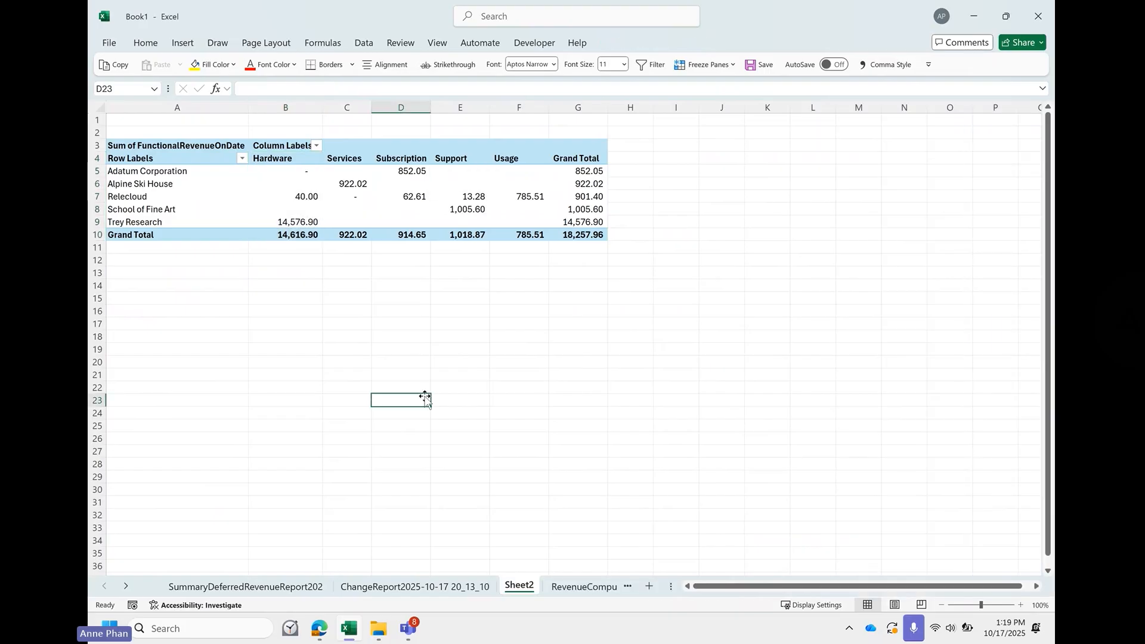